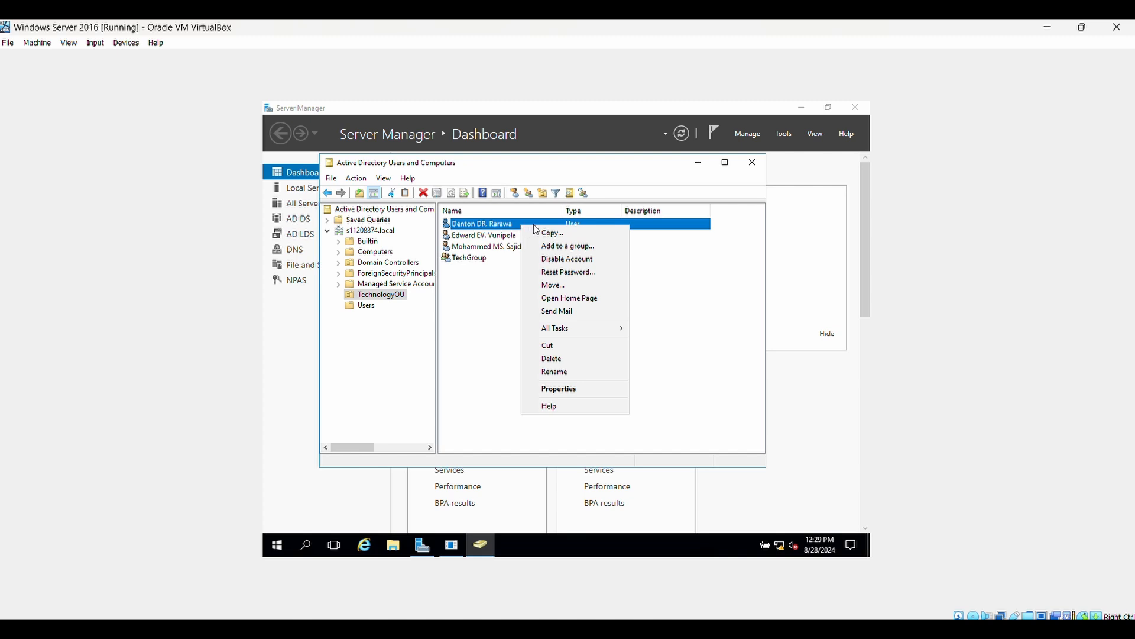
Step: Open the Logon Hours schedule from the first TechnologyOU user's Account properties
left_click(571, 390)
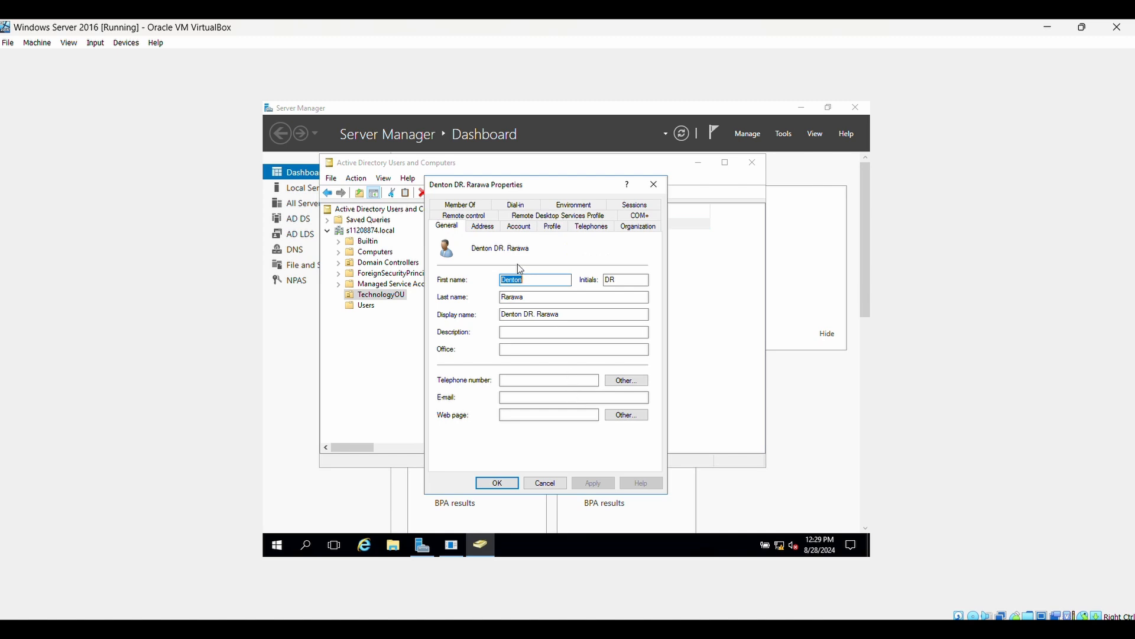
left_click(528, 232)
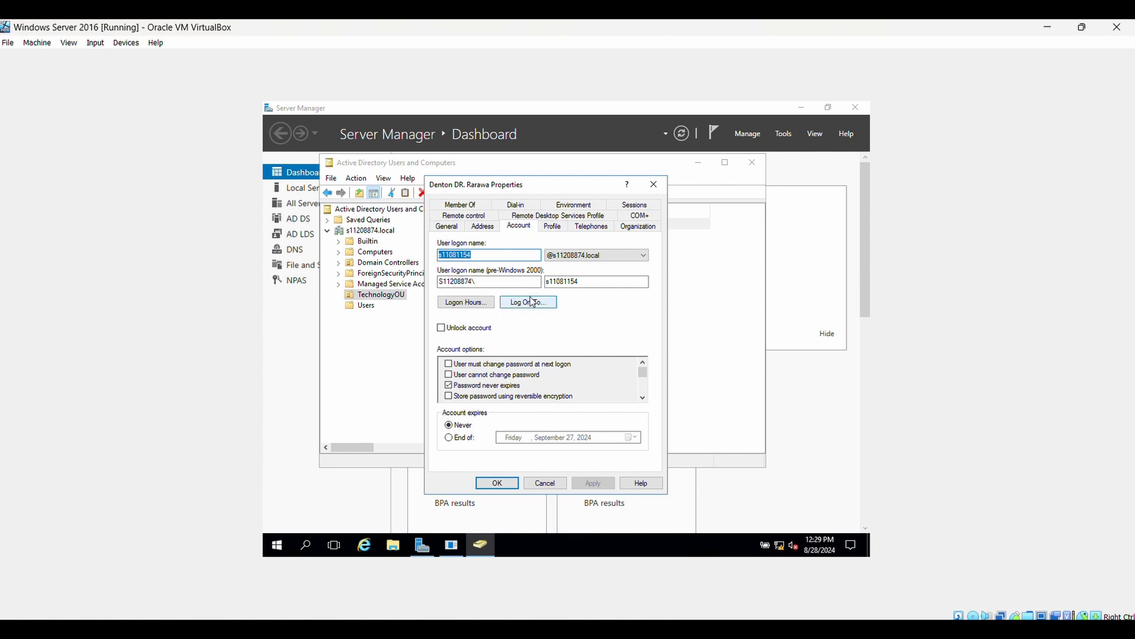
left_click(483, 303)
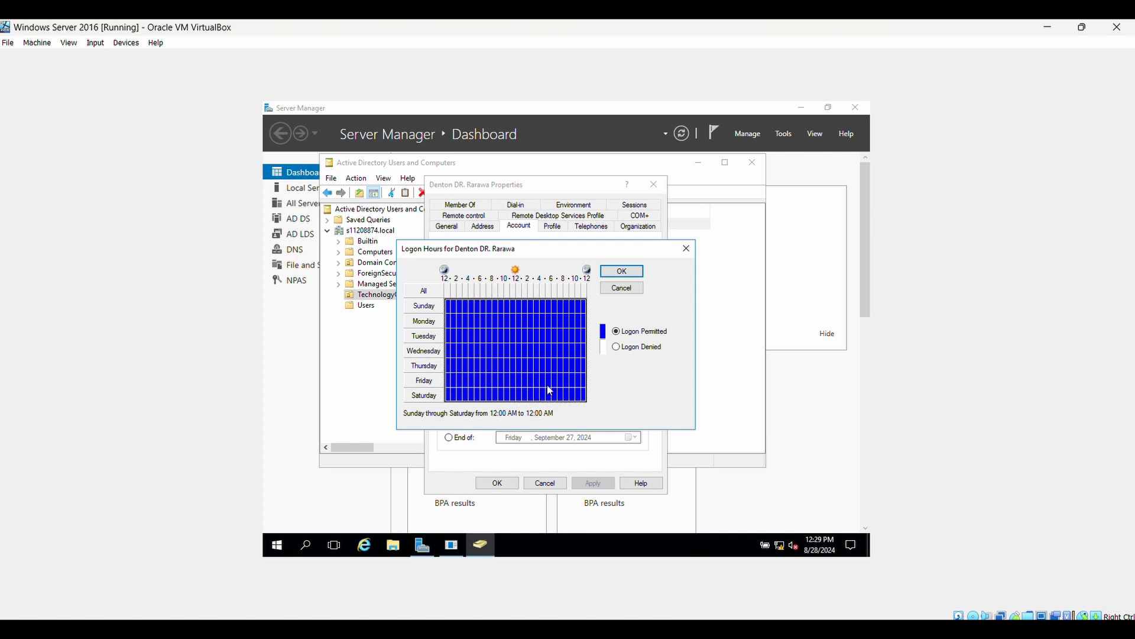
Step: Deny logon from midnight to 7 AM every day and for all of Sunday
left_click_drag(448, 303, 488, 407)
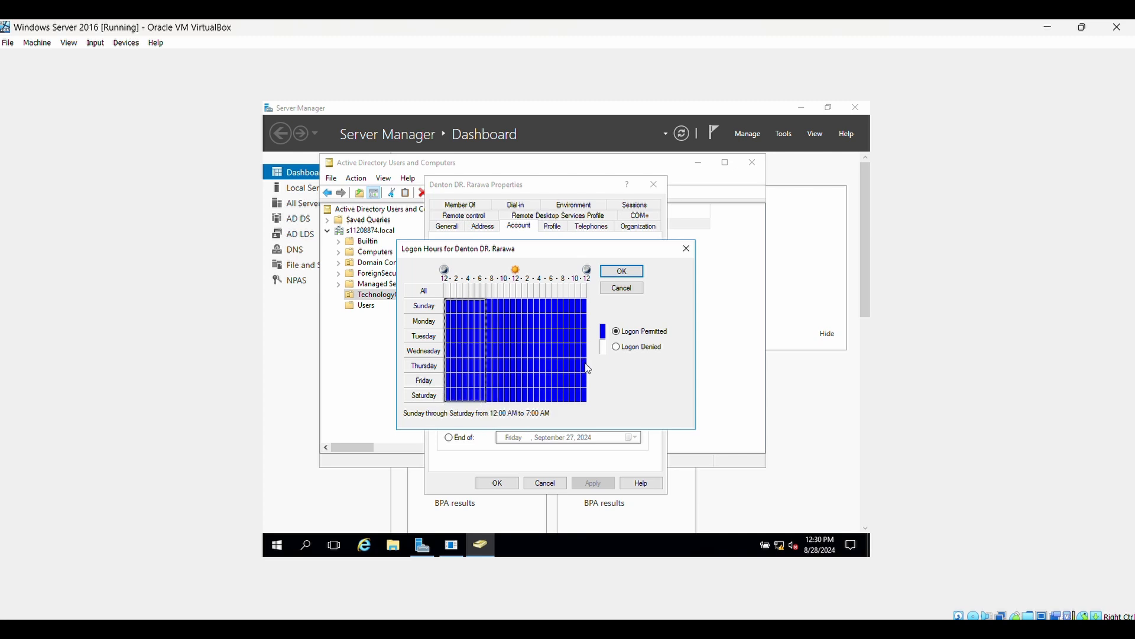
left_click(616, 346)
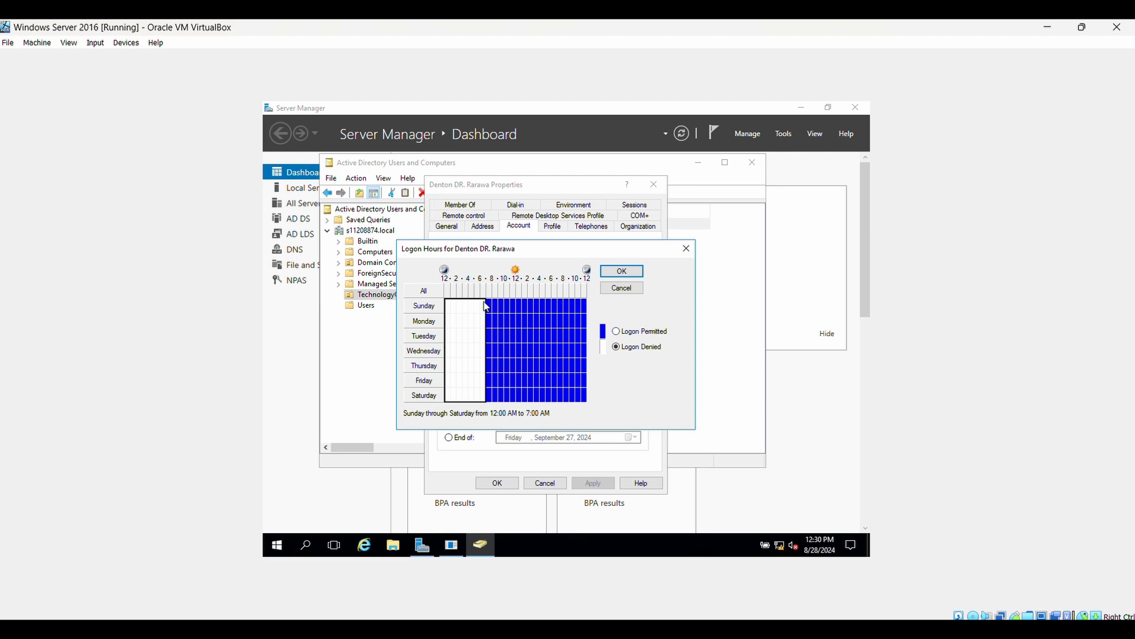
left_click_drag(485, 306, 594, 317)
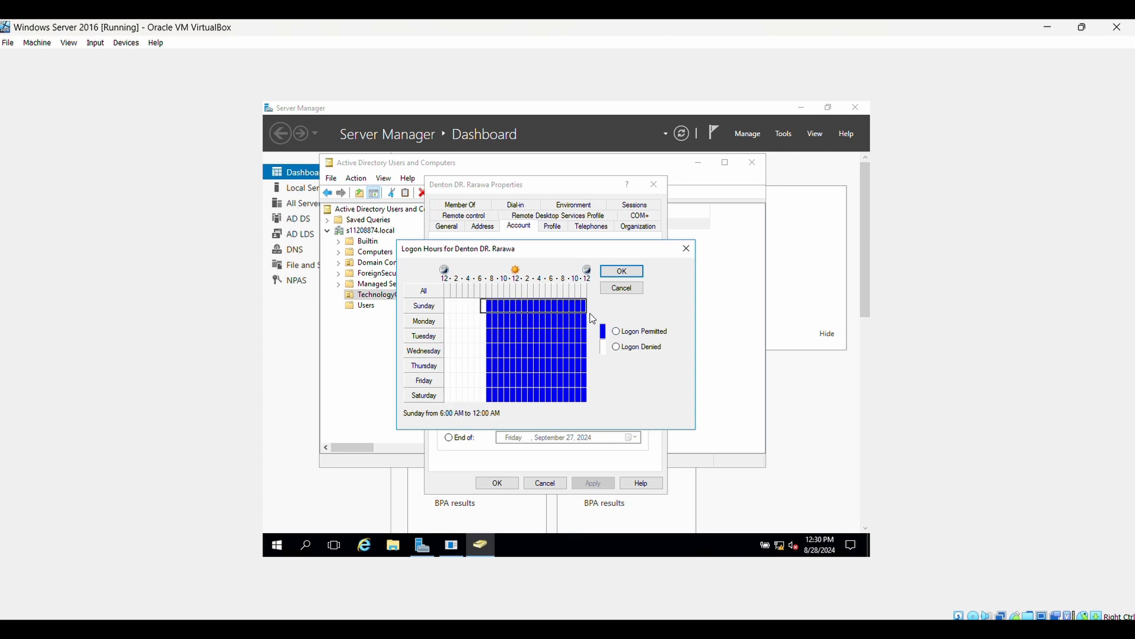
left_click(617, 348)
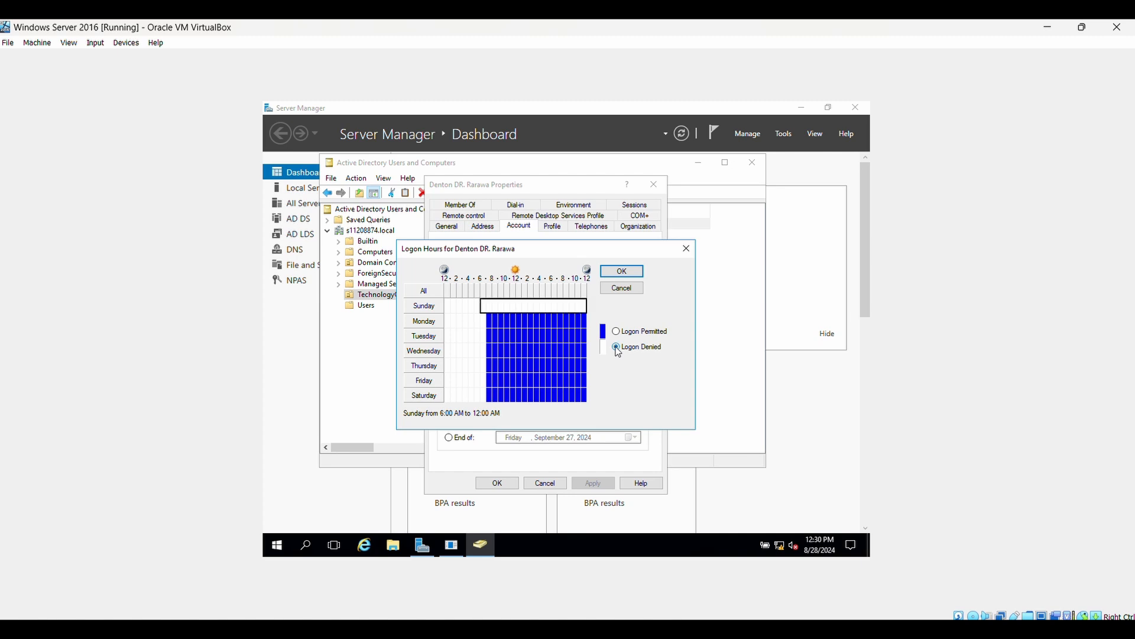
Step: Deny weekday logon 8 PM–midnight and Saturday 4 PM–midnight, then accept the schedule
left_click(562, 322)
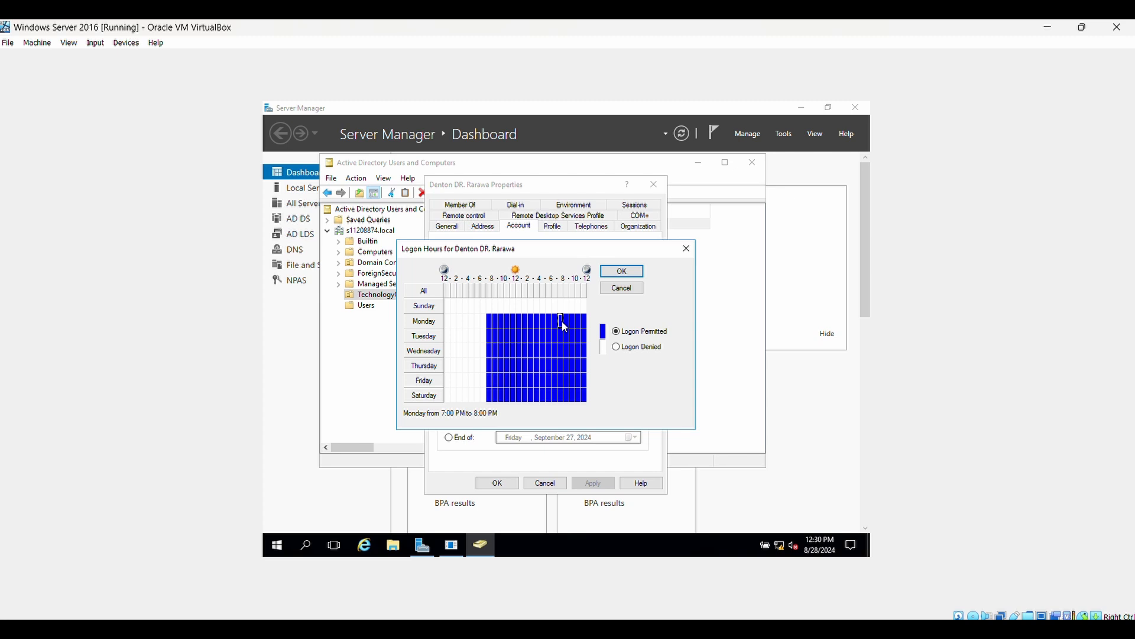
left_click_drag(567, 319, 590, 384)
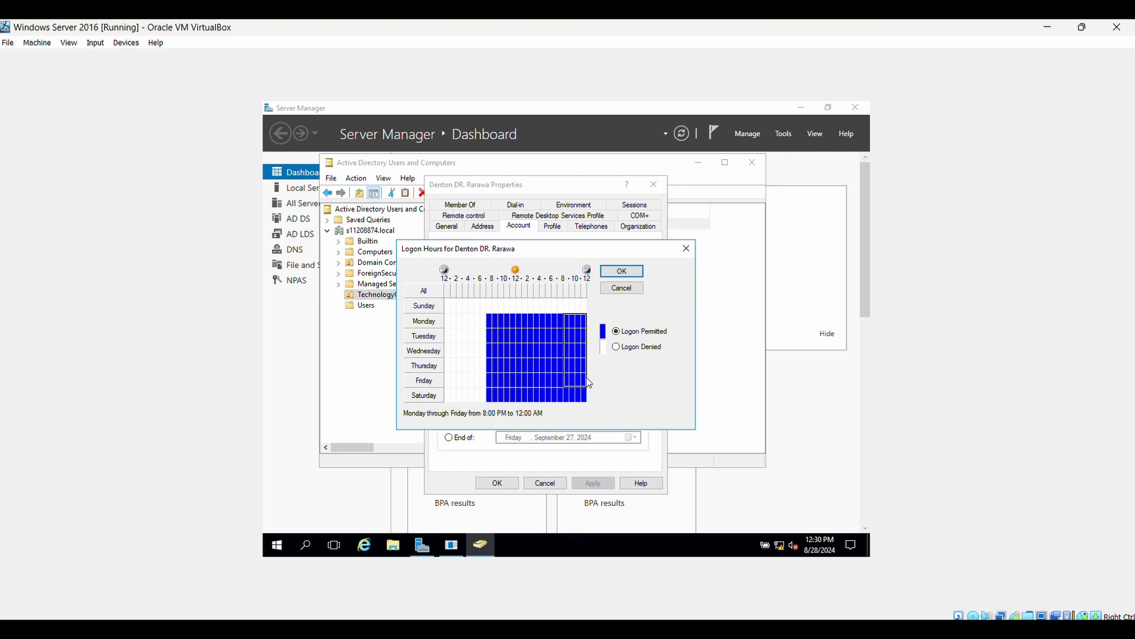
left_click(617, 348)
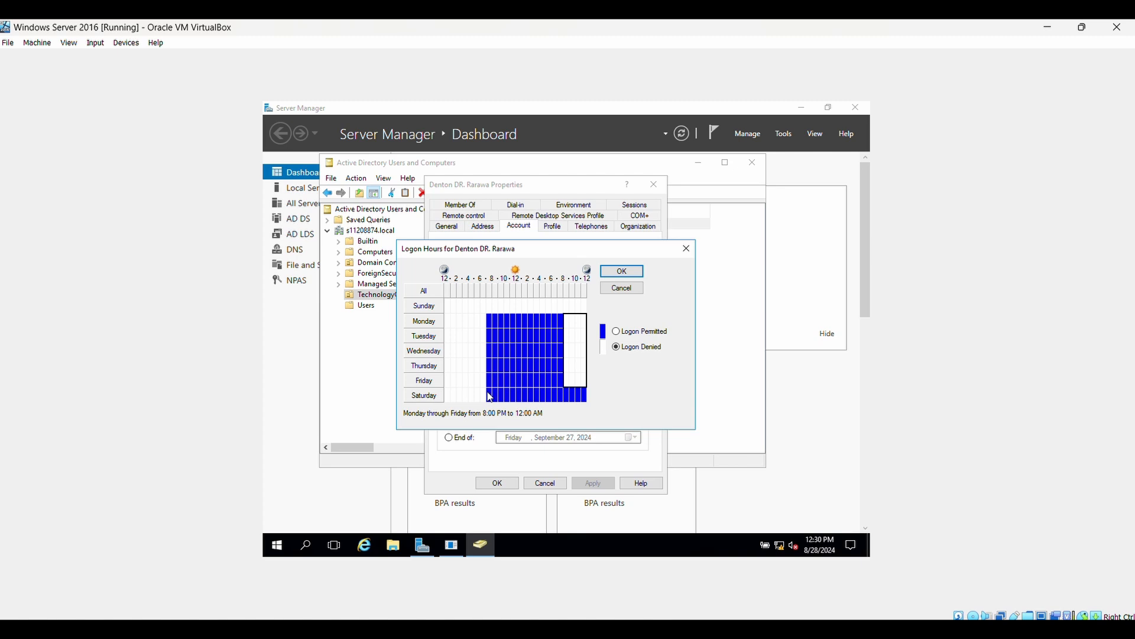
left_click(544, 395)
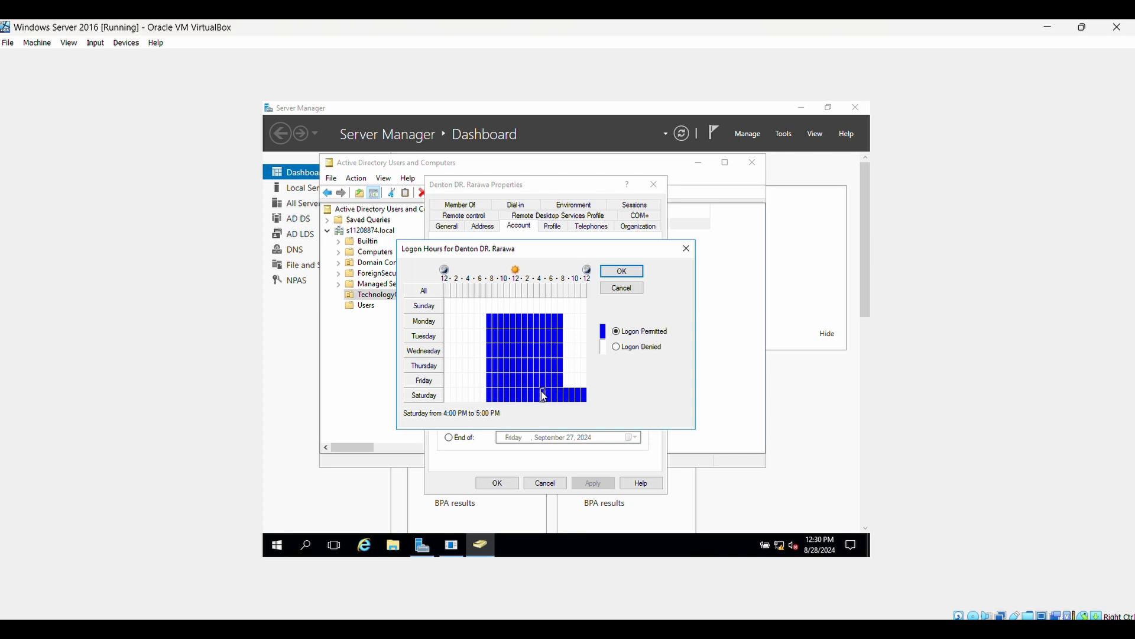
left_click(539, 395)
left_click_drag(543, 389, 590, 400)
left_click(618, 347)
left_click(618, 272)
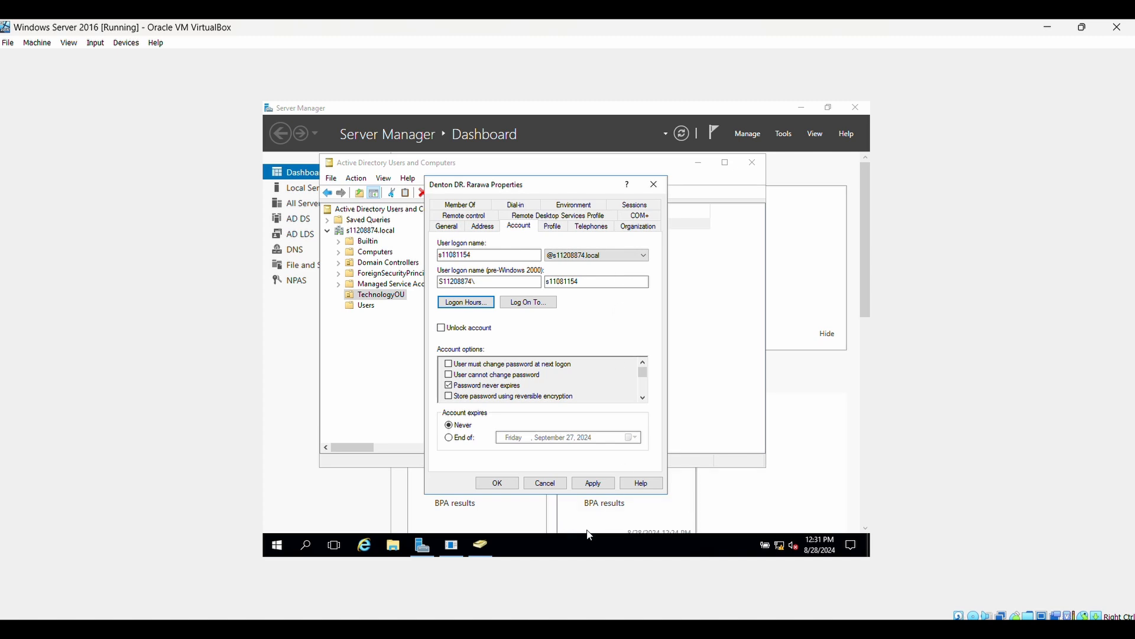
Step: Apply and close the first user's properties, then open the second user's Logon Hours
left_click(602, 485)
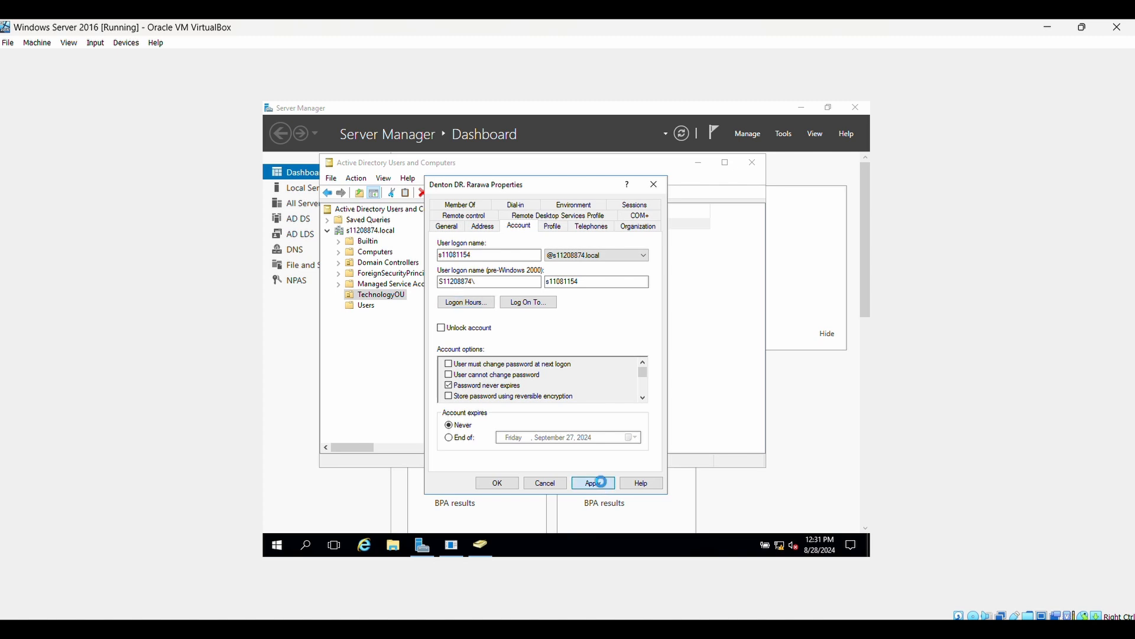
left_click(509, 484)
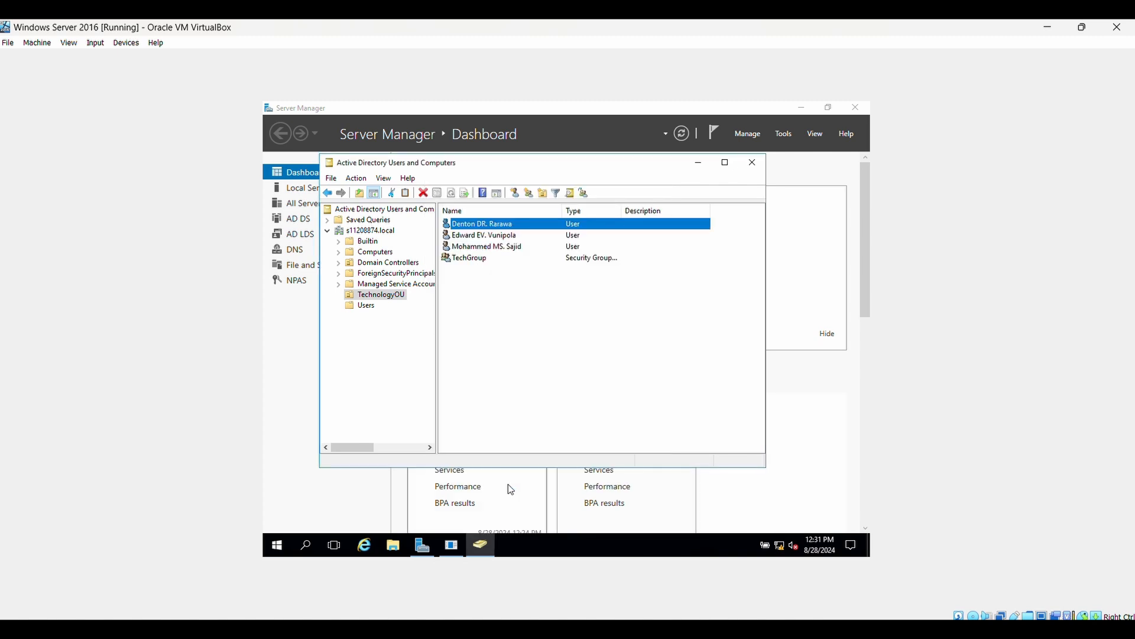
left_click(521, 236)
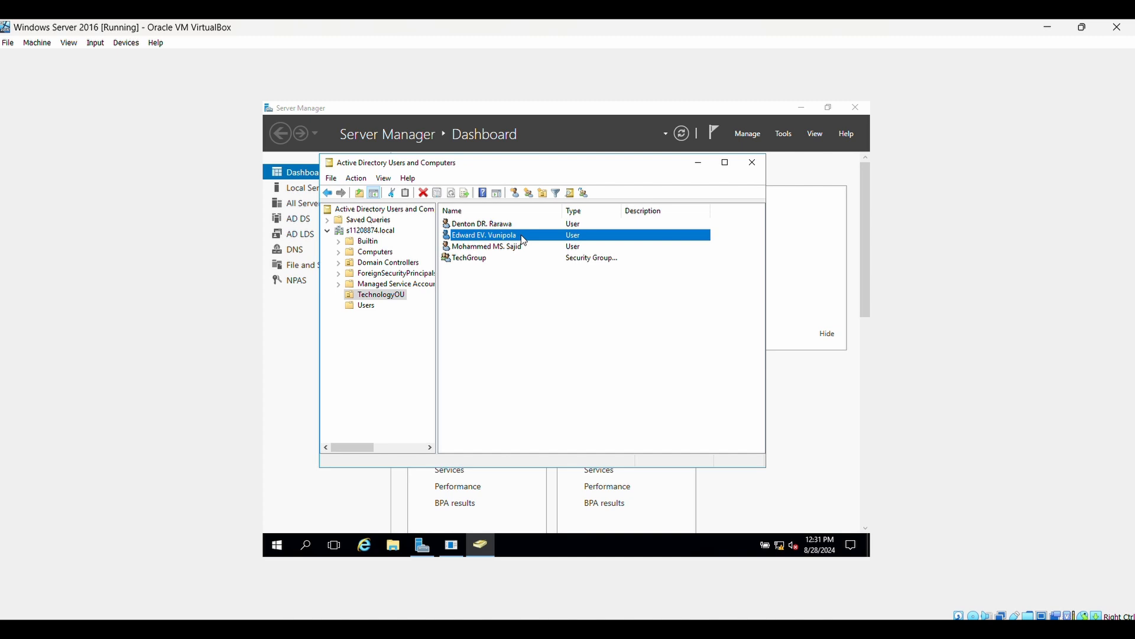
right_click(523, 238)
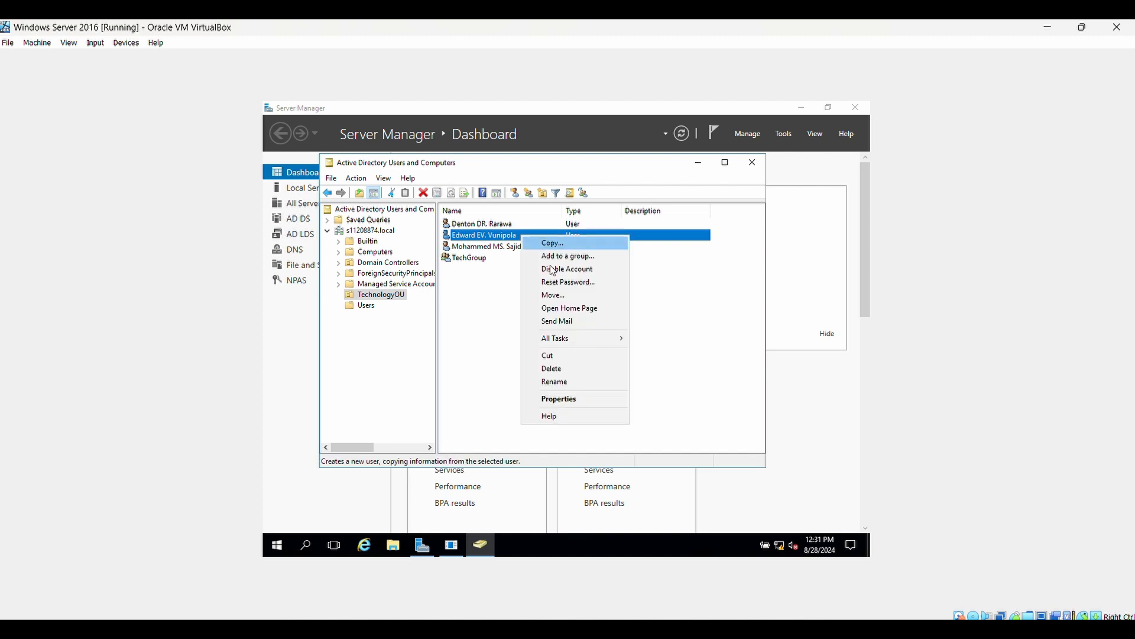
left_click(569, 400)
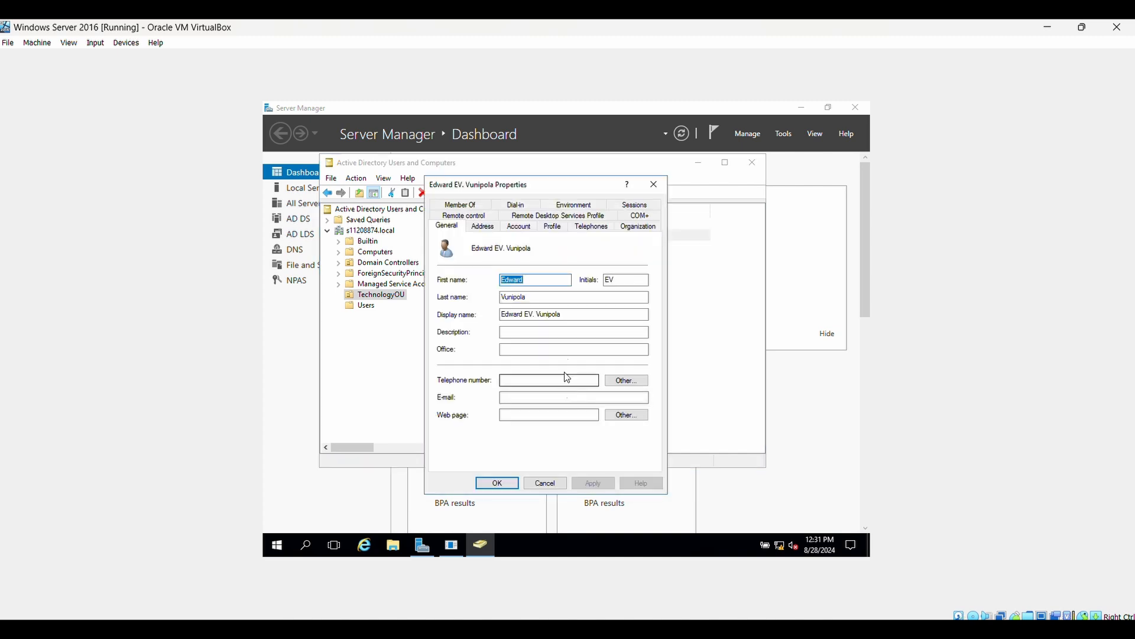
left_click(528, 228)
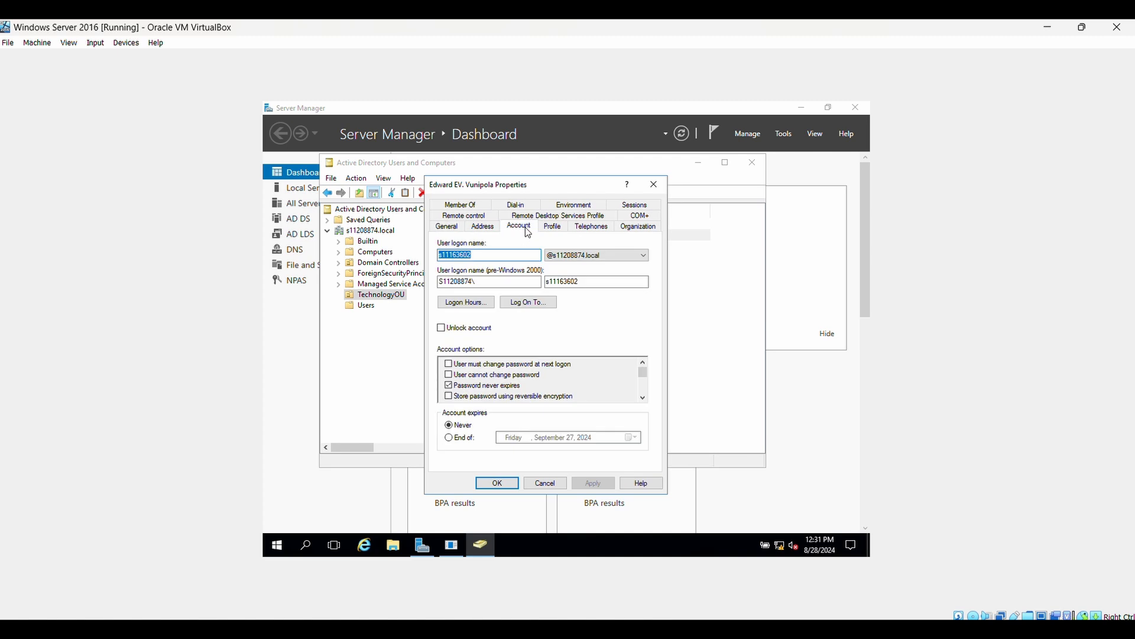
left_click(487, 305)
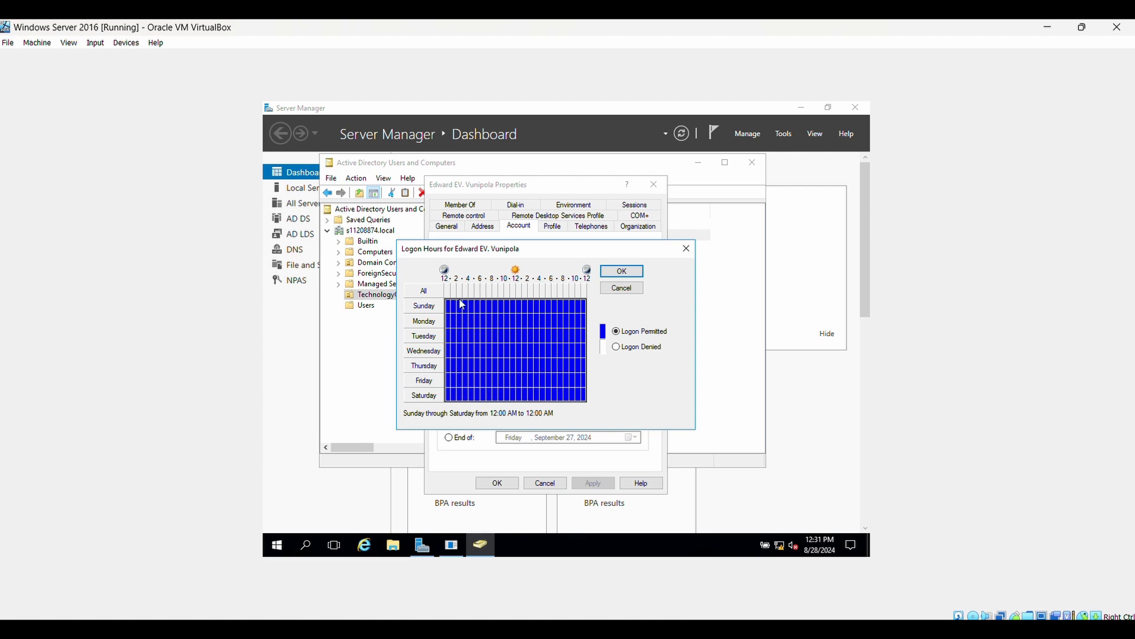
Step: Deny logon for all of Sunday and midnight–7 AM Monday through Saturday
left_click_drag(451, 305, 593, 319)
left_click(617, 347)
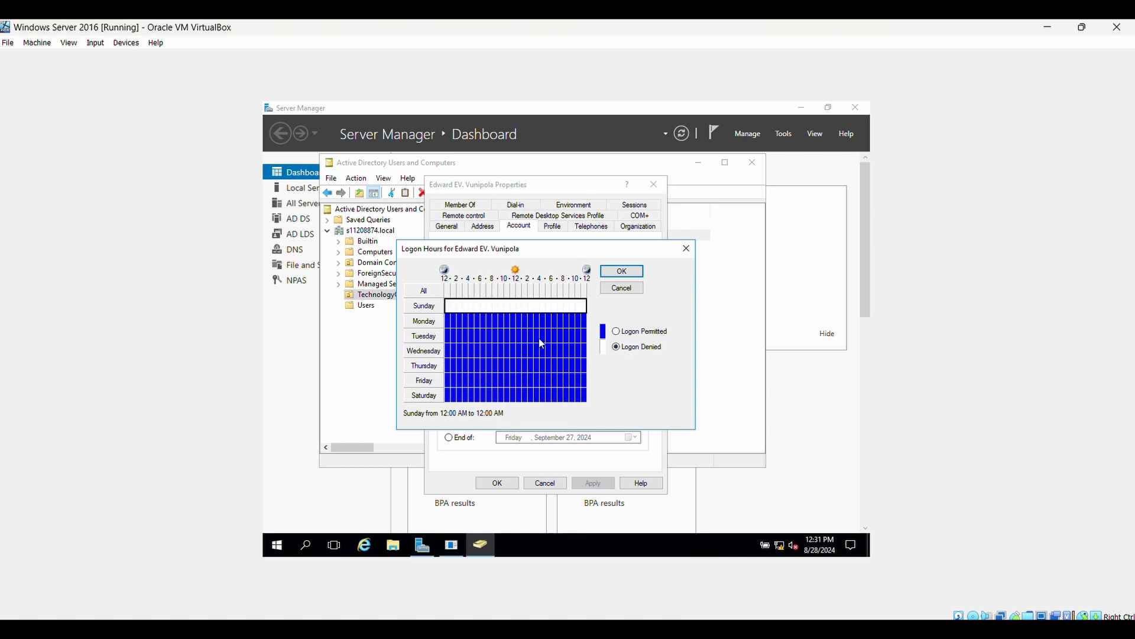
left_click(484, 321)
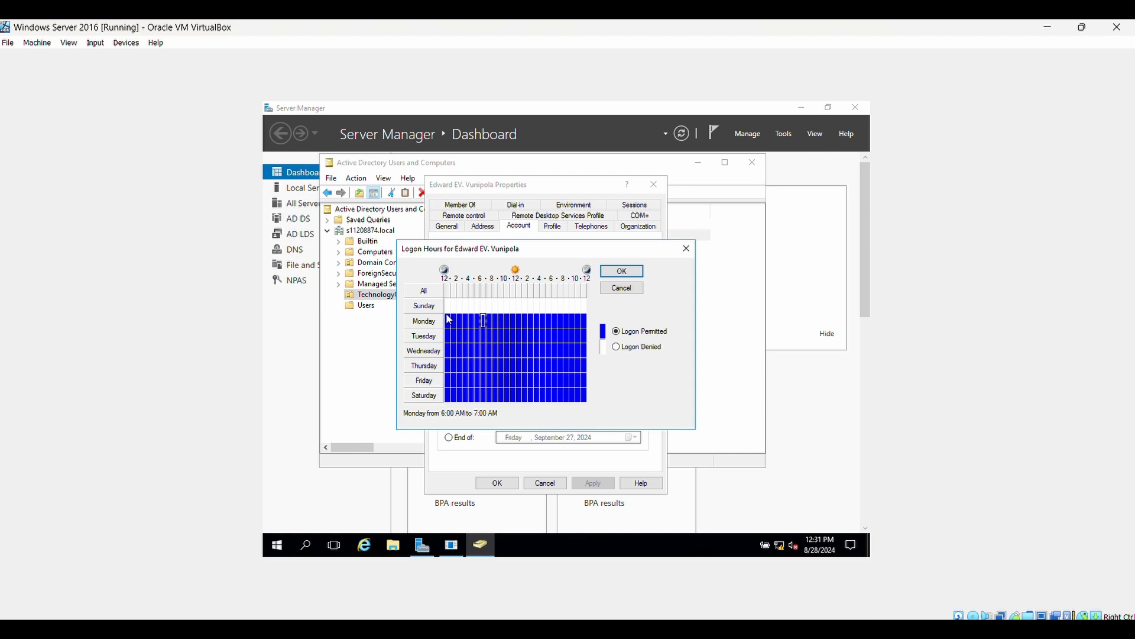
left_click_drag(450, 320, 488, 400)
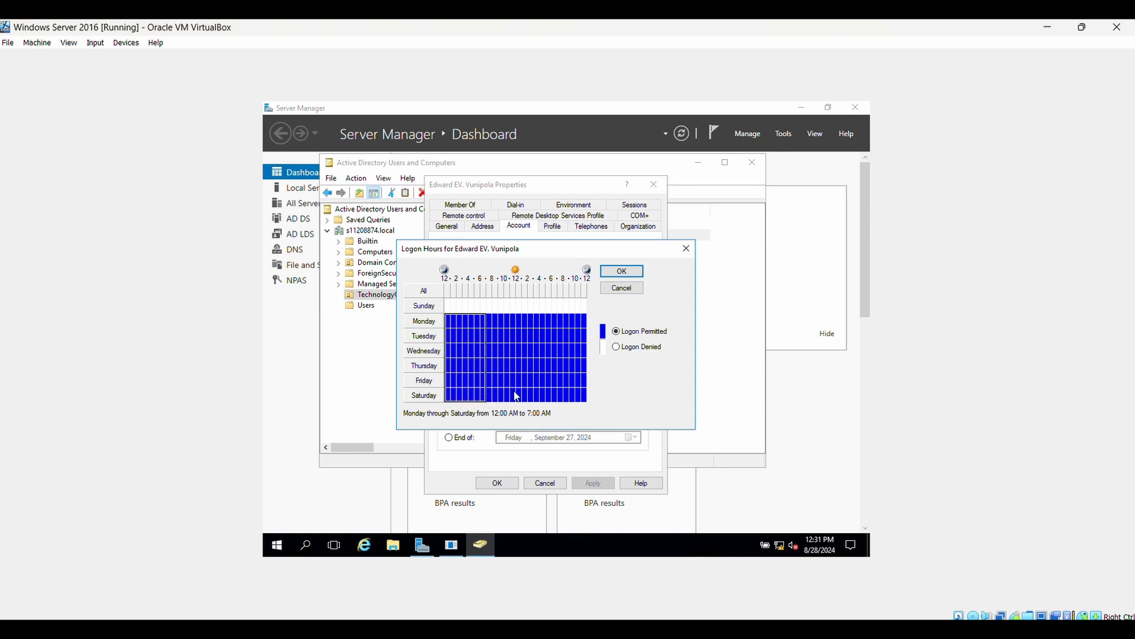
left_click(619, 347)
Step: Deny logon on weekday evenings after 8 PM and Saturday from 4 PM to midnight
left_click(560, 321)
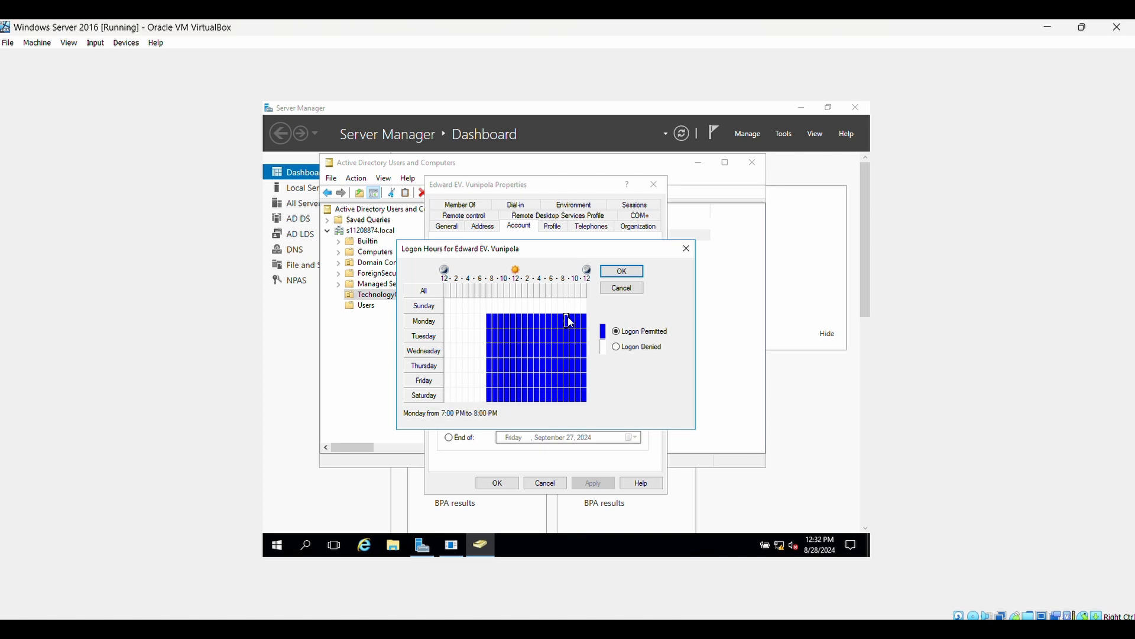
left_click_drag(570, 322, 588, 387)
left_click(616, 347)
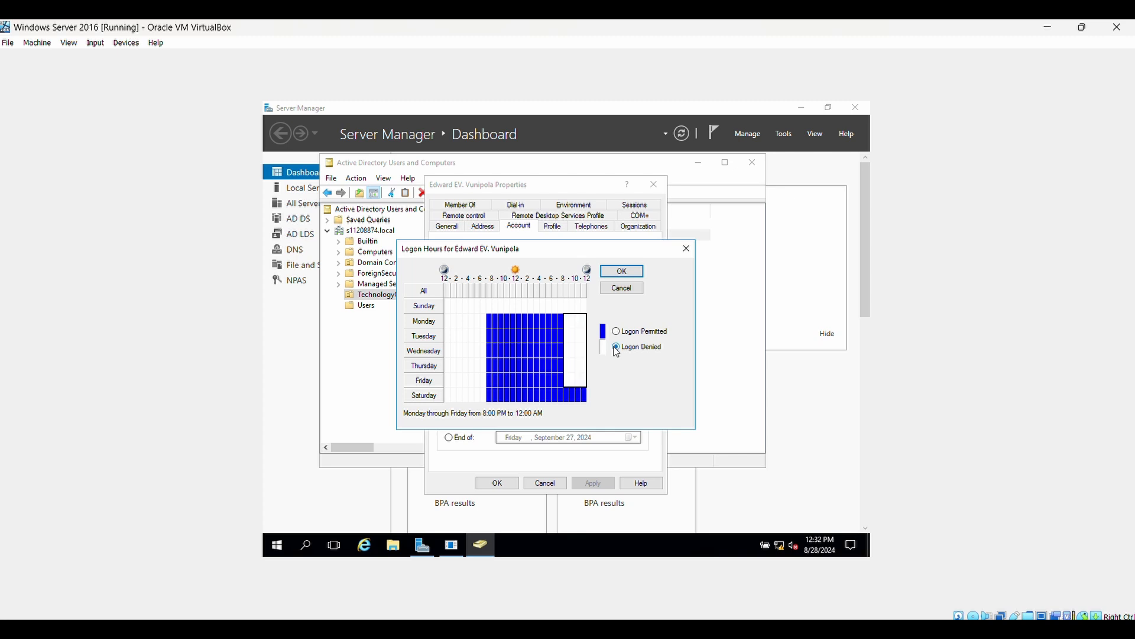
left_click(544, 393)
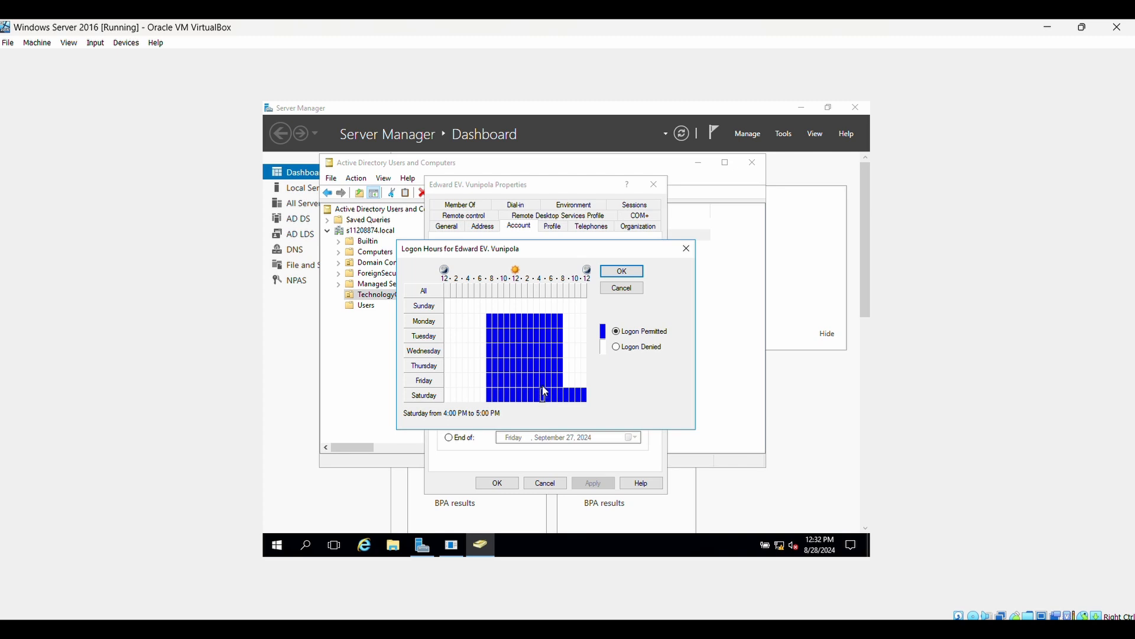
left_click_drag(546, 395, 588, 397)
left_click(615, 348)
Step: Save the second user's hours and open the third TechnologyOU user's Logon Hours schedule
left_click(626, 274)
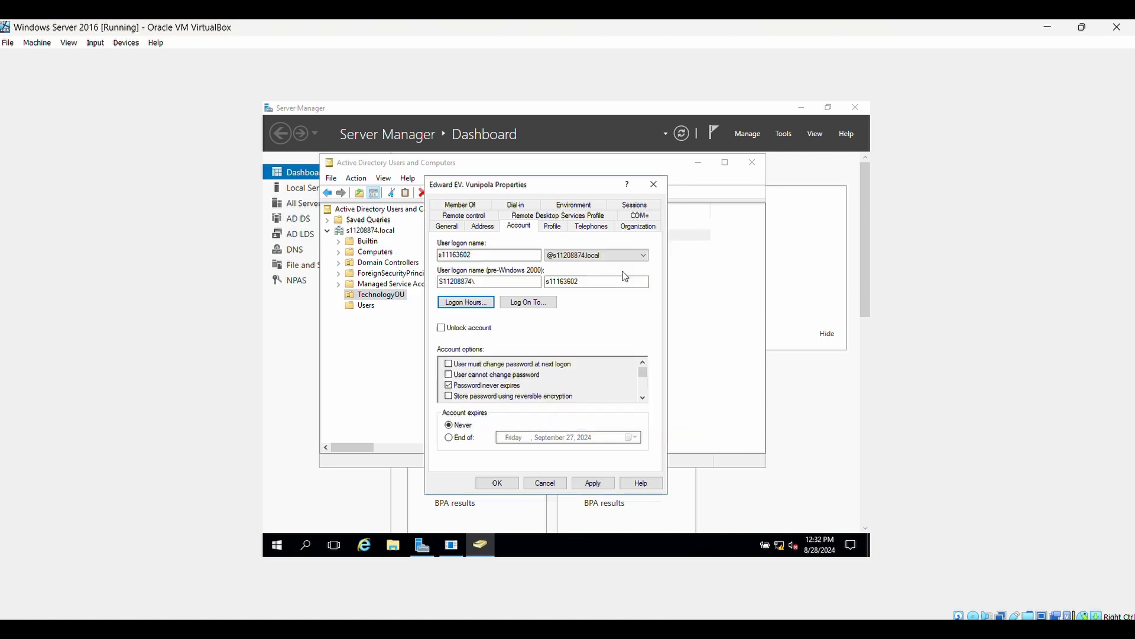
left_click(593, 483)
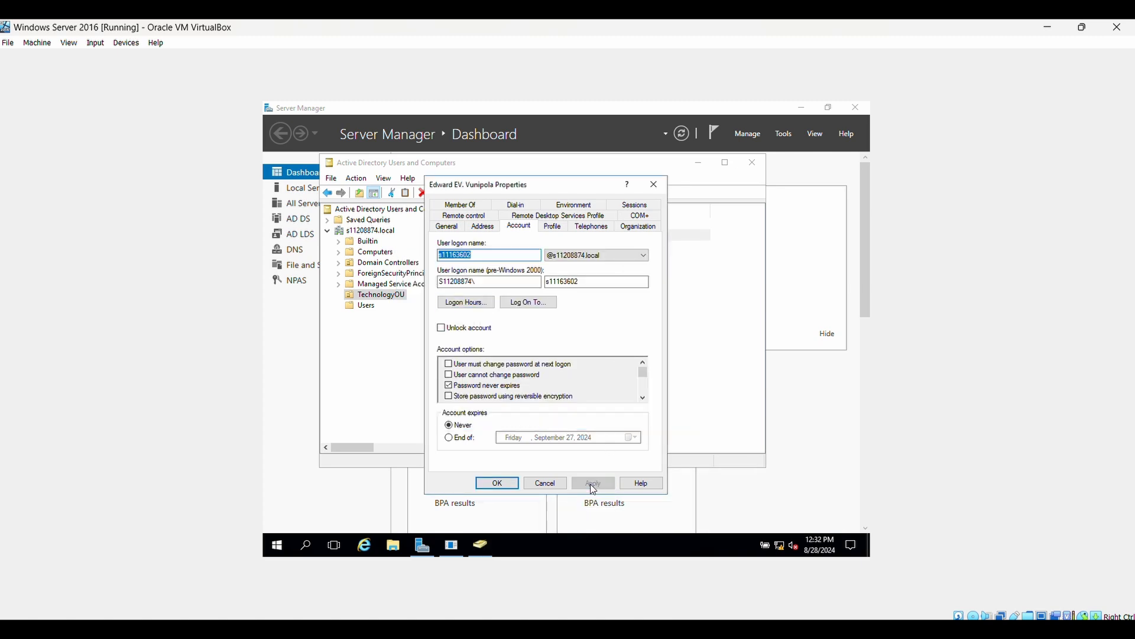
left_click(496, 483)
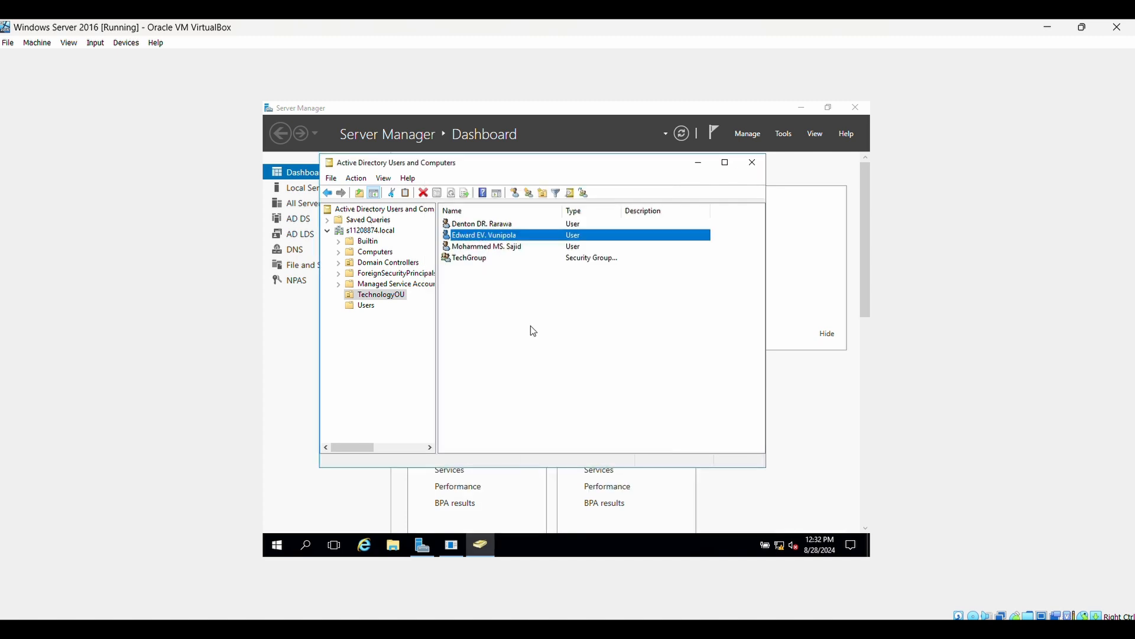
left_click(499, 249)
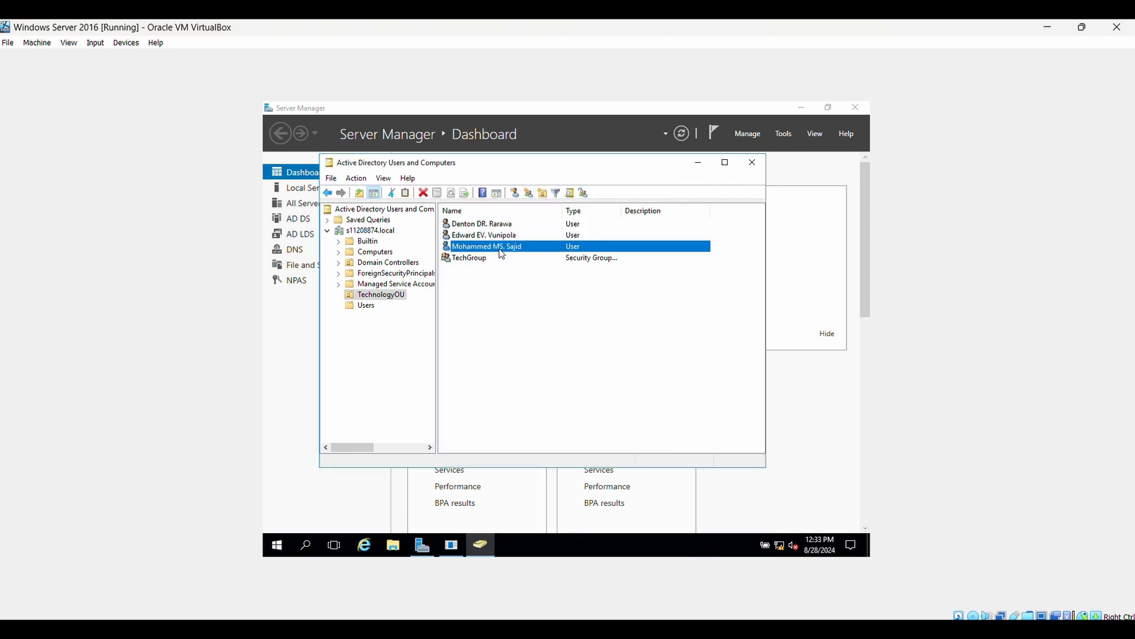
right_click(502, 246)
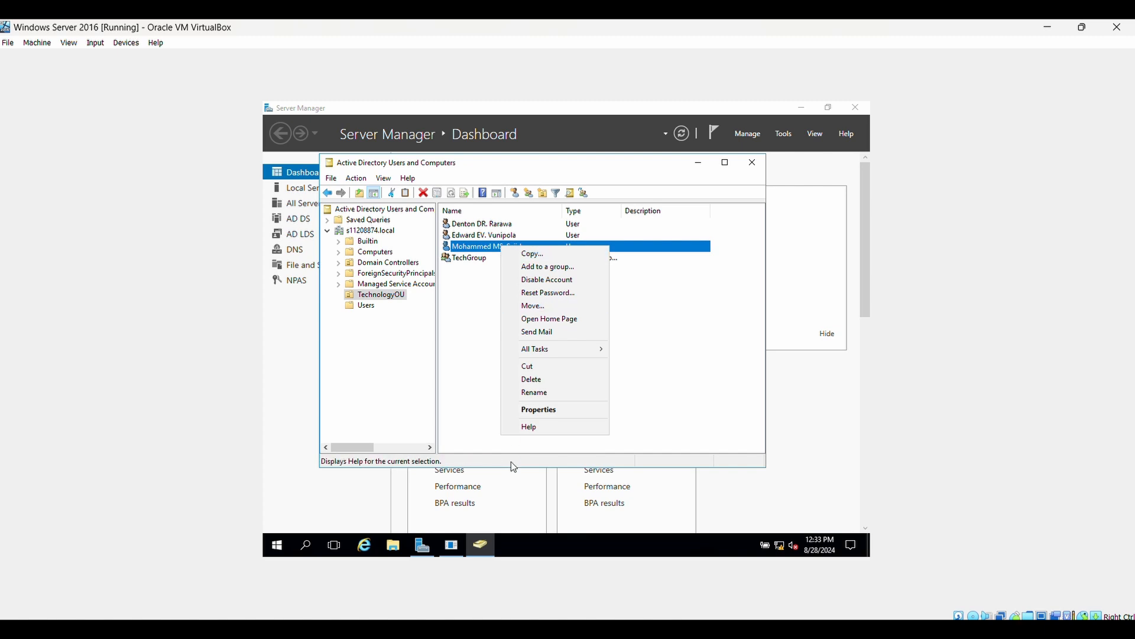
left_click(544, 410)
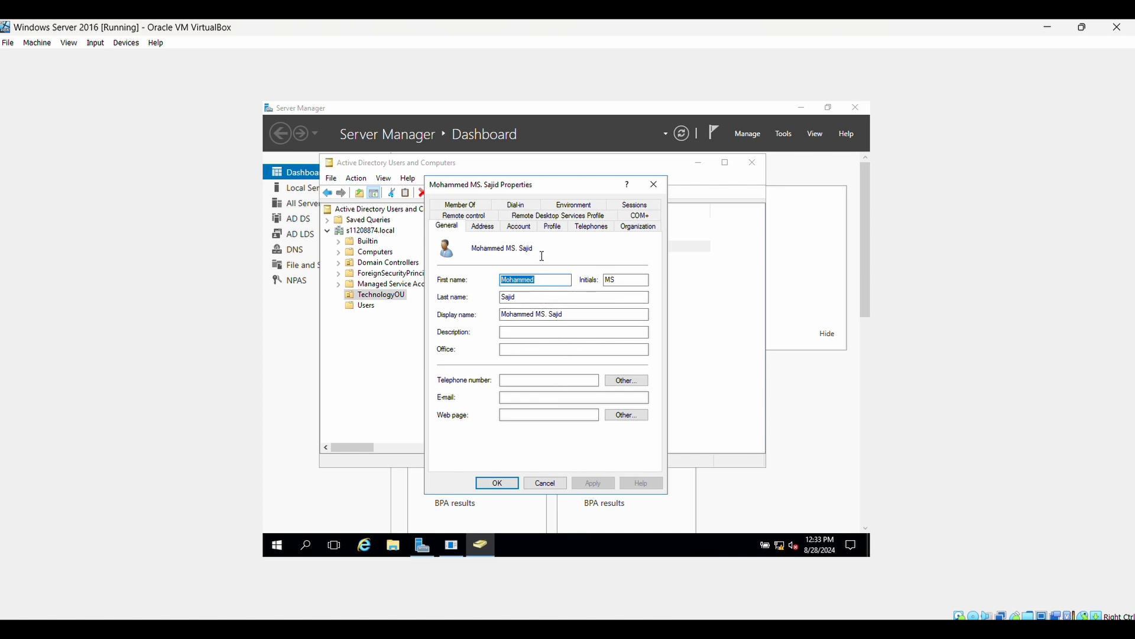
left_click(526, 229)
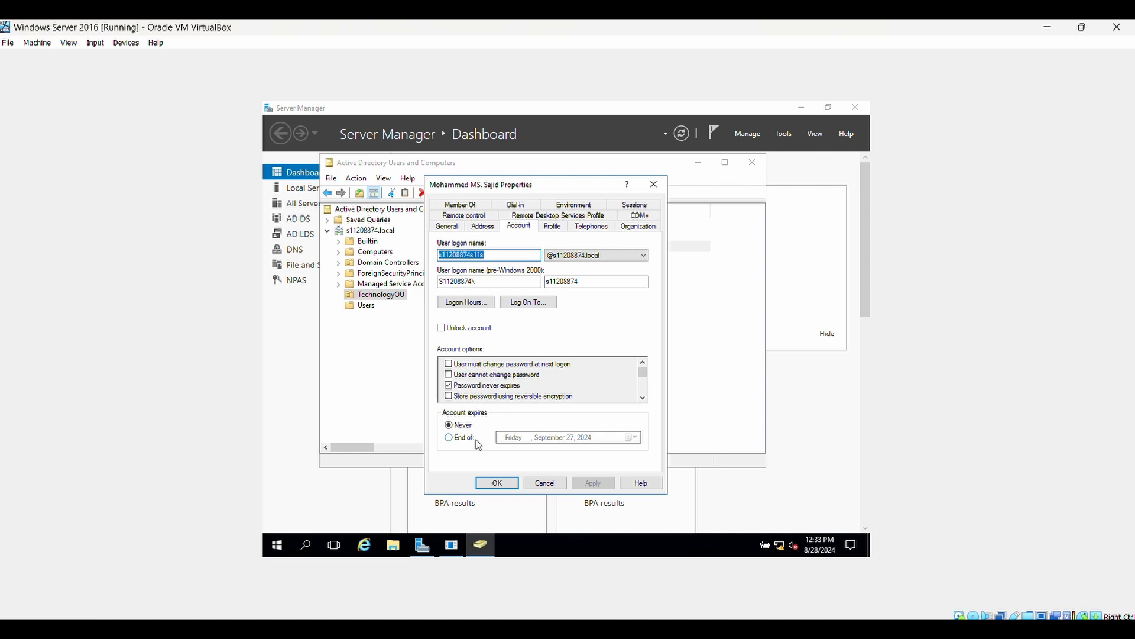
left_click(472, 303)
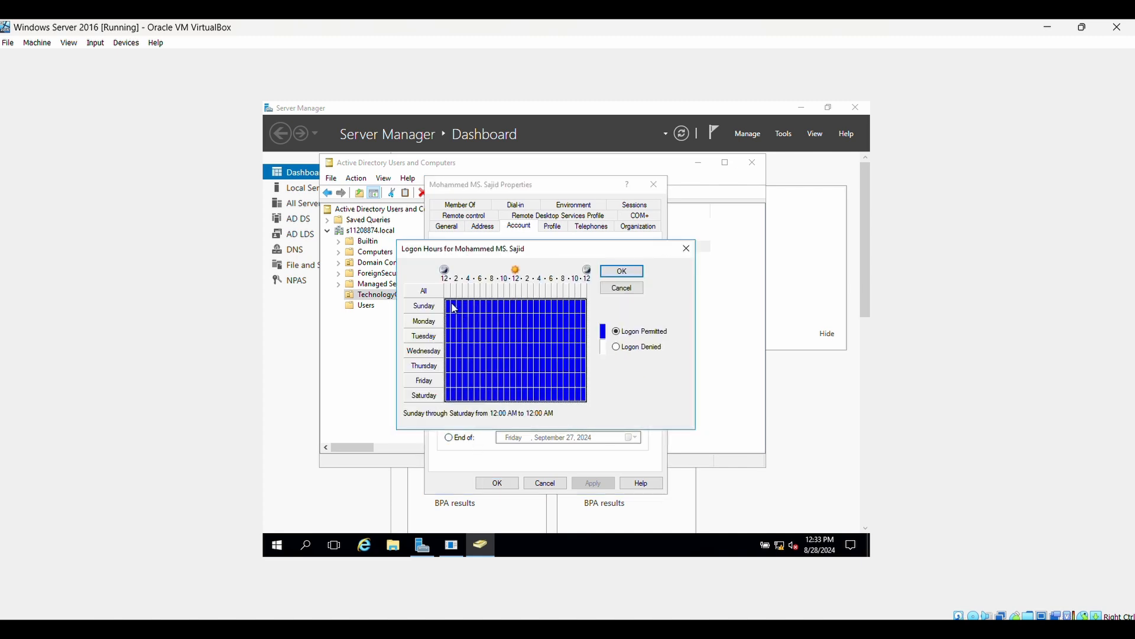
Step: Deny logon for all of Sunday and midnight–7 AM Monday through Saturday
left_click_drag(453, 308, 591, 315)
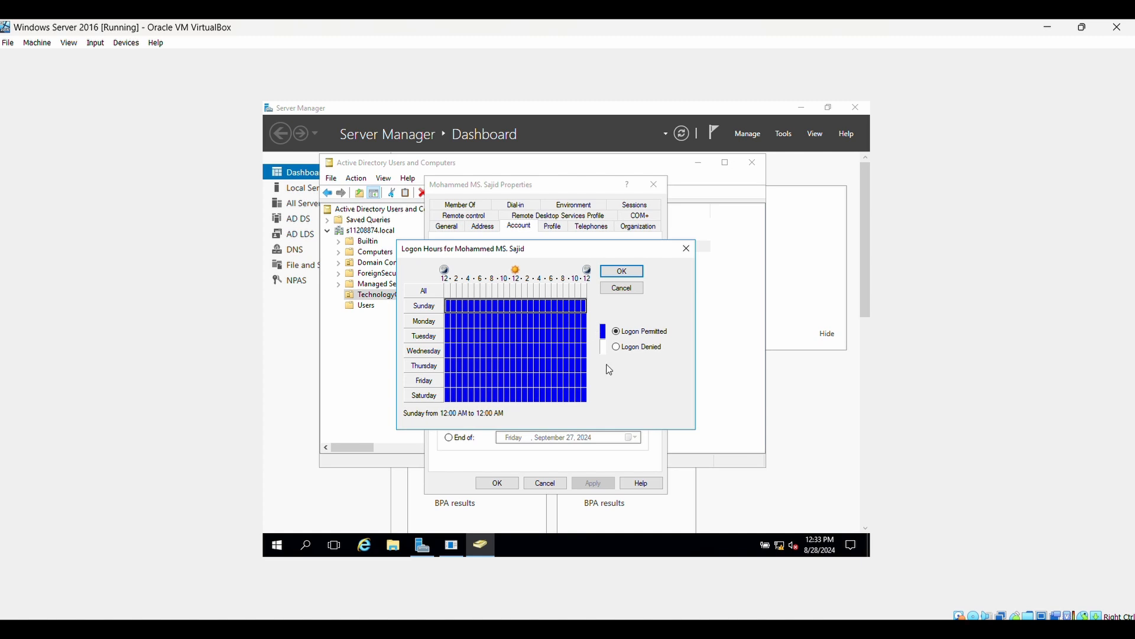
left_click(617, 348)
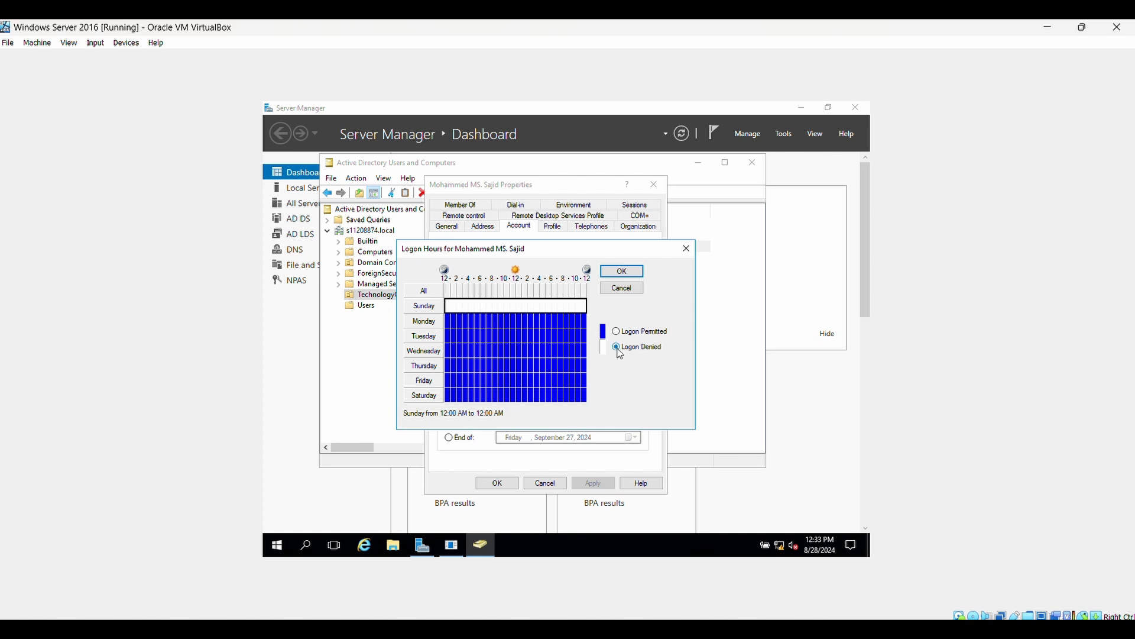
left_click(490, 323)
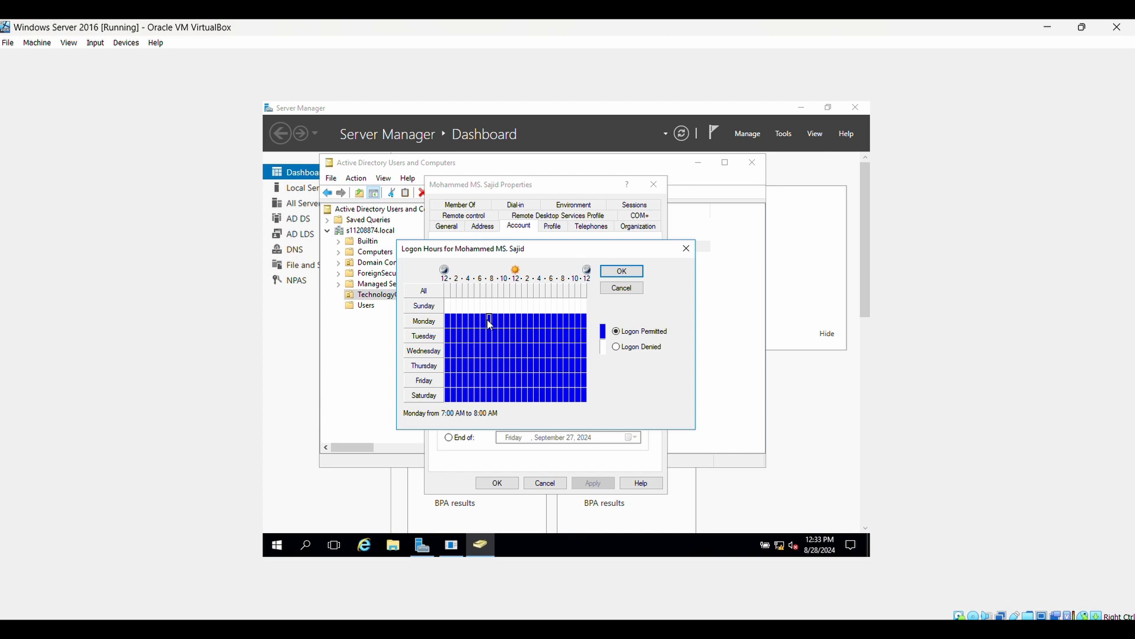
left_click(483, 321)
left_click_drag(449, 320, 487, 397)
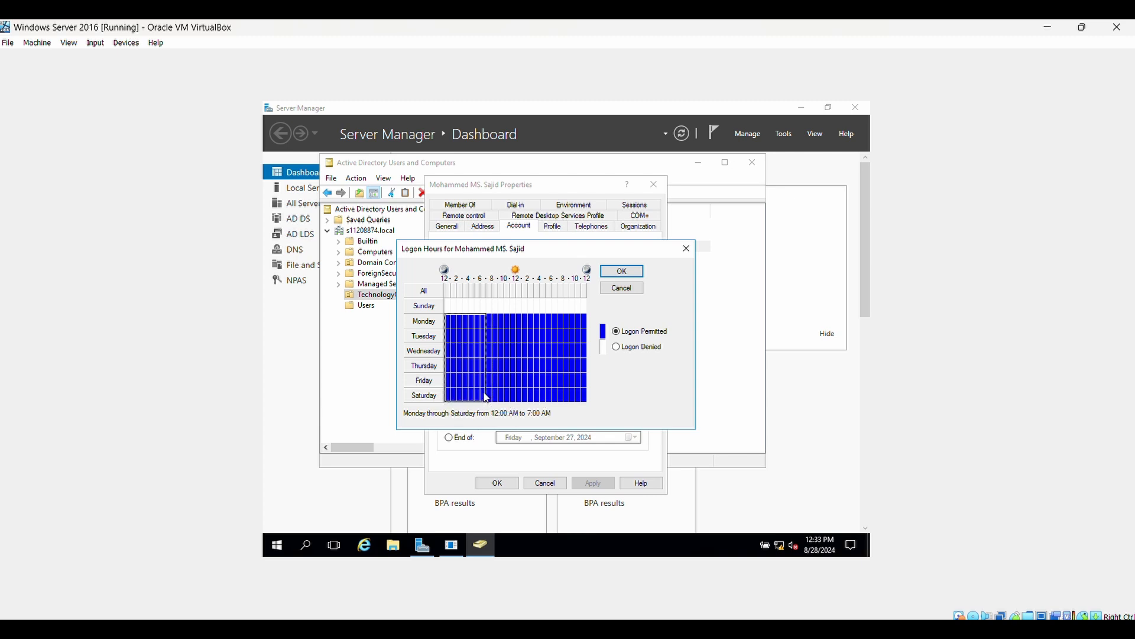
left_click(617, 347)
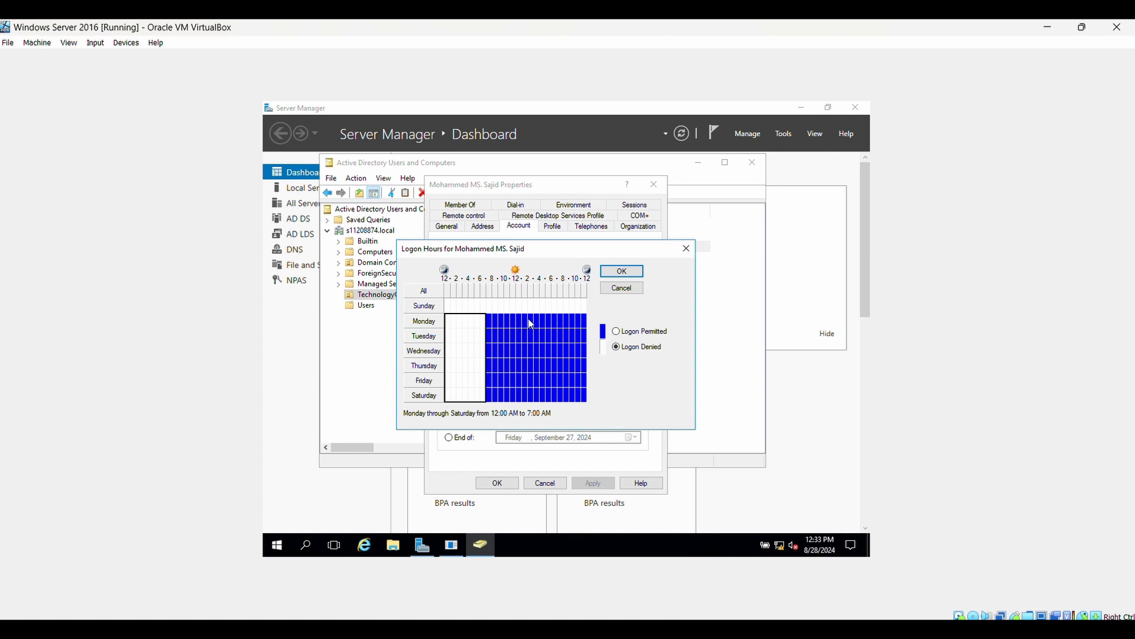
Step: Deny logon 8 PM–midnight Sunday–Friday and Saturday 4 PM–midnight, then accept the schedule
left_click(568, 322)
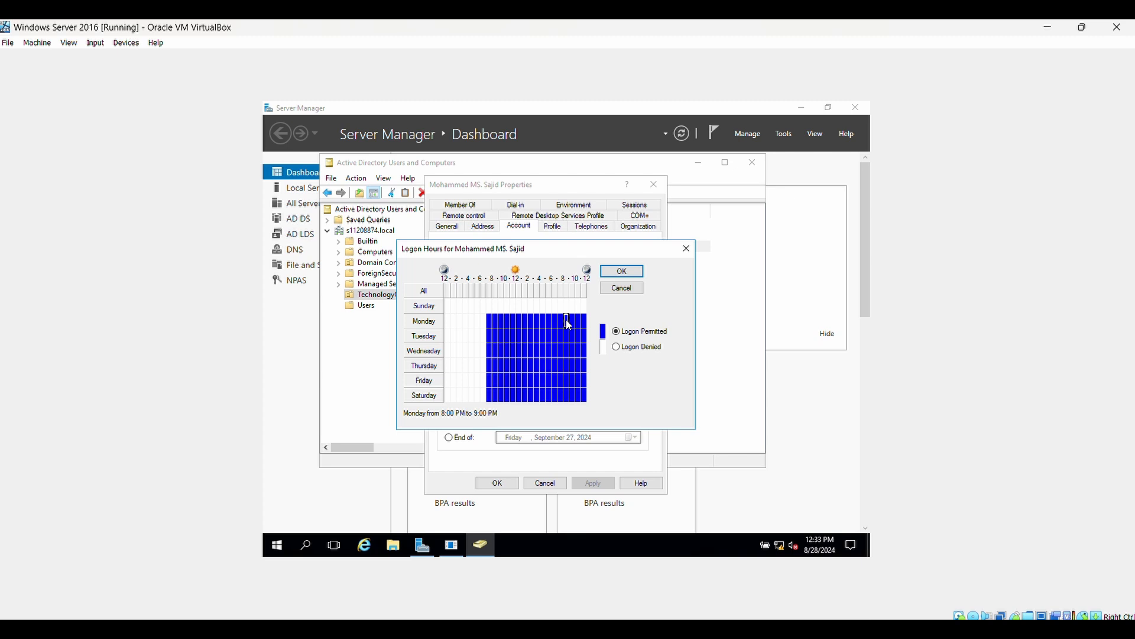
left_click_drag(568, 319, 588, 381)
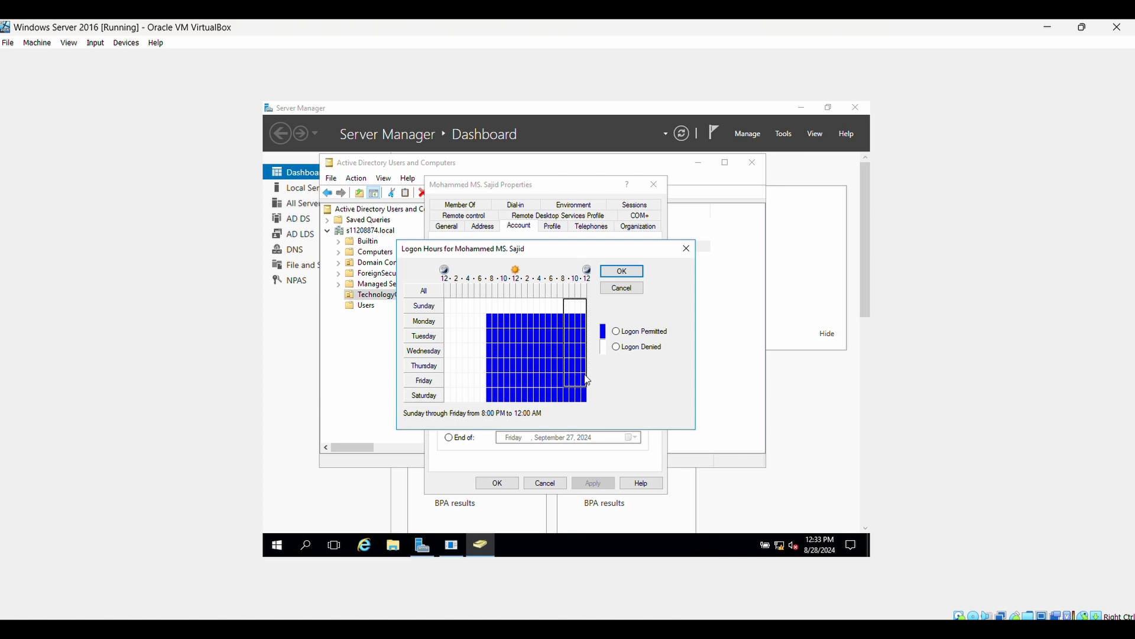
left_click(616, 347)
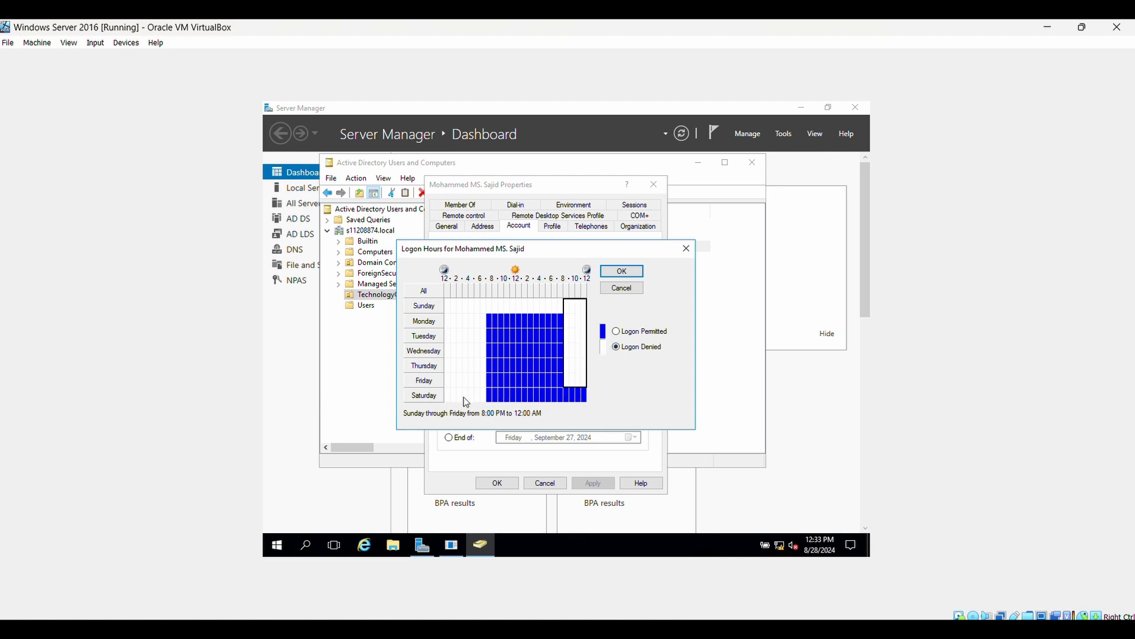
left_click(544, 395)
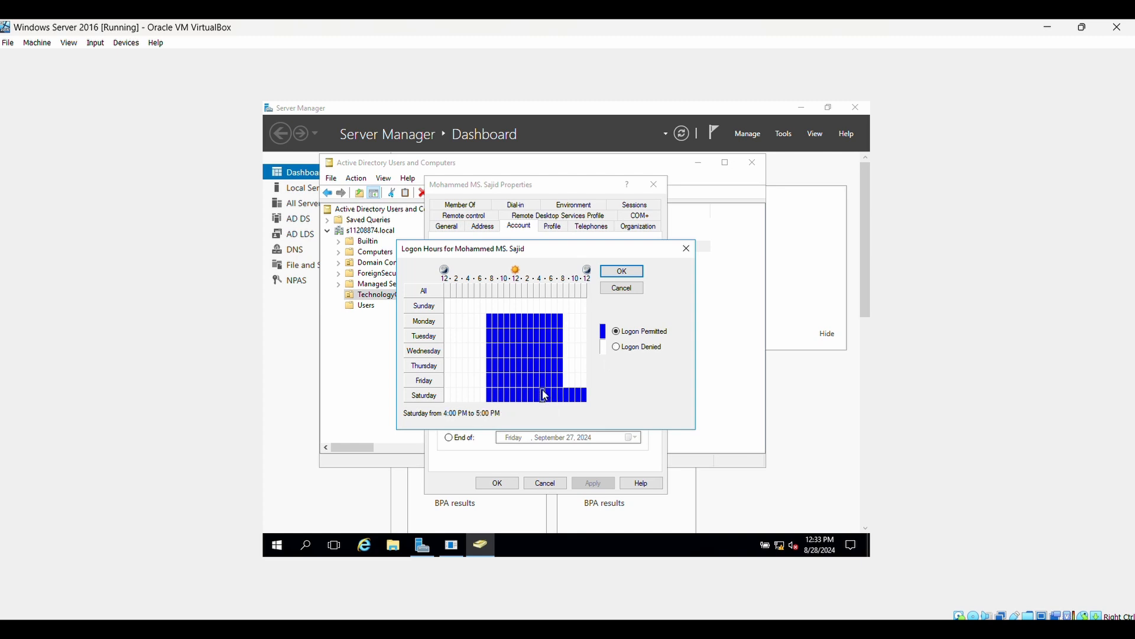
mouse_move(544, 395)
left_mouse_down()
mouse_move(576, 393)
mouse_move(545, 394)
left_mouse_up()
left_click(547, 391)
left_click_drag(543, 395, 588, 396)
left_click(616, 346)
left_click(621, 272)
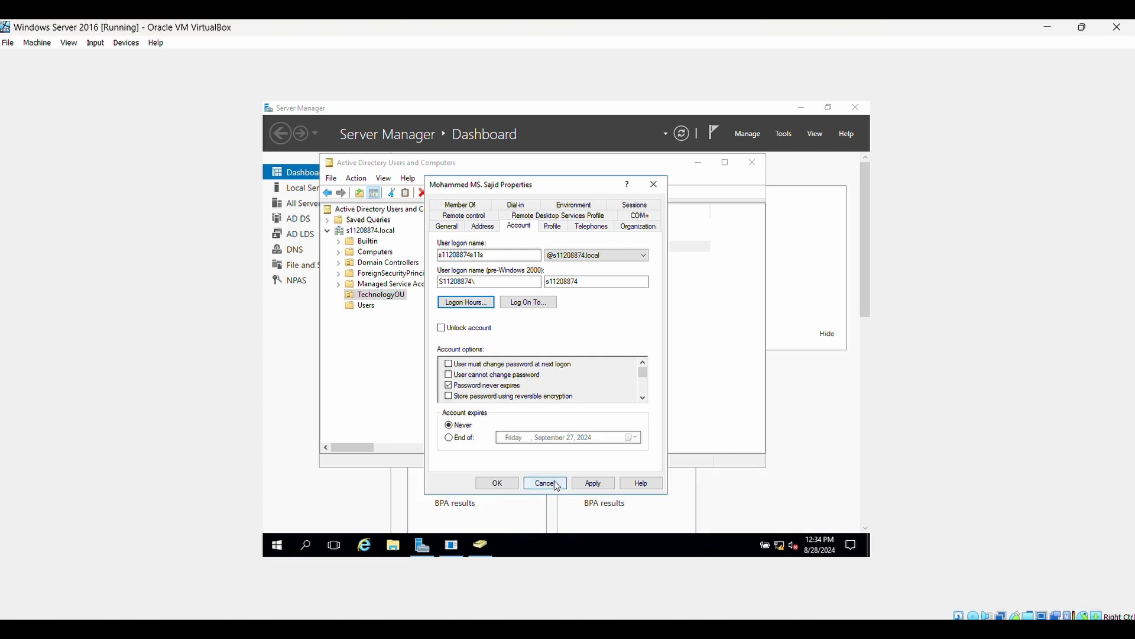
Step: Apply the third user's account changes and close the Properties dialog
left_click(592, 483)
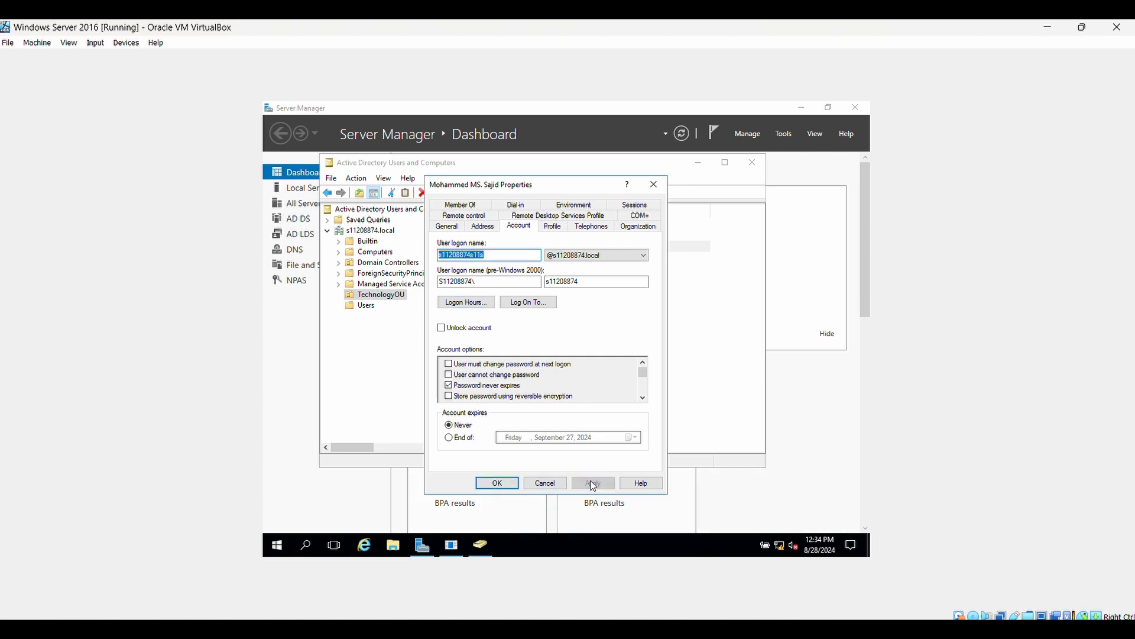
left_click(497, 482)
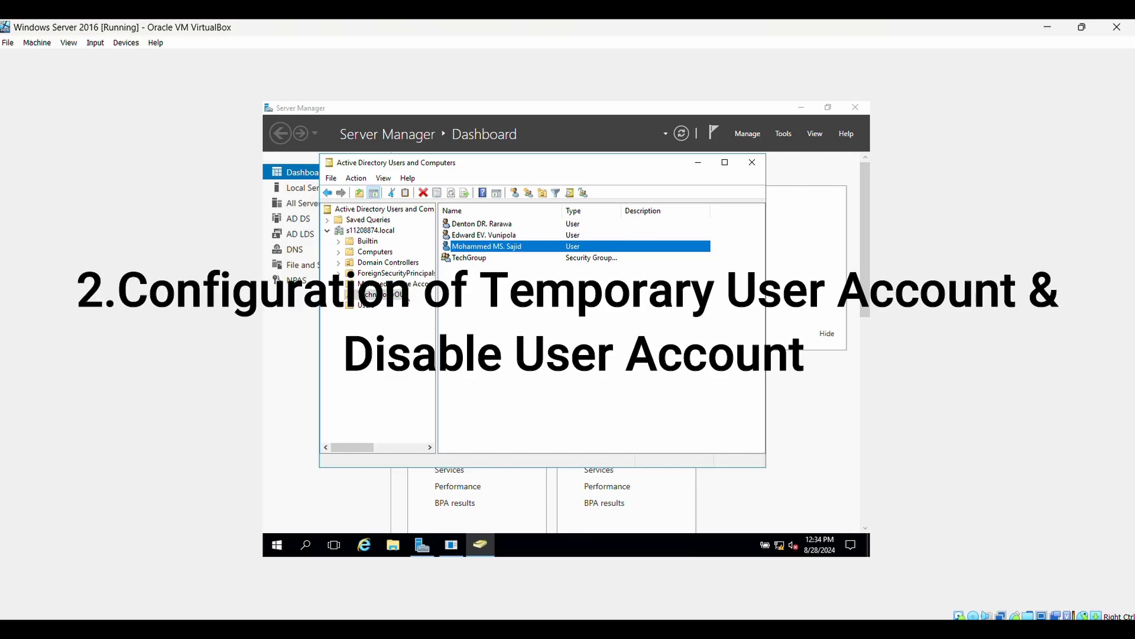
Step: Start a New User in TechnologyOU, entering the person's first name, last name and logon name
right_click(398, 296)
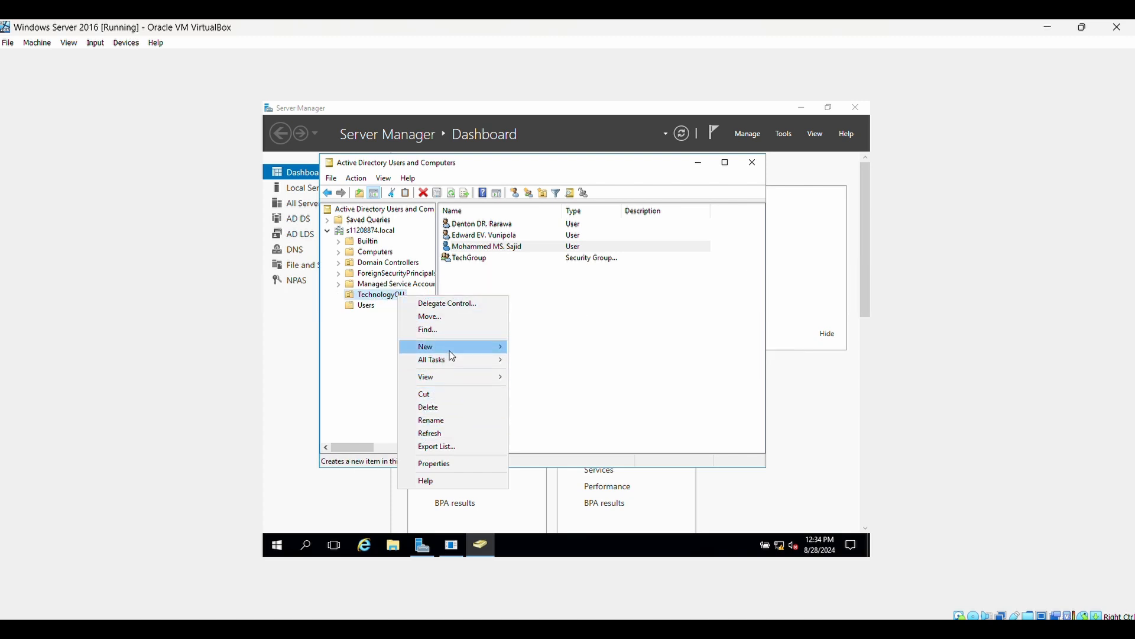
mouse_move(453, 354)
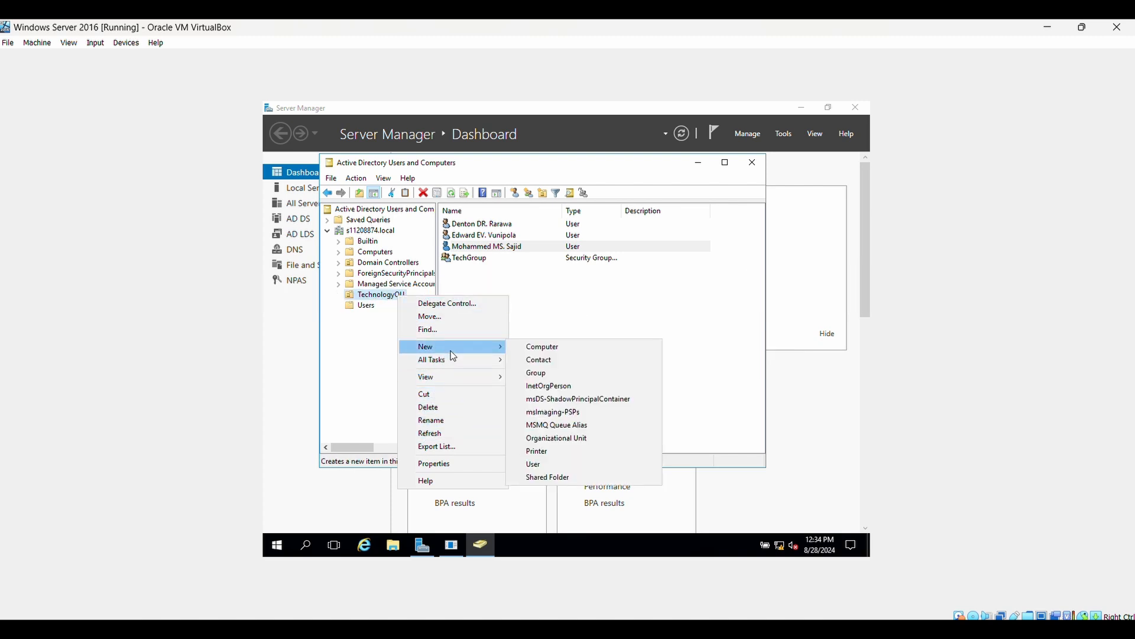
left_click(562, 464)
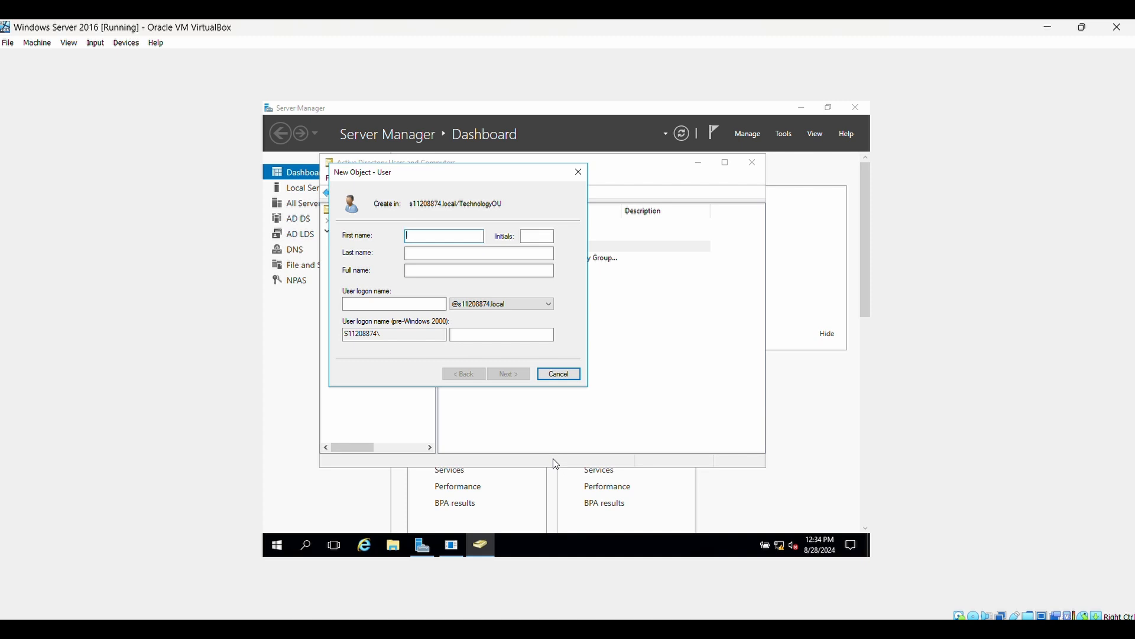
left_click(438, 253)
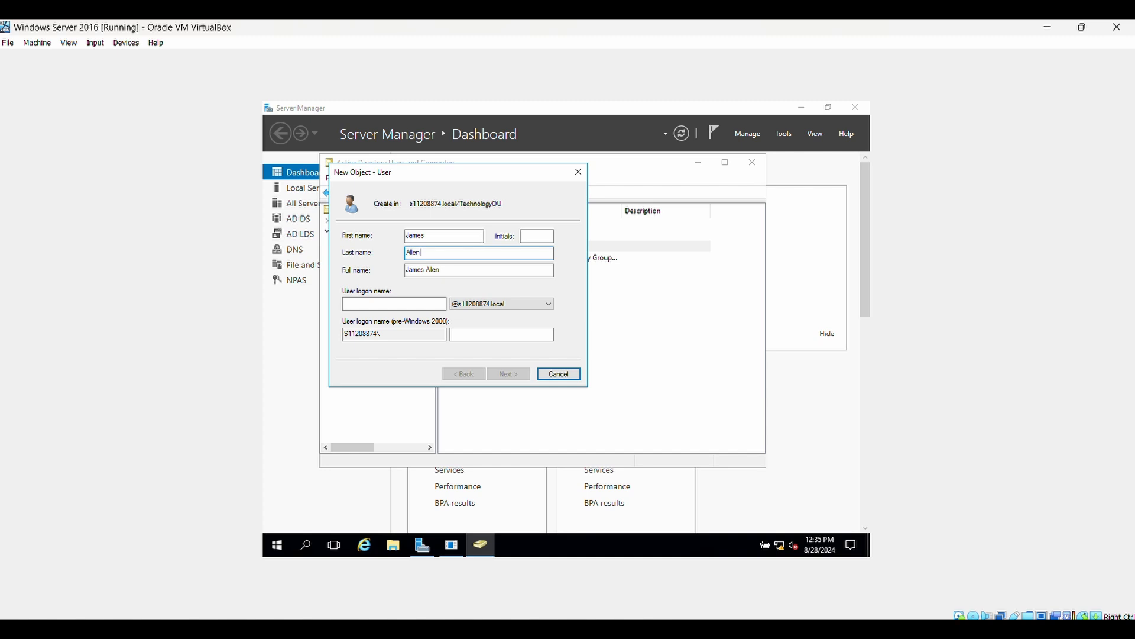
left_click(380, 304)
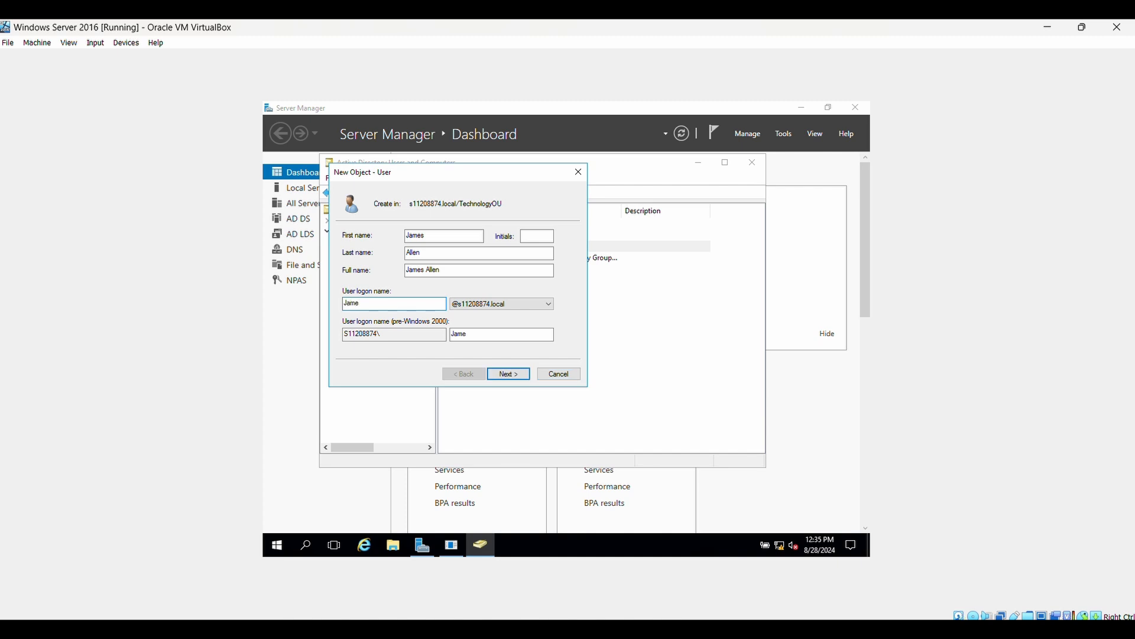
left_click(514, 375)
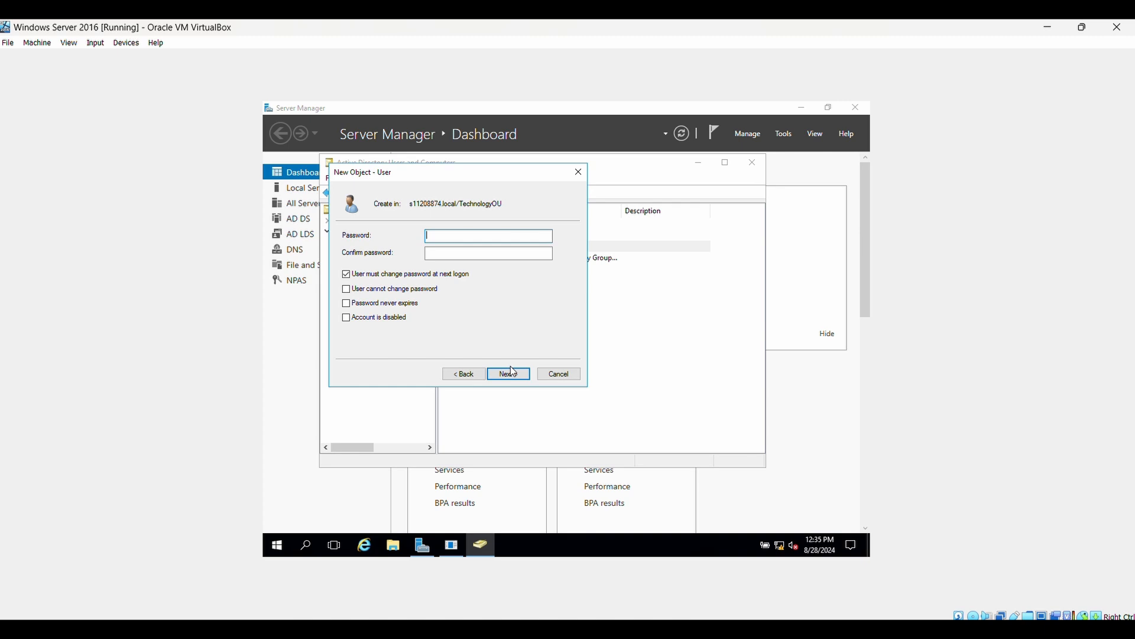
Step: Set and confirm the password with no change at next logon and never expiring, then finish
type("P@ssword123!!")
left_click(441, 253)
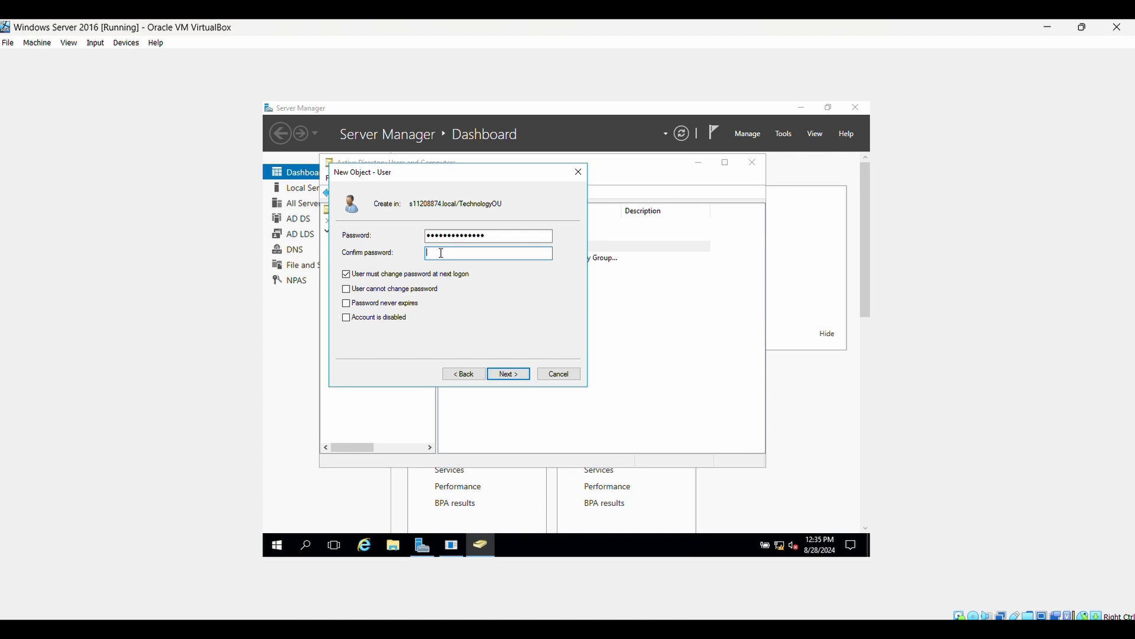
type("**************")
left_click(347, 275)
left_click(347, 304)
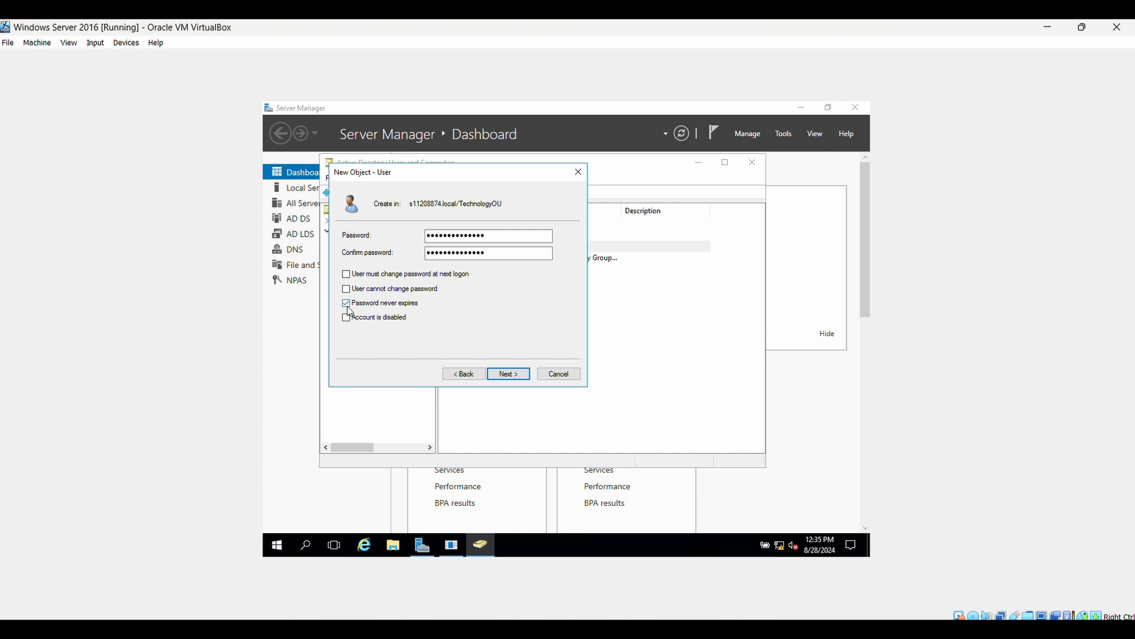
left_click(509, 374)
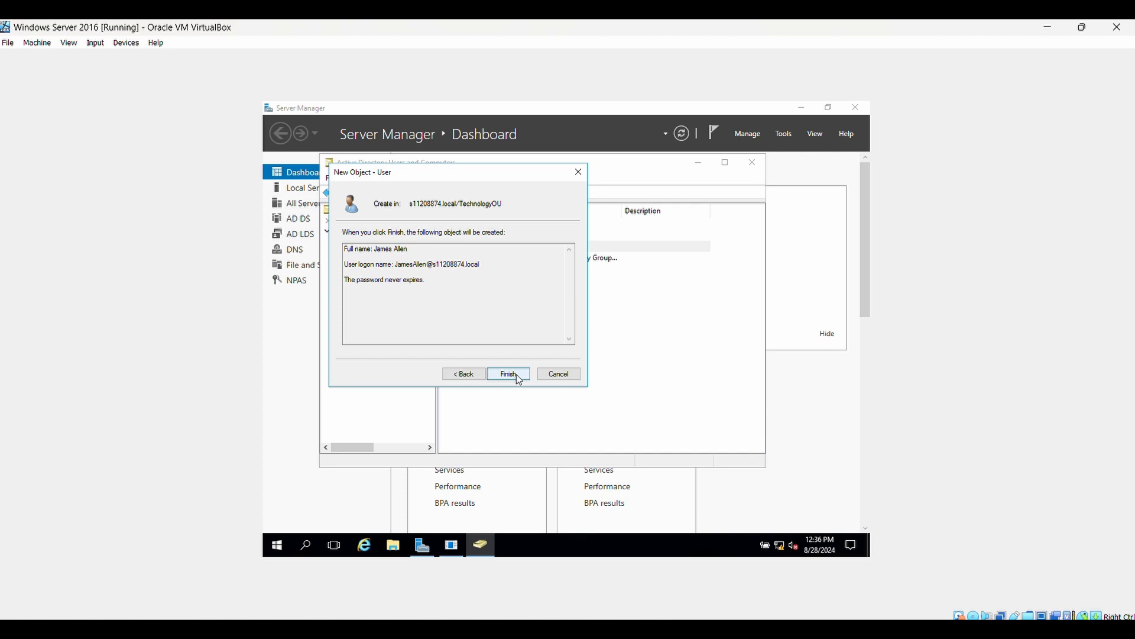
left_click(510, 374)
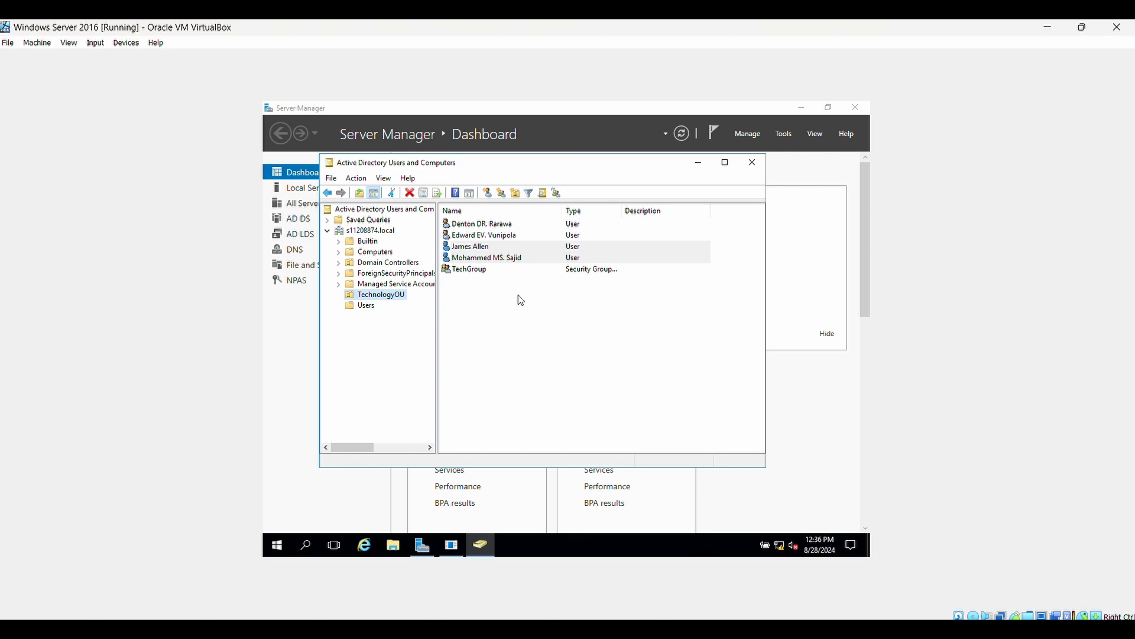
Step: Start another New User in TechnologyOU with the person's first, last and logon names
right_click(394, 296)
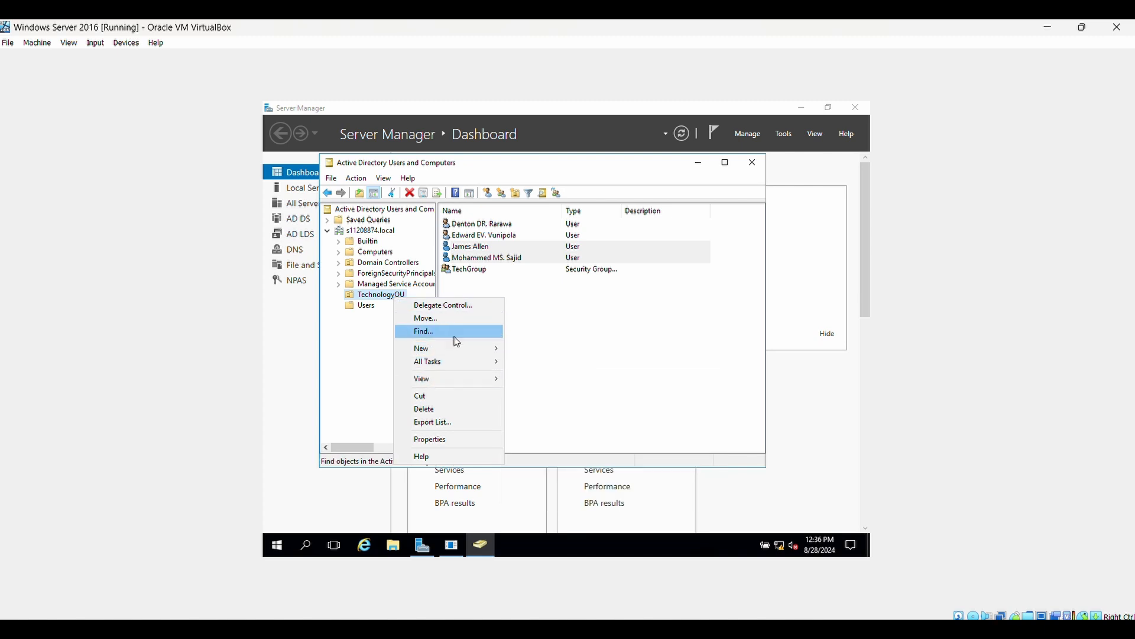
mouse_move(461, 347)
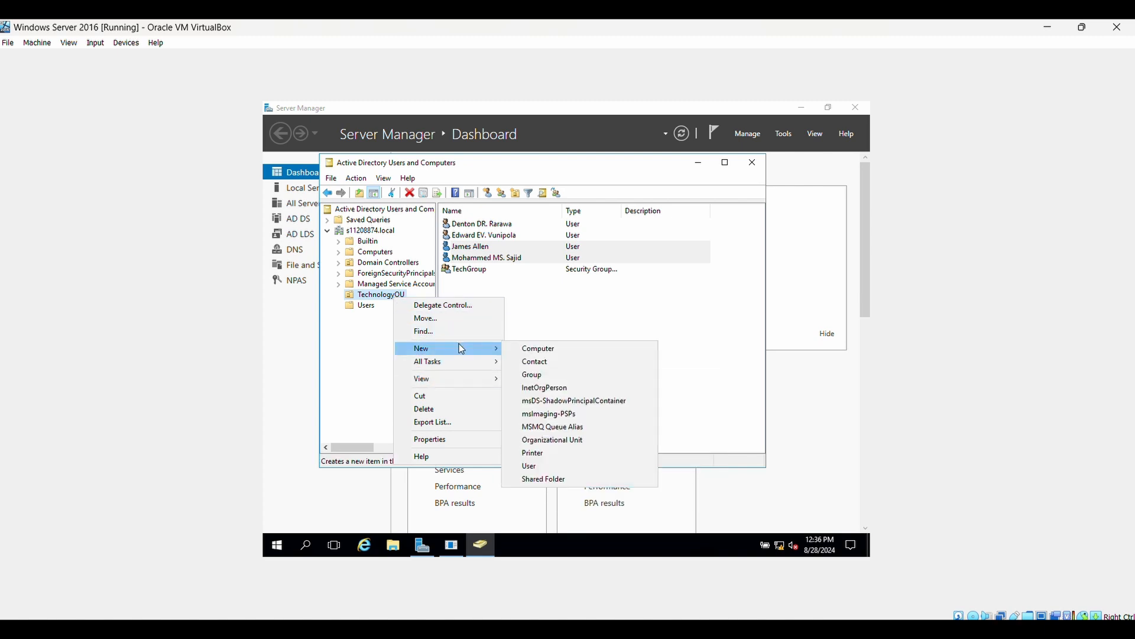
left_click(548, 466)
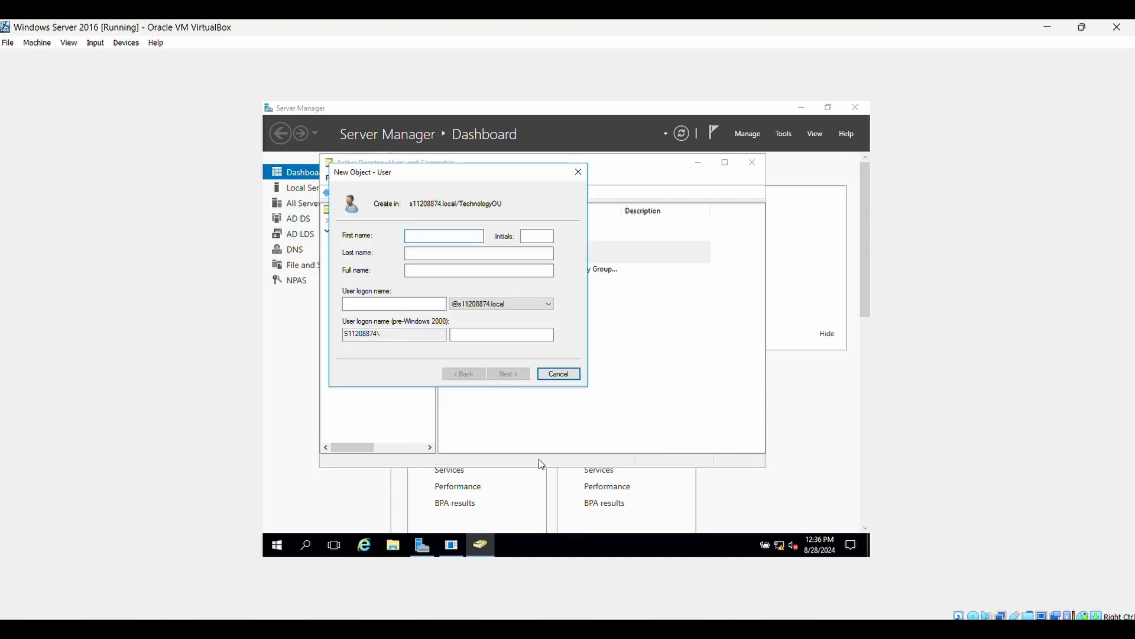
left_click(455, 253)
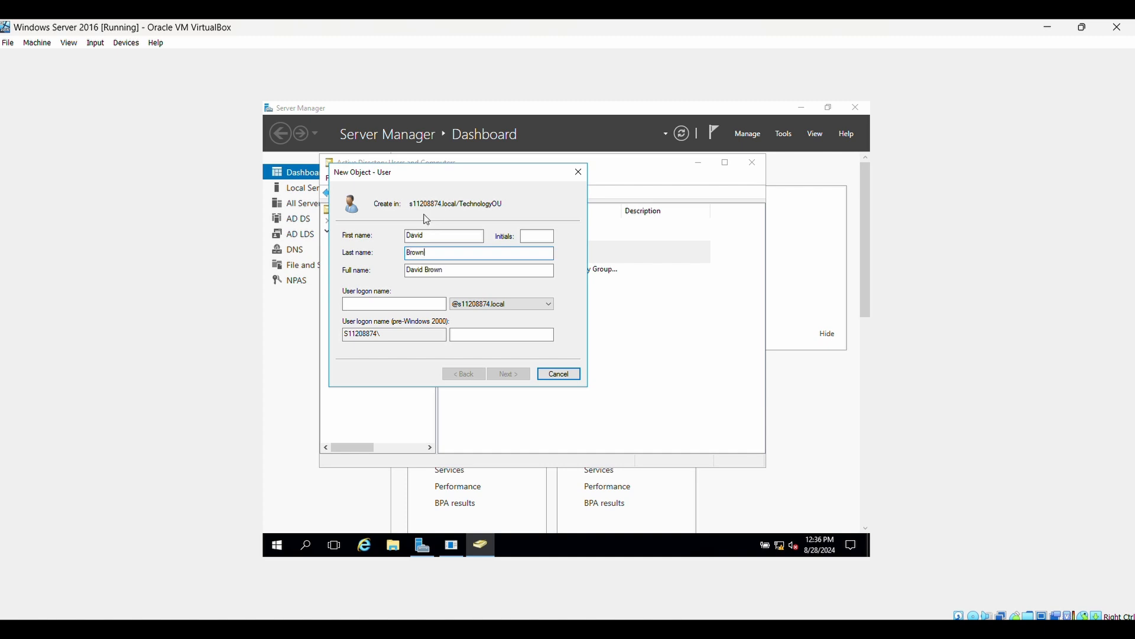
left_click(410, 303)
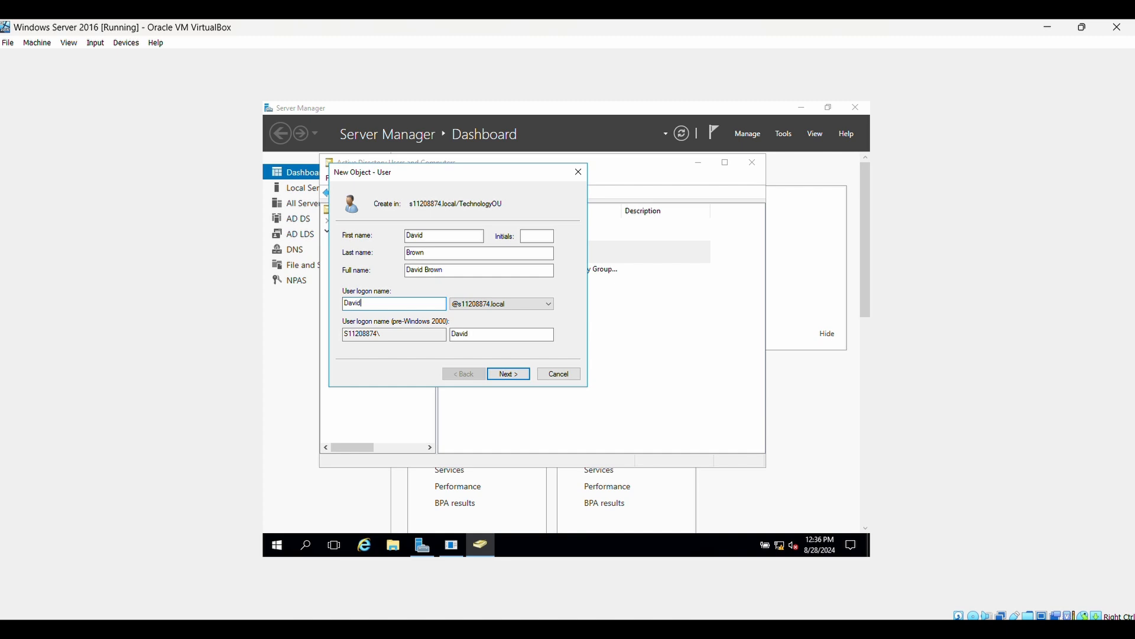
left_click(511, 372)
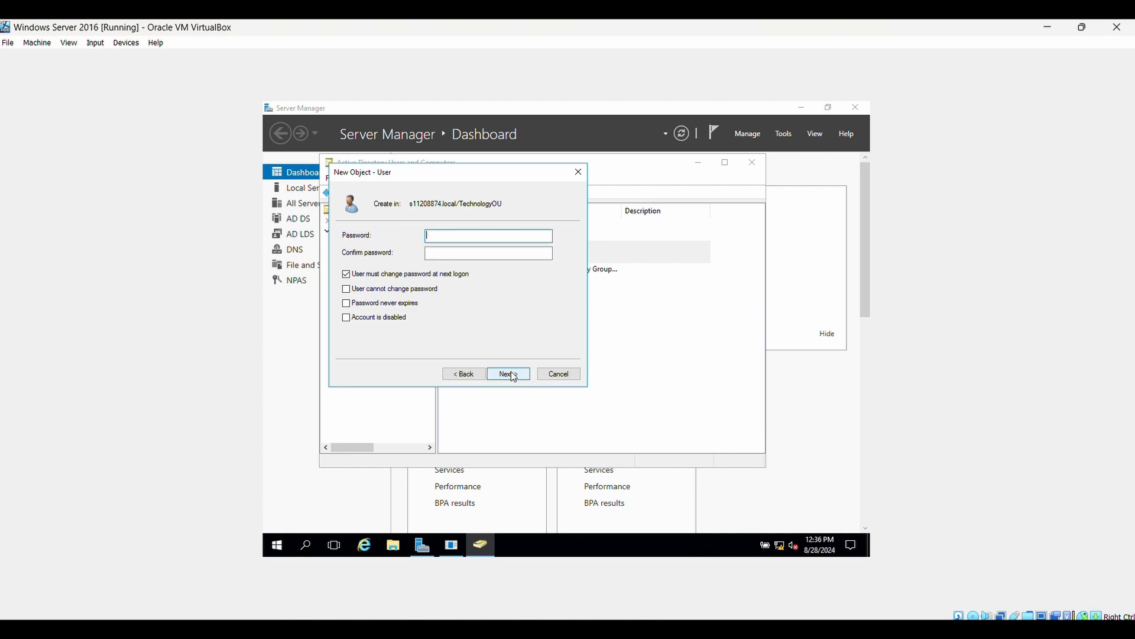
Step: Set and confirm the password, no change at next logon, never expiring, and finish creating the user
type("*************")
left_click(477, 250)
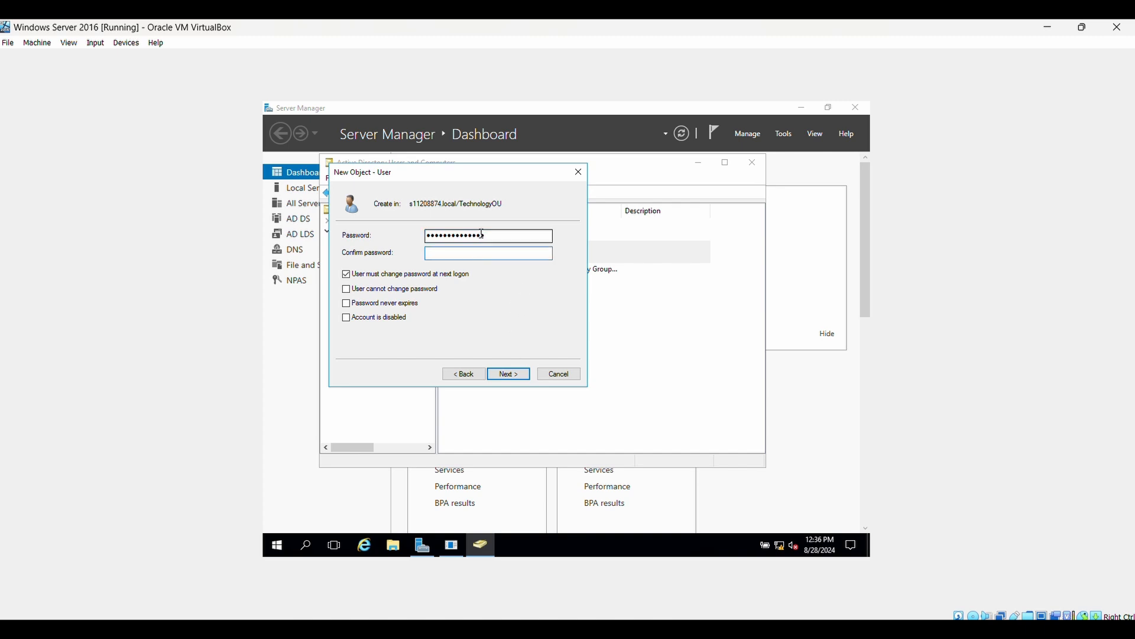
type("**************")
left_click(351, 278)
left_click(347, 303)
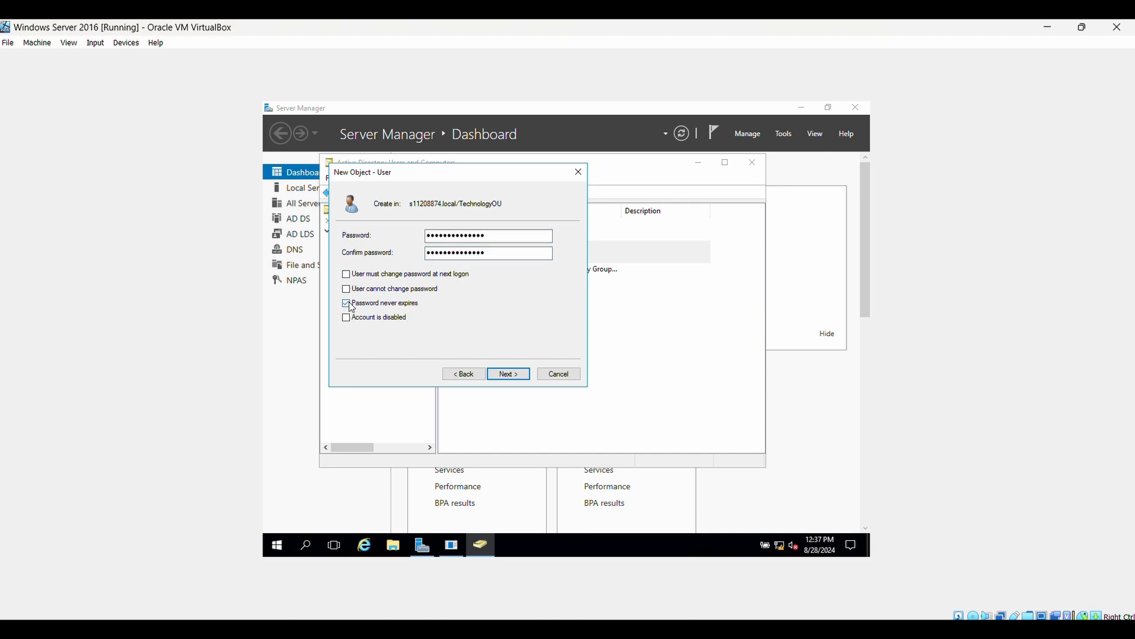
left_click(509, 374)
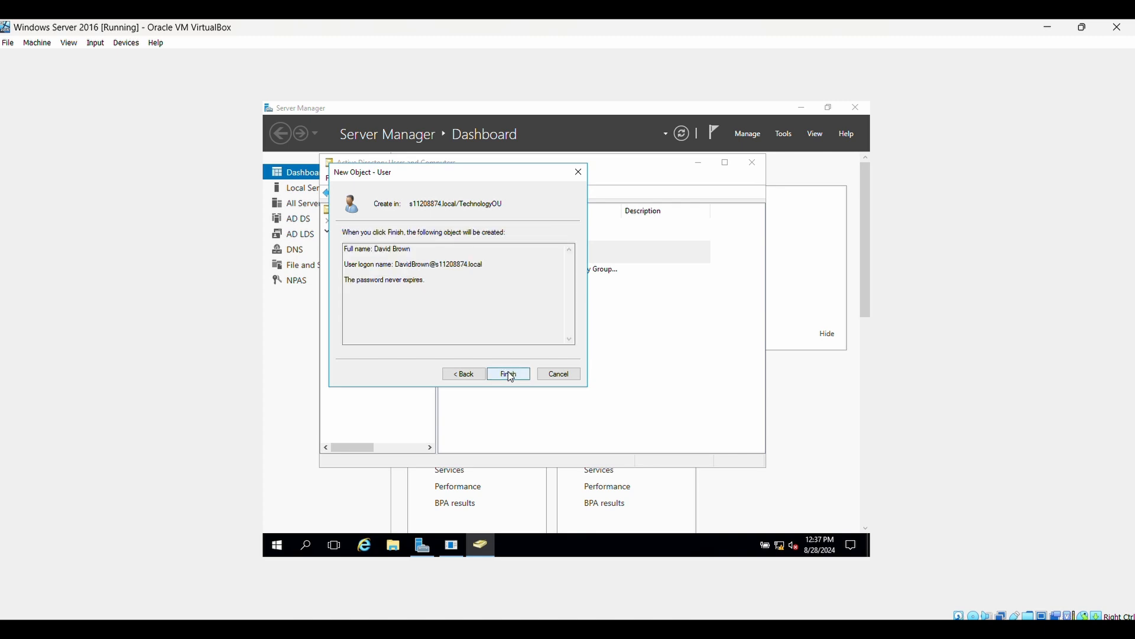
left_click(508, 373)
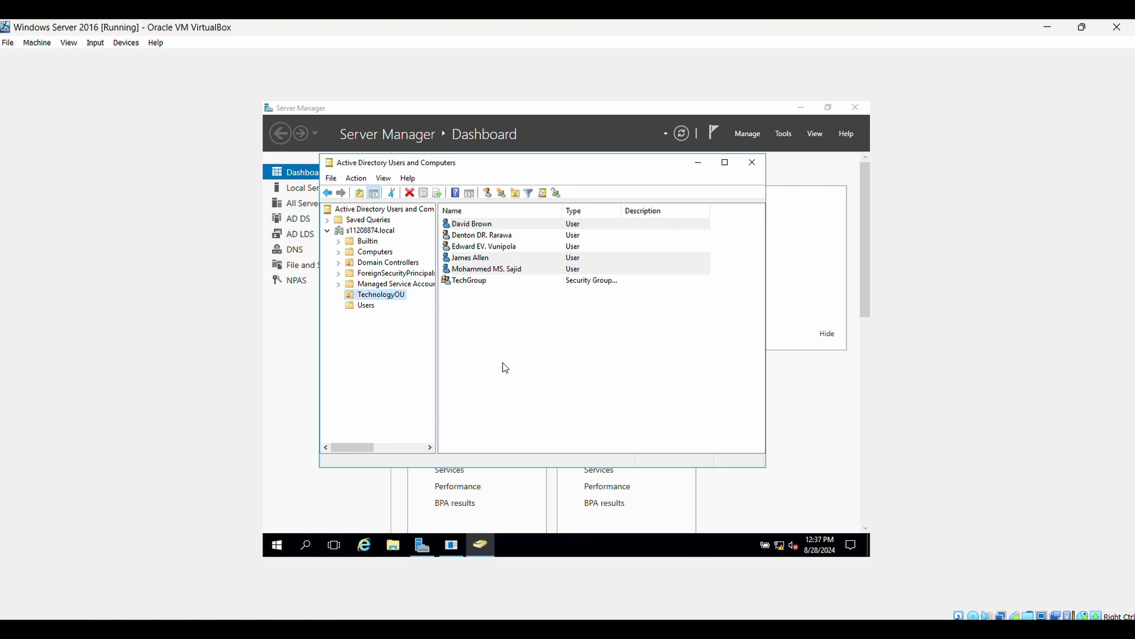
Step: Set the fourth TechnologyOU user's account to expire at the end of October 30, 2024
left_click(529, 305)
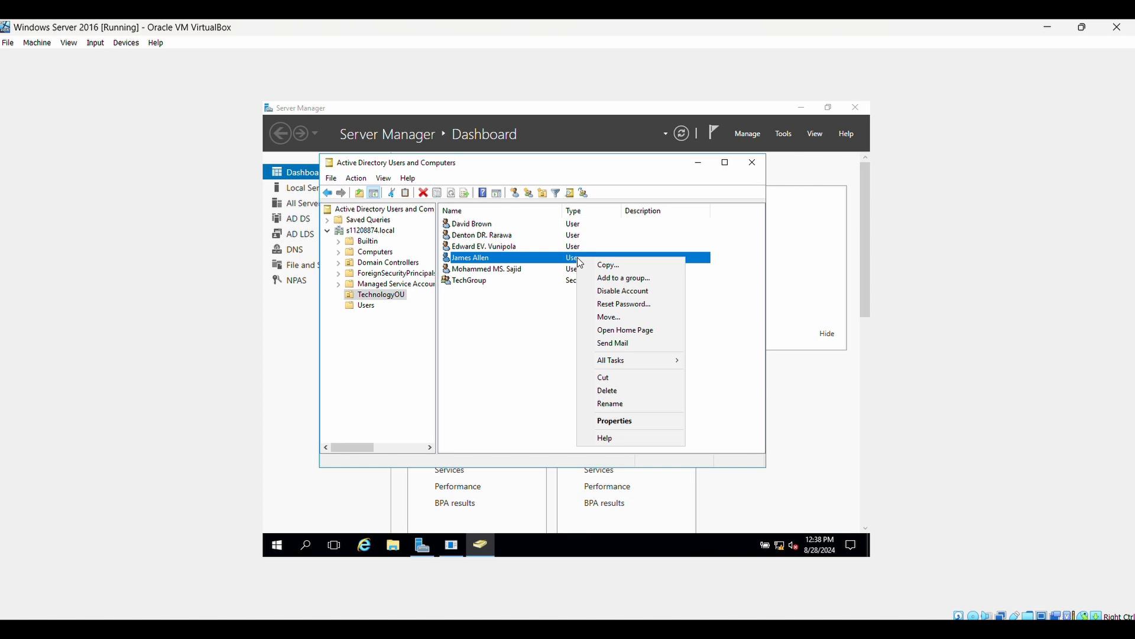
left_click(629, 423)
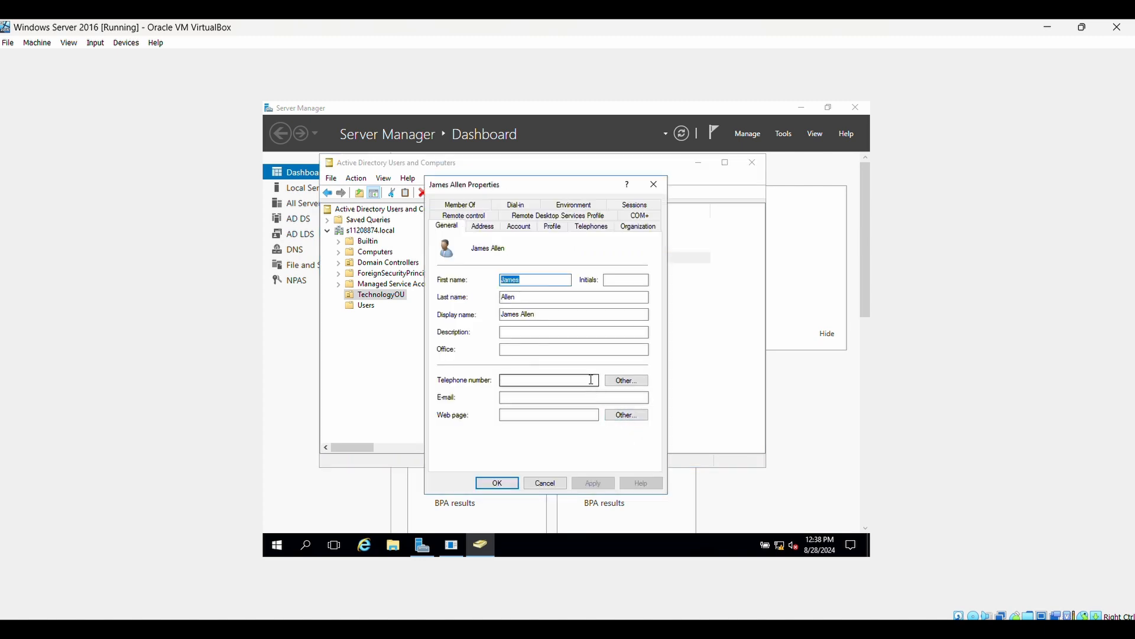
left_click(523, 230)
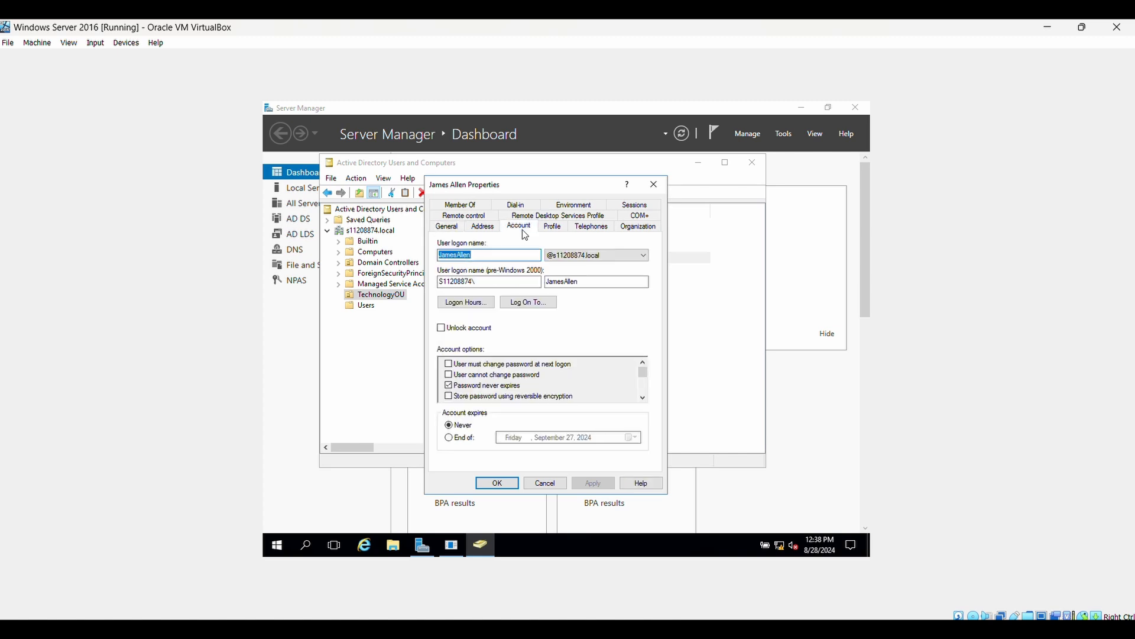
left_click(451, 438)
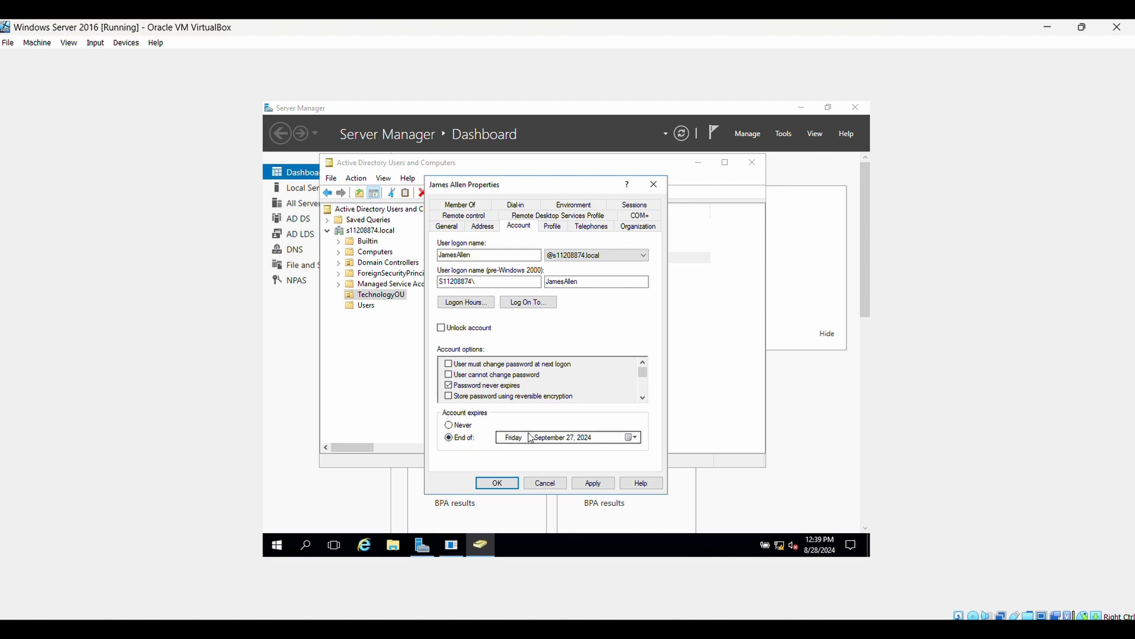
left_click(630, 438)
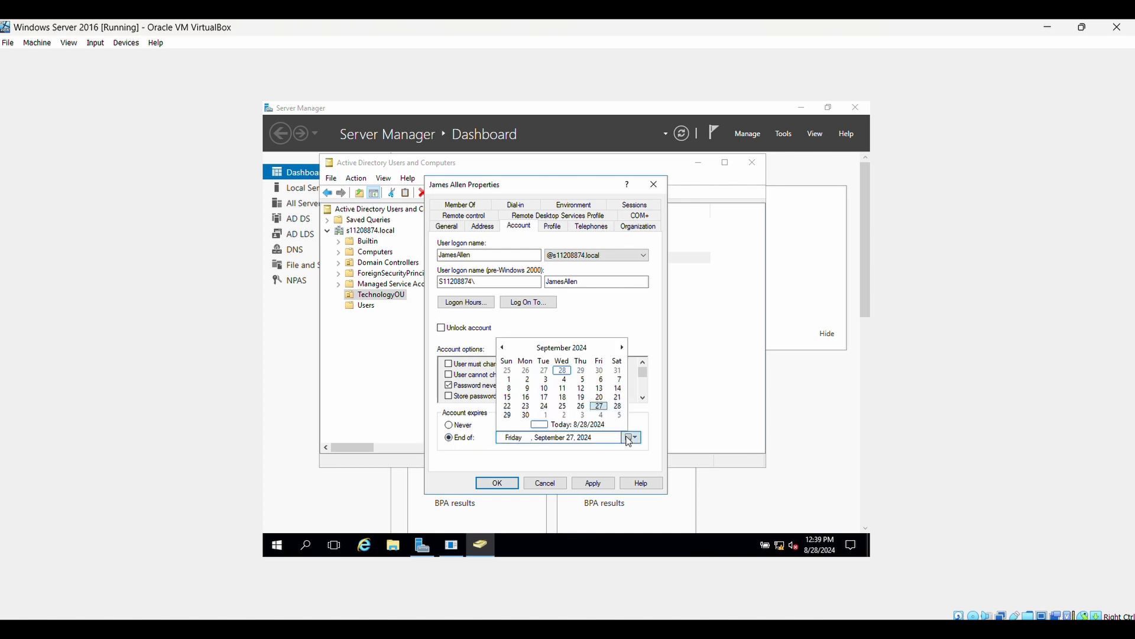
left_click(623, 348)
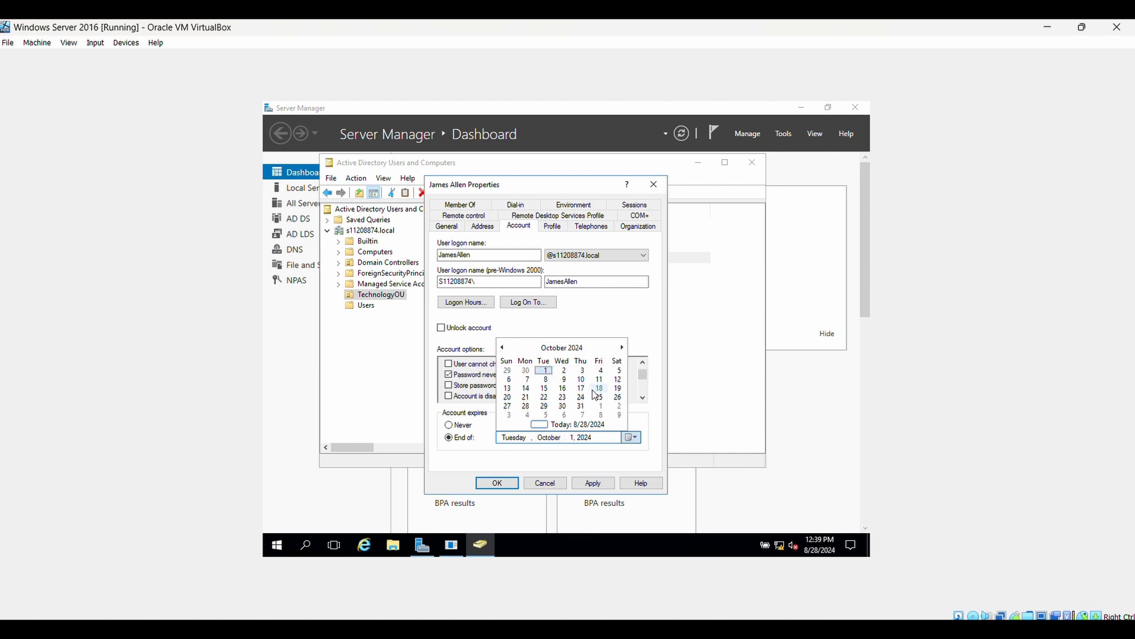
left_click(566, 410)
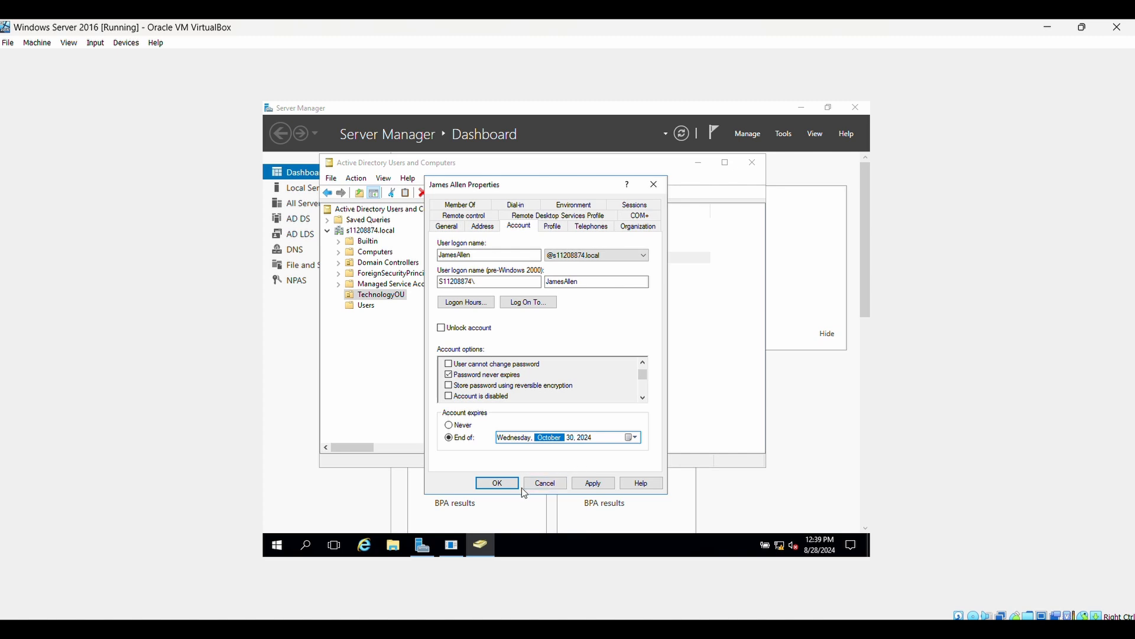
left_click(602, 487)
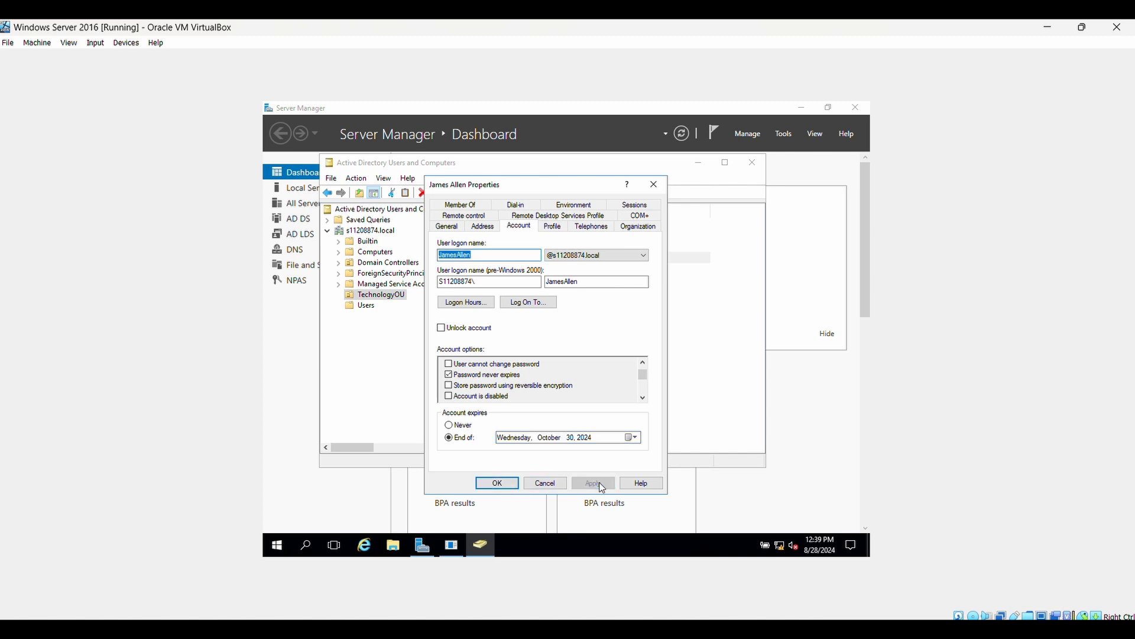
left_click(497, 483)
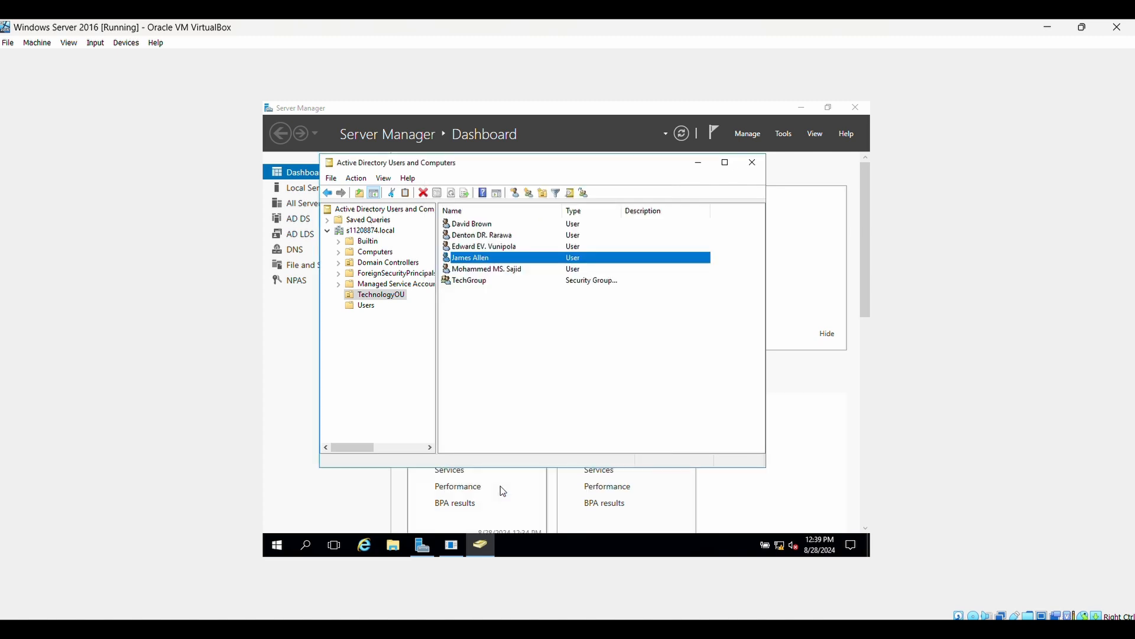
Step: Disable the newly created TechnologyOU user's account and acknowledge the confirmation
left_click(576, 226)
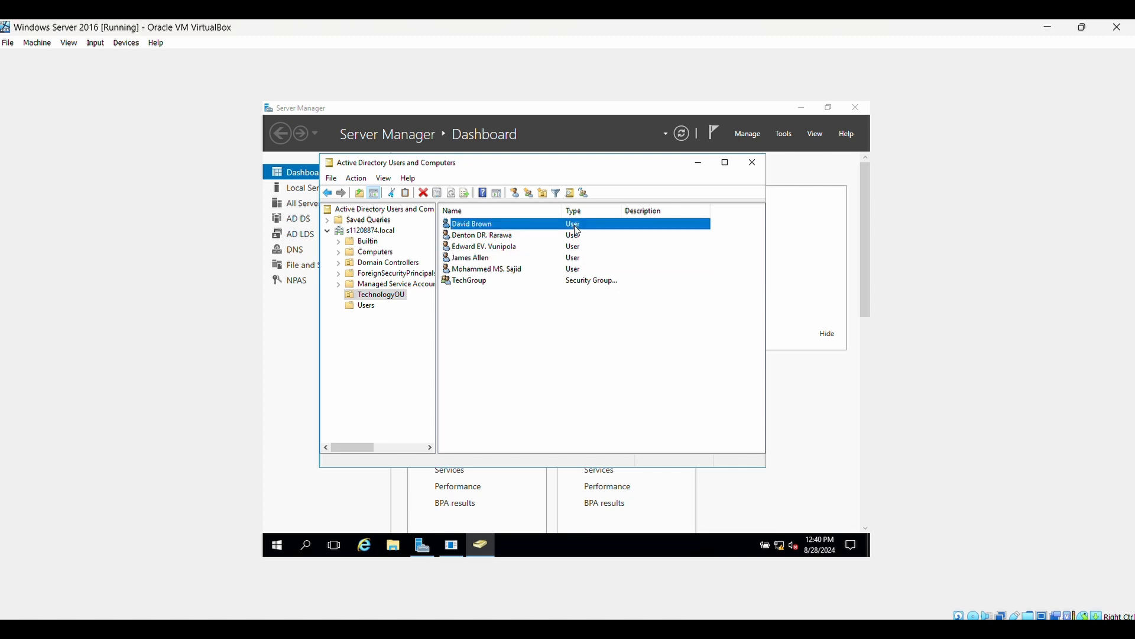
right_click(577, 229)
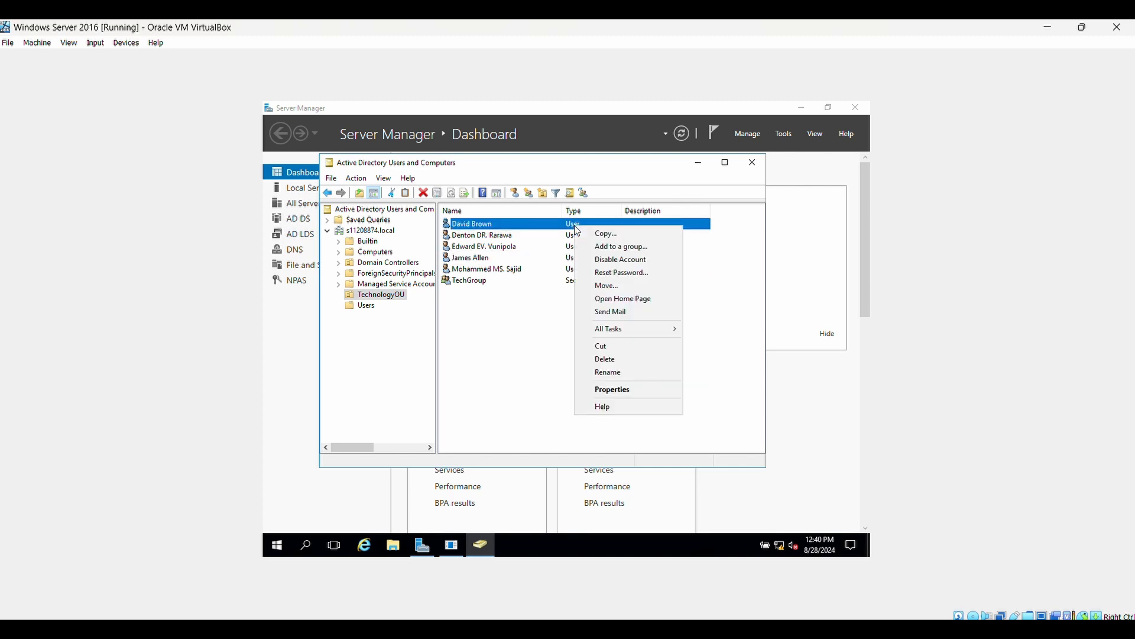
left_click(597, 263)
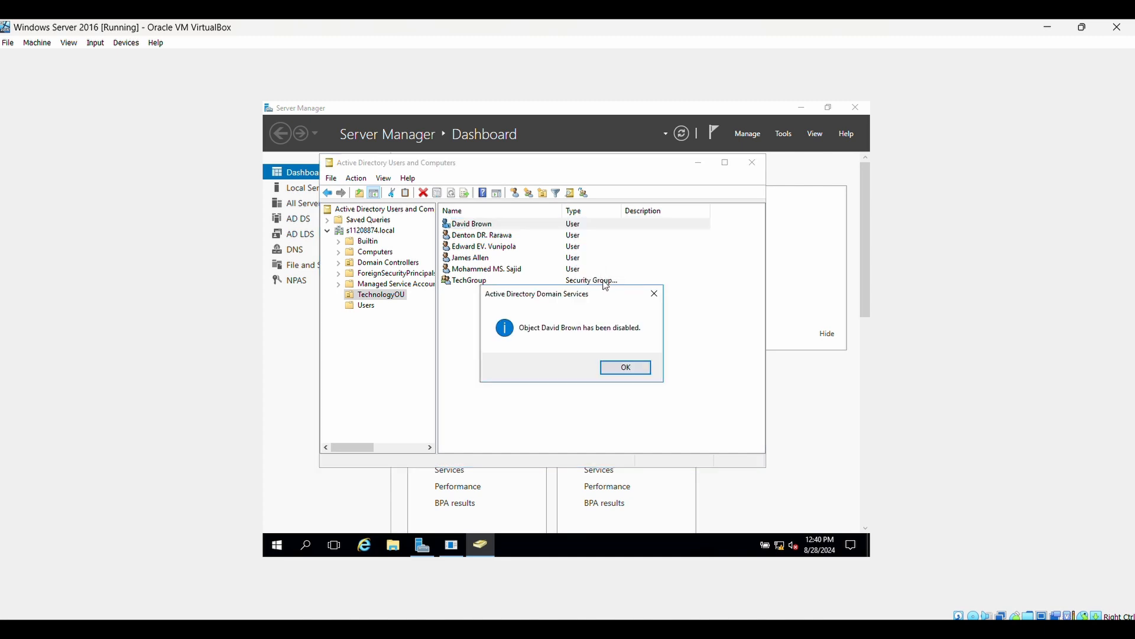
left_click(626, 368)
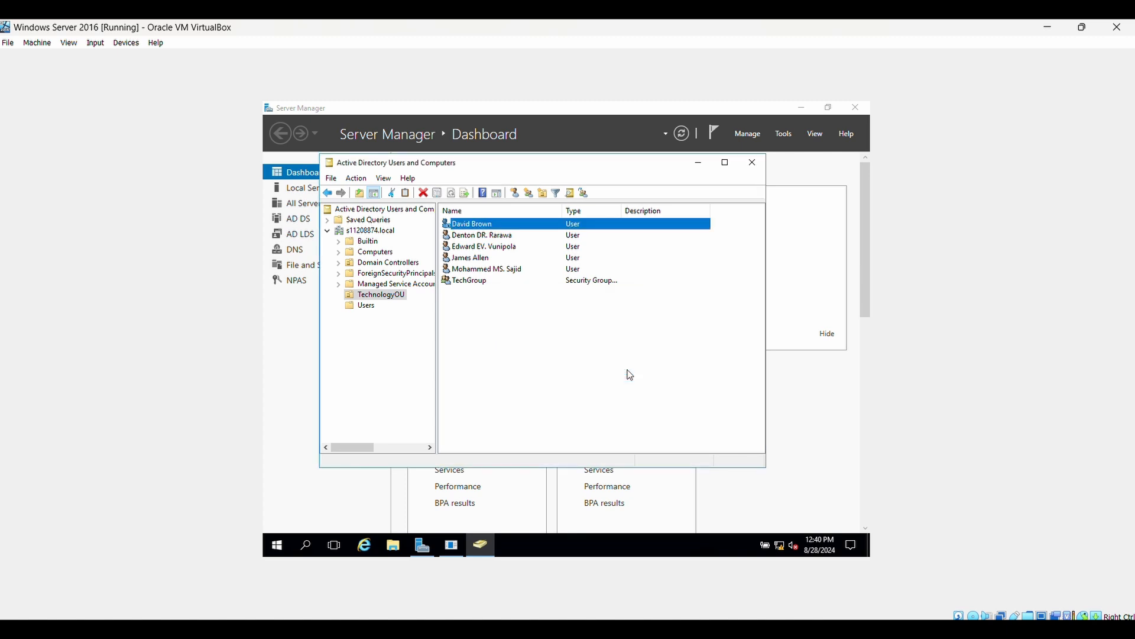
Step: Go to File and Storage Services > Shares and launch the New Share wizard from the volume's tasks
right_click(577, 229)
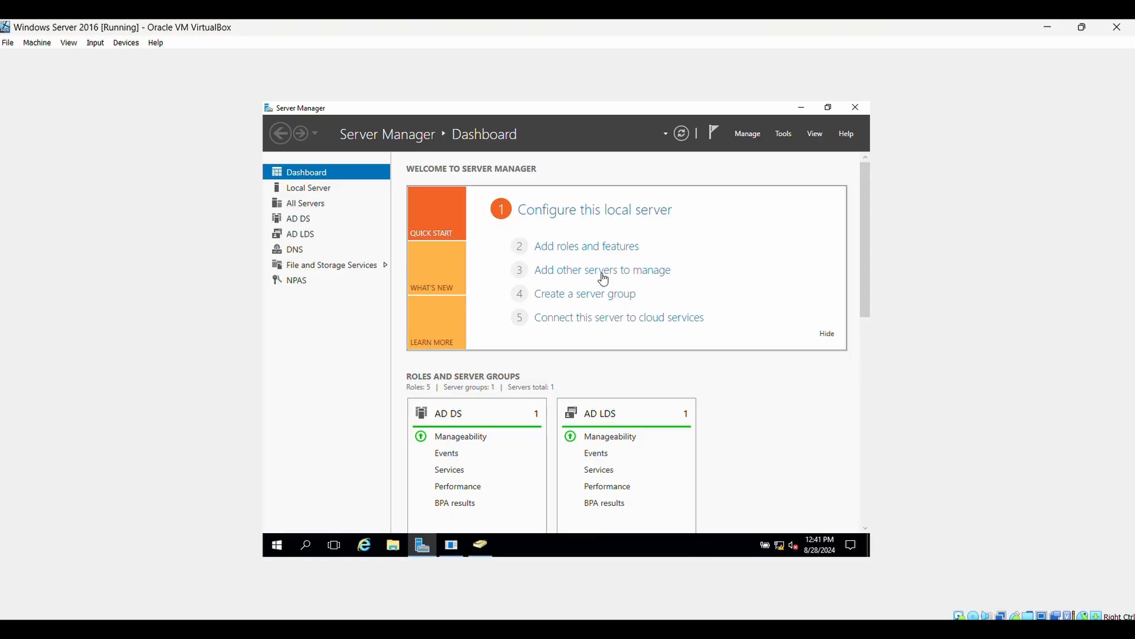
left_click(321, 270)
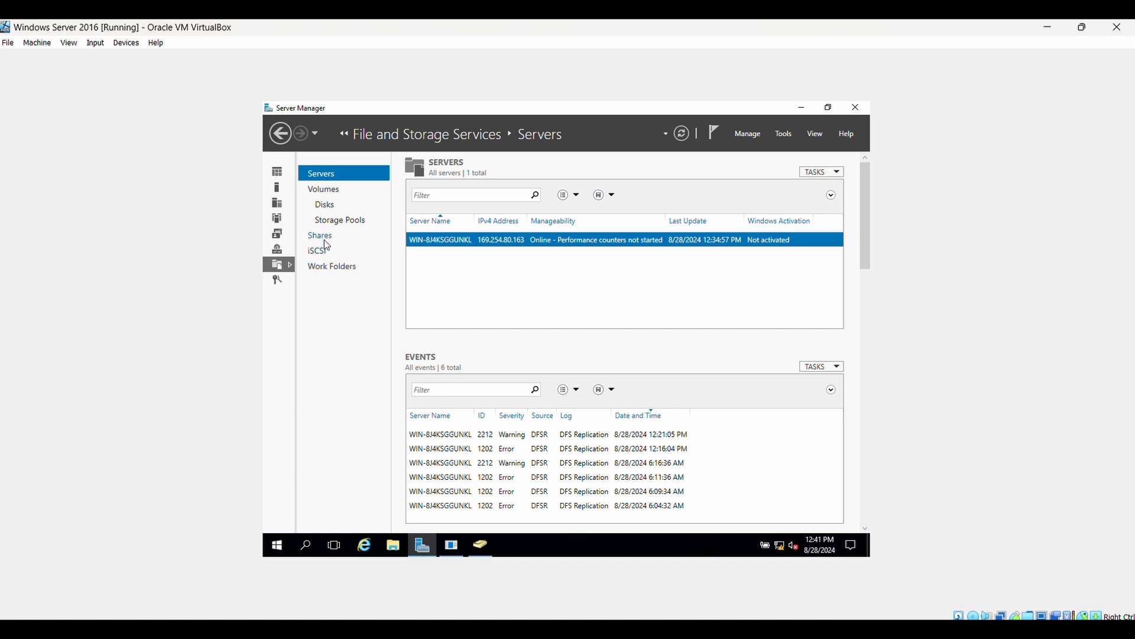
left_click(326, 244)
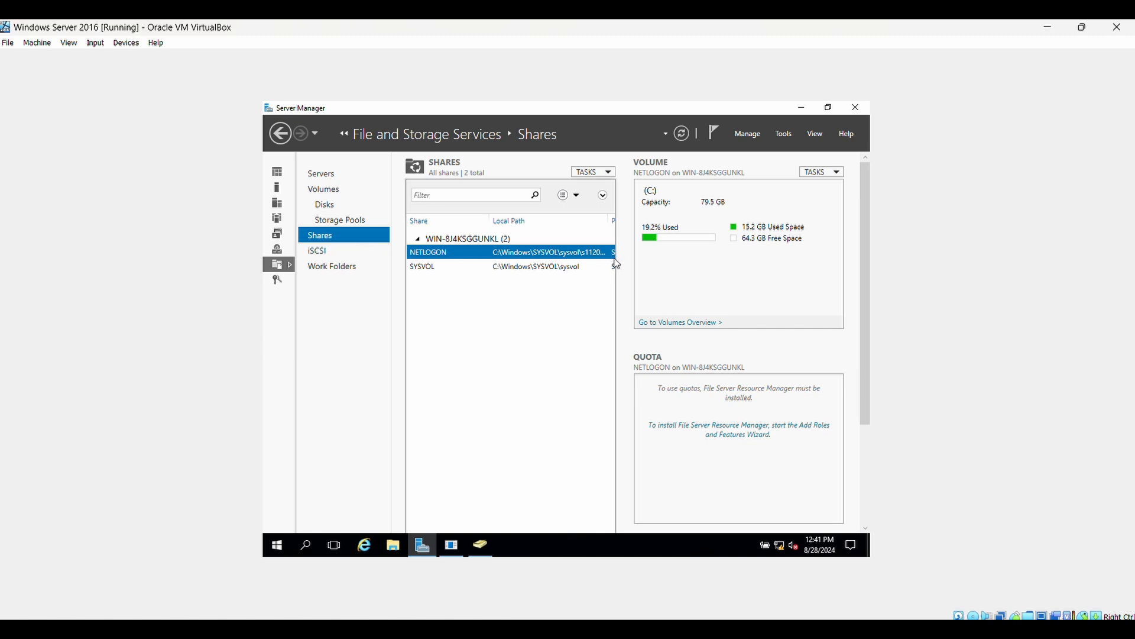
left_click(839, 177)
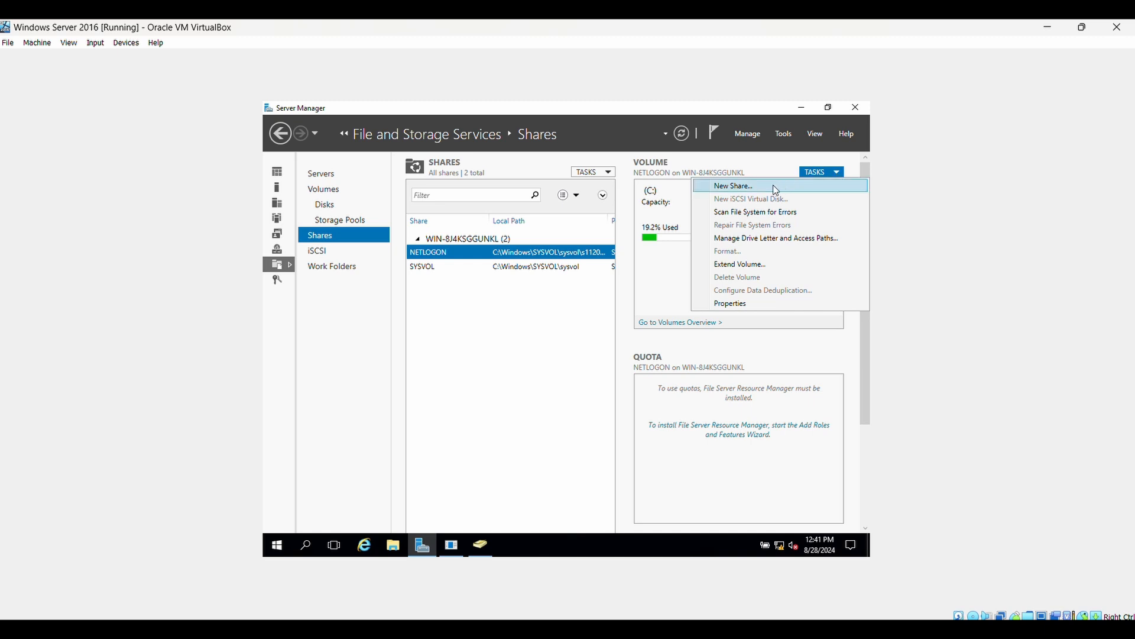
left_click(754, 187)
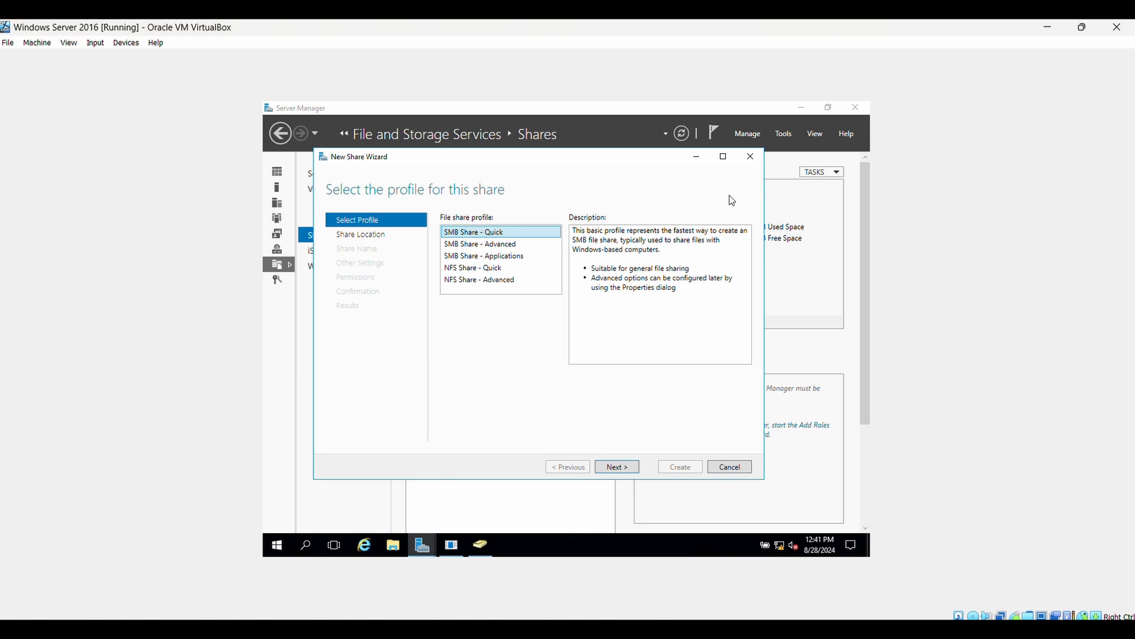
Step: Set up an SMB Share - Applications share named Tech on C: and open Customize permissions
left_click(515, 261)
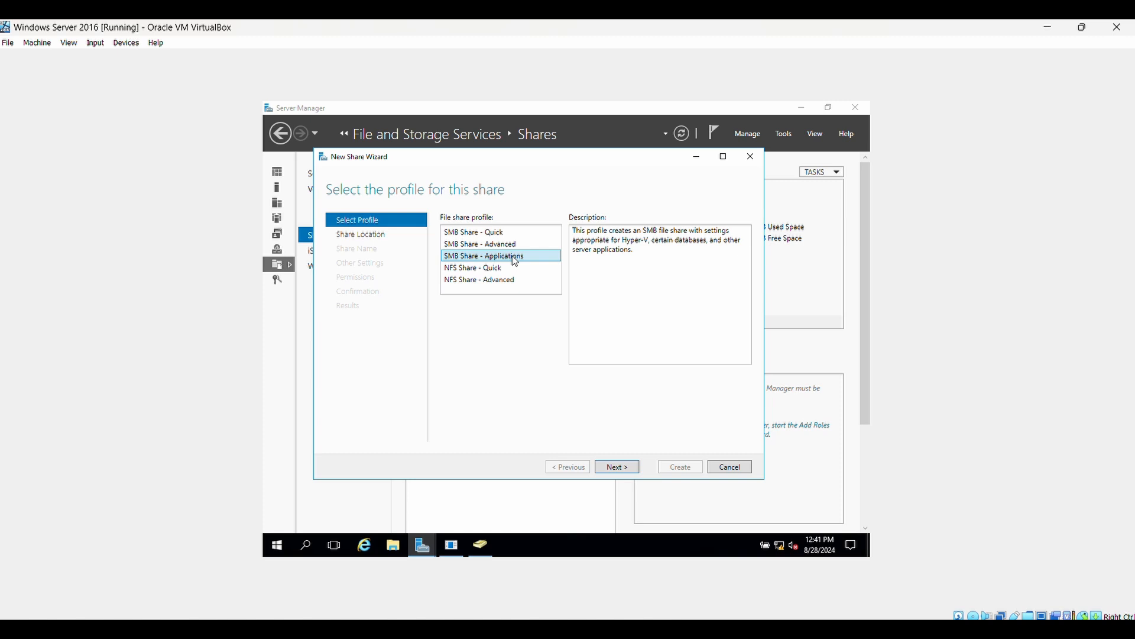
left_click(629, 471)
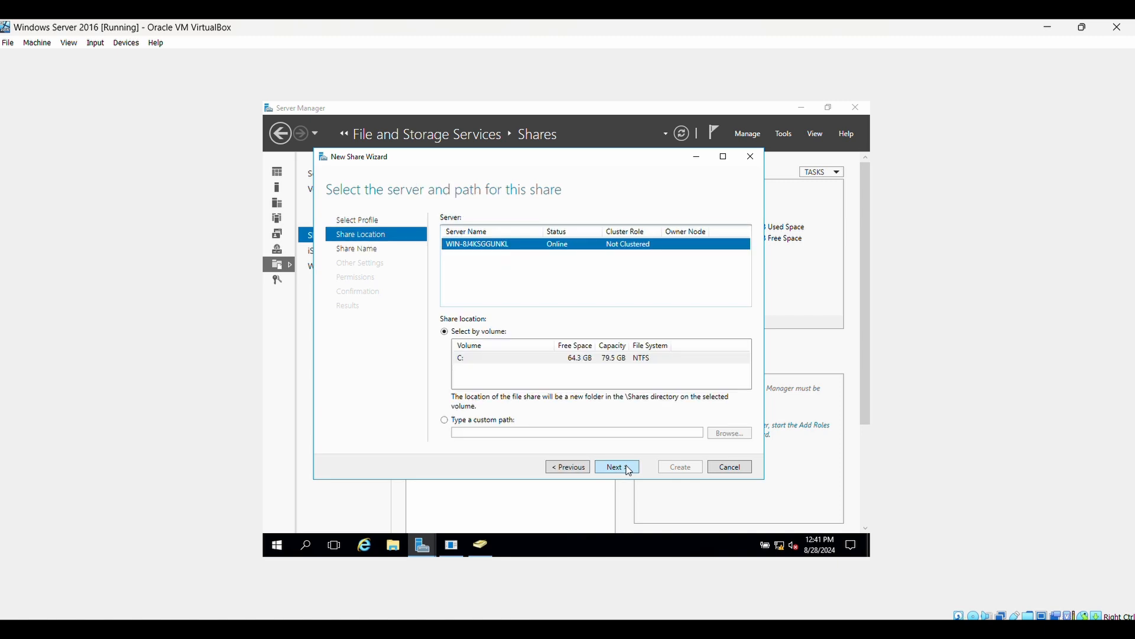
left_click(628, 470)
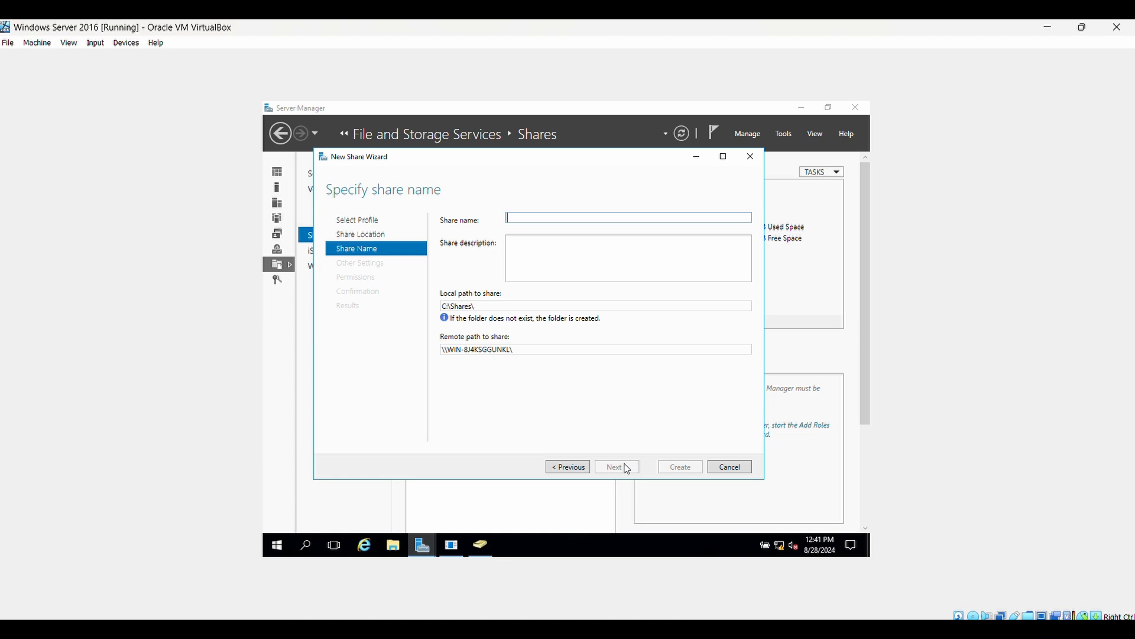
type("Tech")
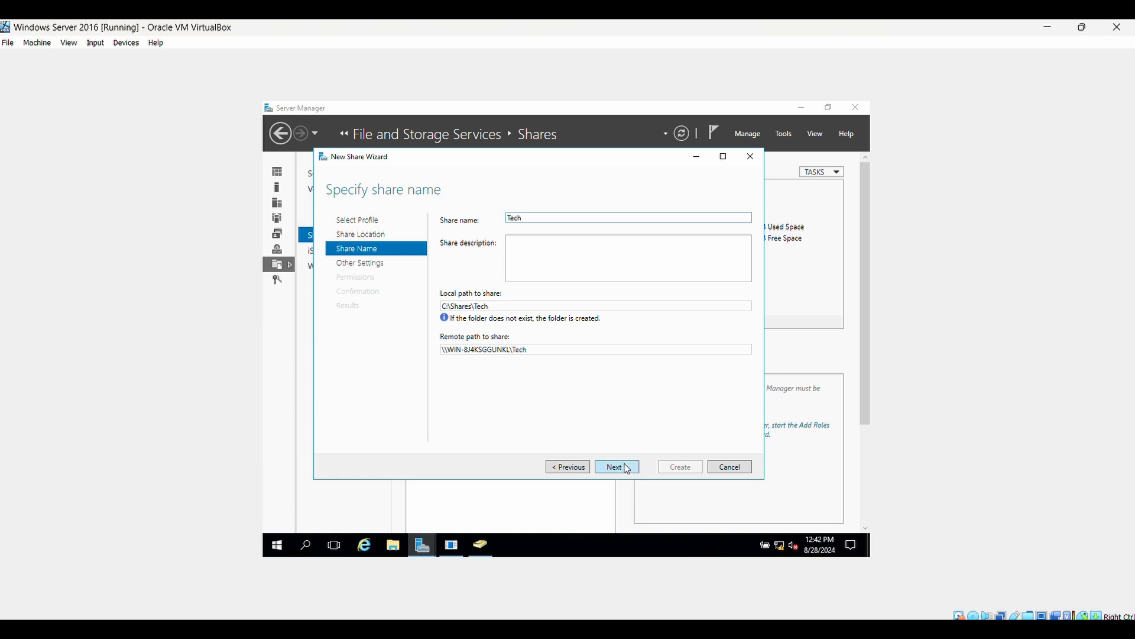
left_click(629, 468)
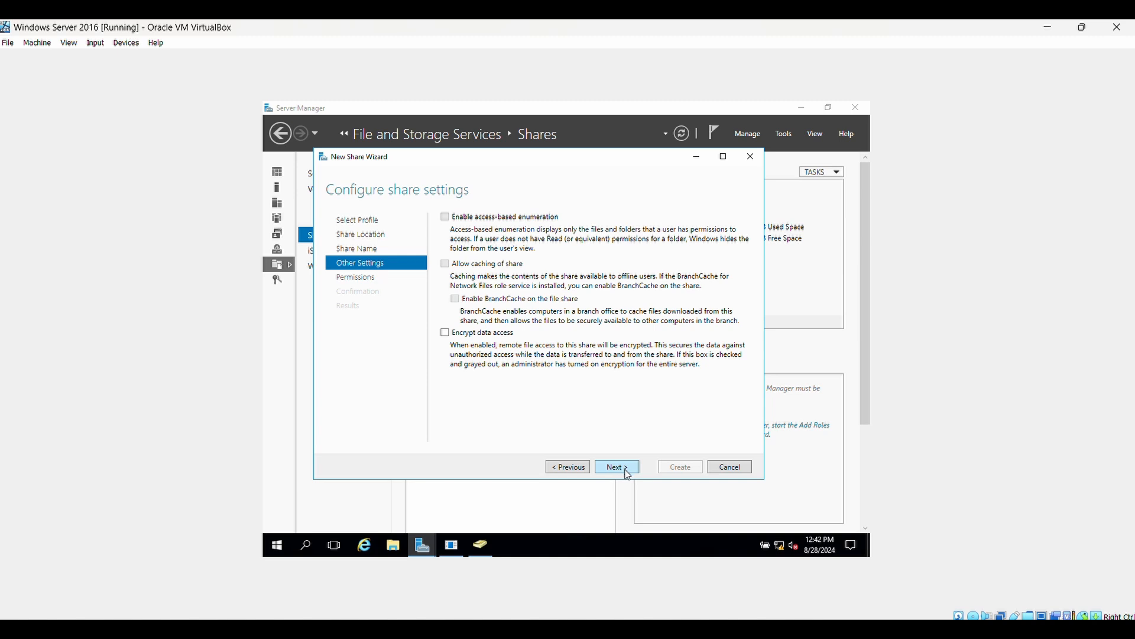
left_click(628, 474)
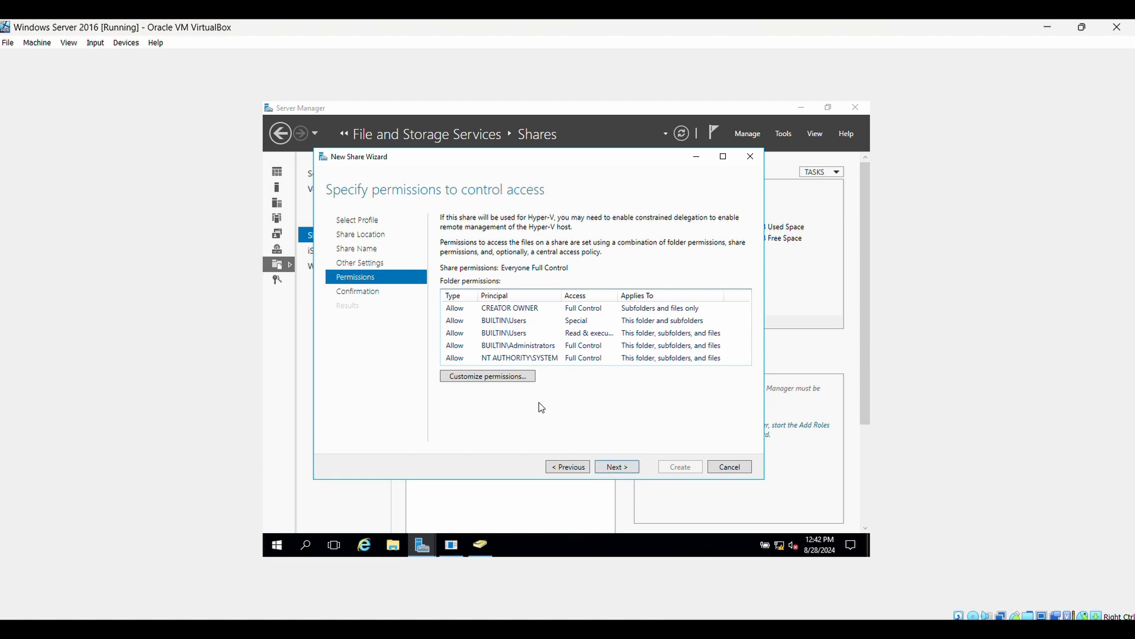
left_click(495, 376)
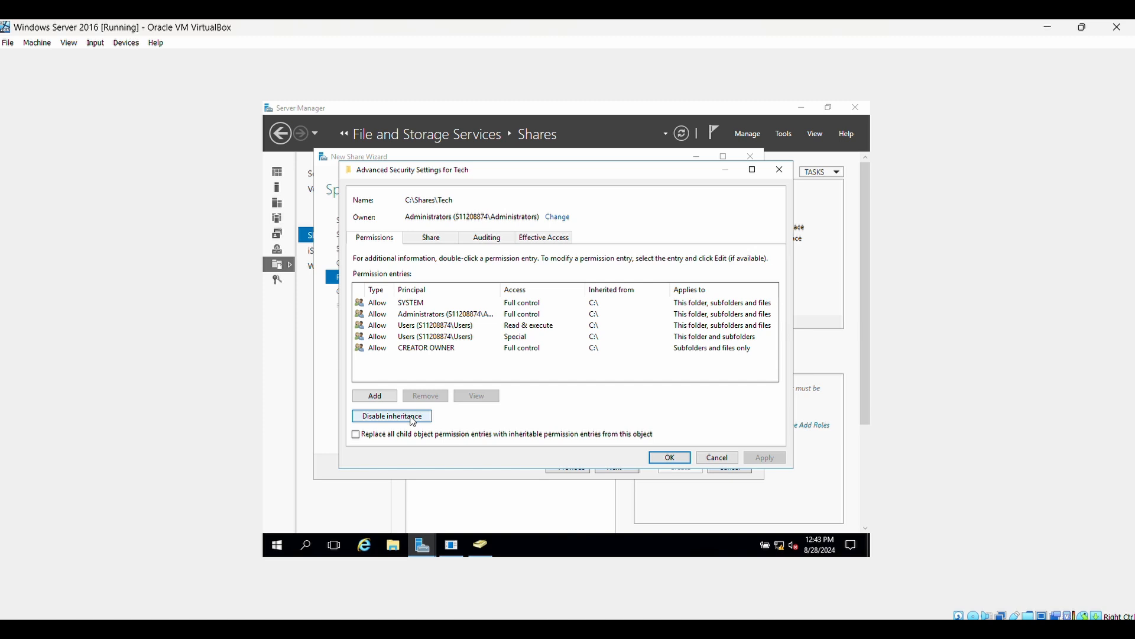
Step: Disable inheritance on C:\Shares\Tech, converting the inherited entries into explicit permissions
left_click(392, 417)
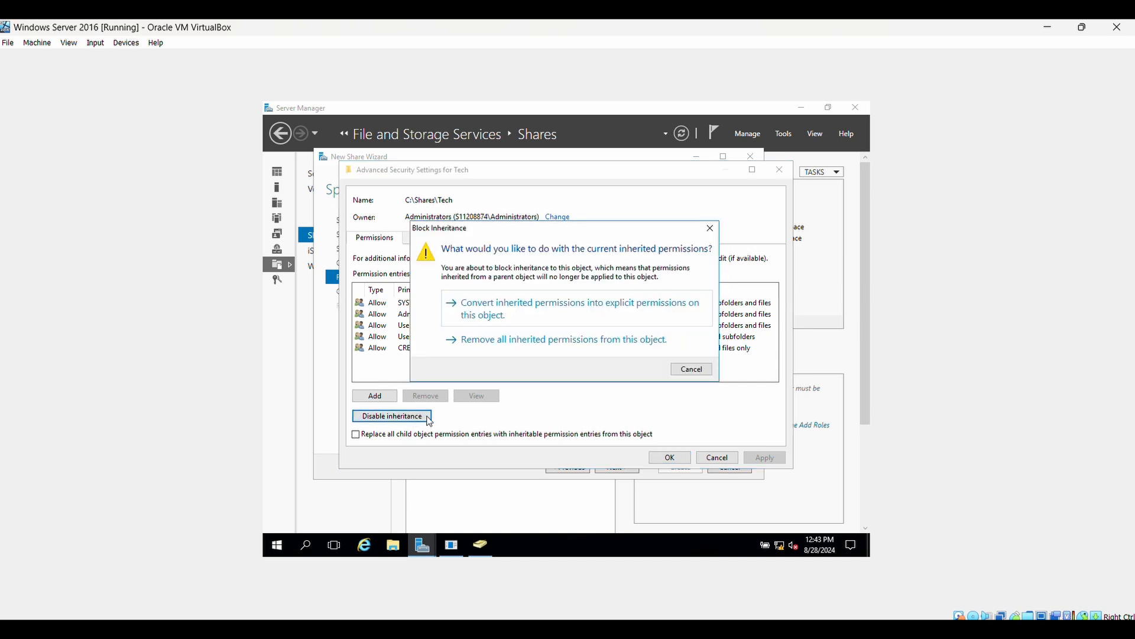
left_click(598, 321)
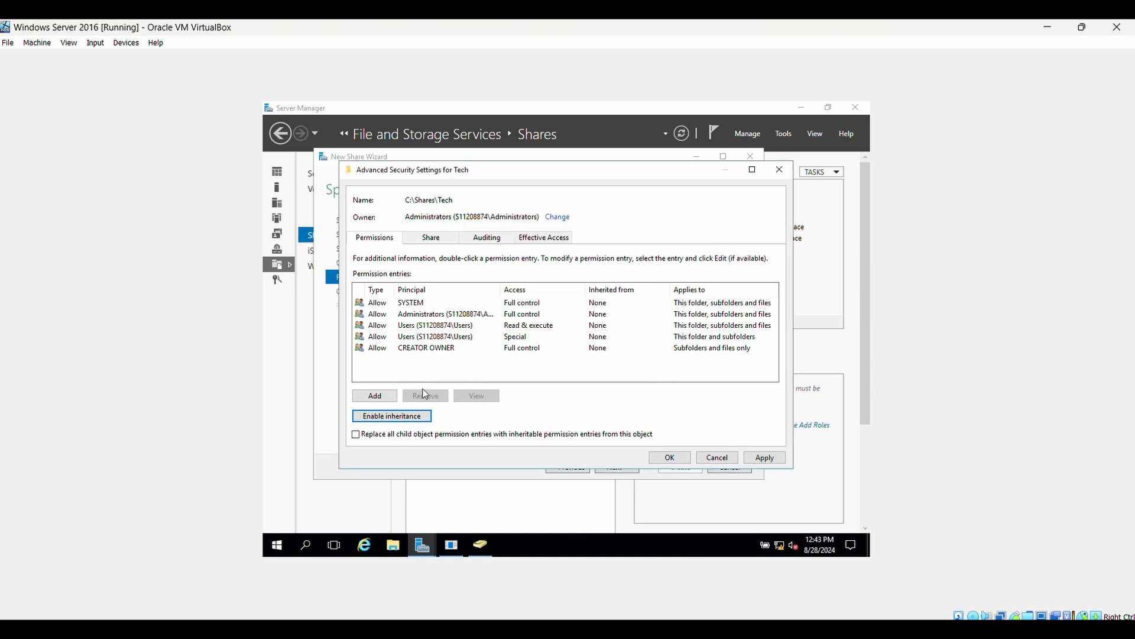
Step: Add an Allow Full control entry for TechGroup covering this folder, subfolders and files
left_click(392, 398)
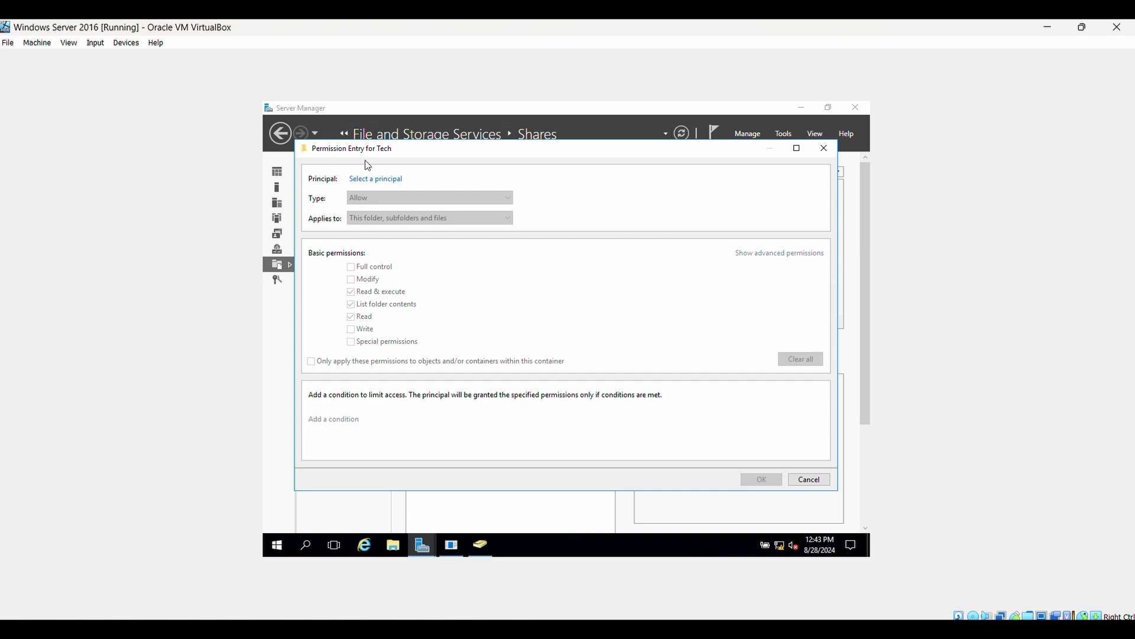
left_click(374, 180)
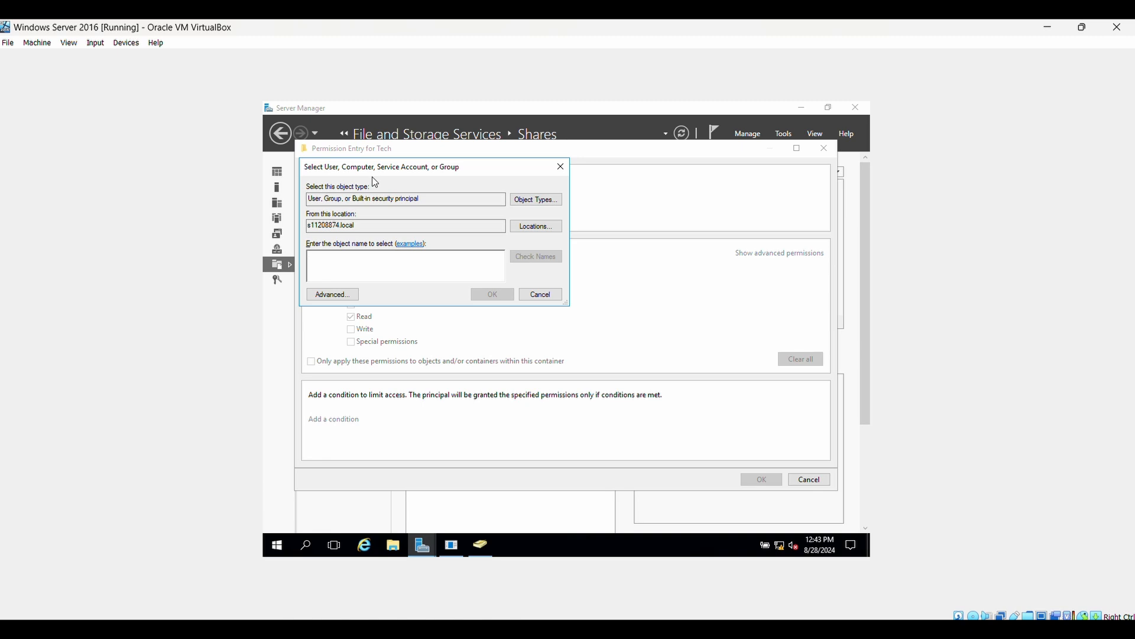
type("tech")
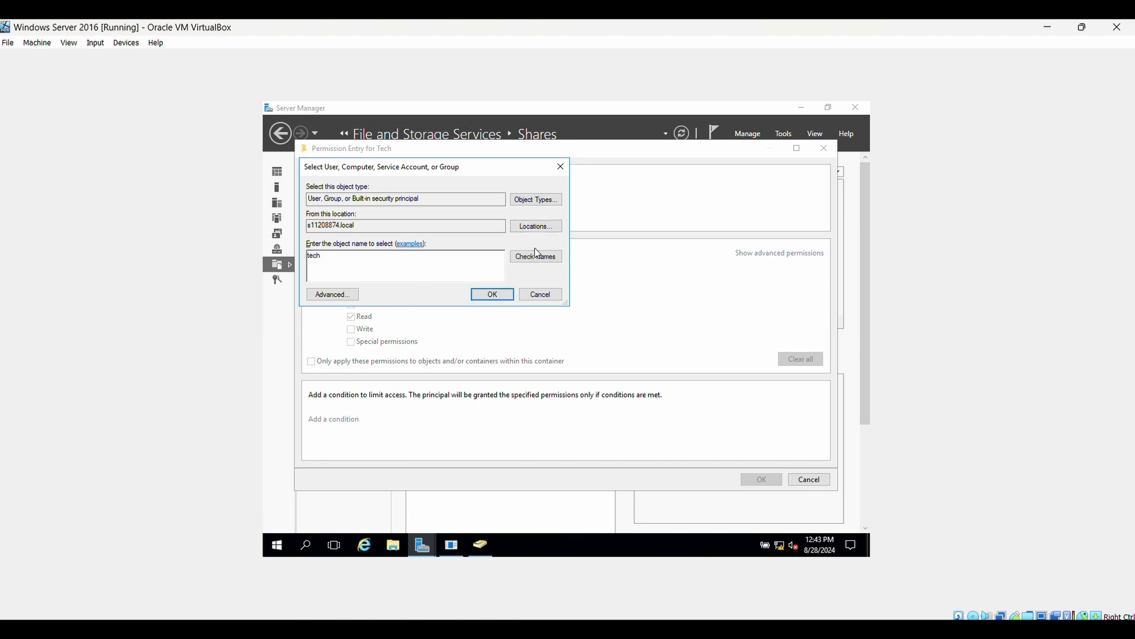
left_click(536, 256)
left_click(497, 299)
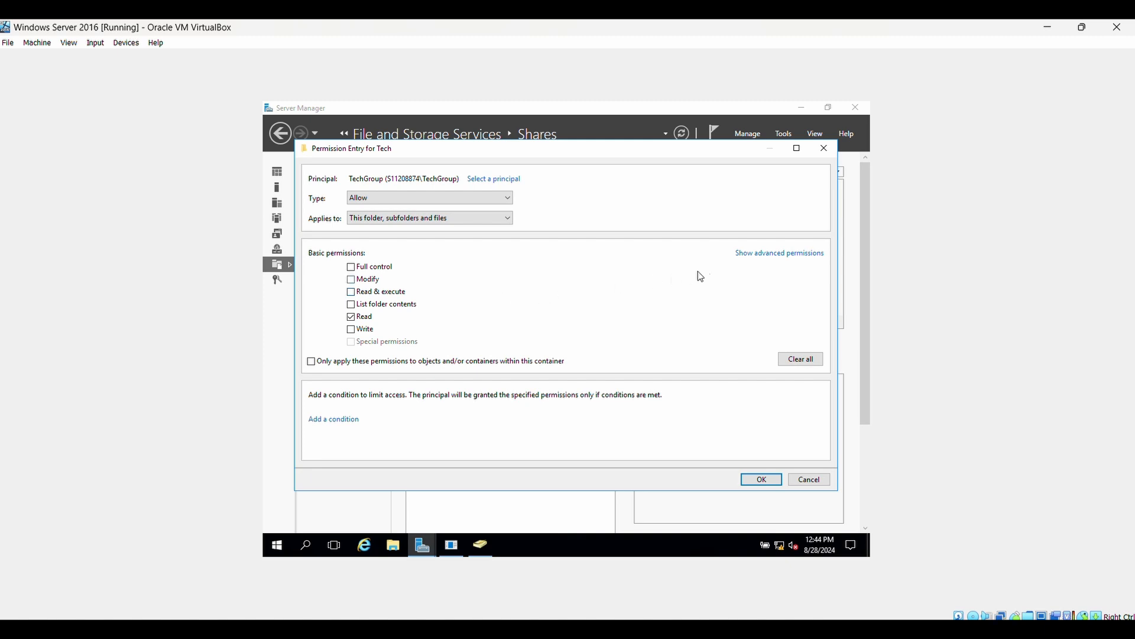
left_click(759, 255)
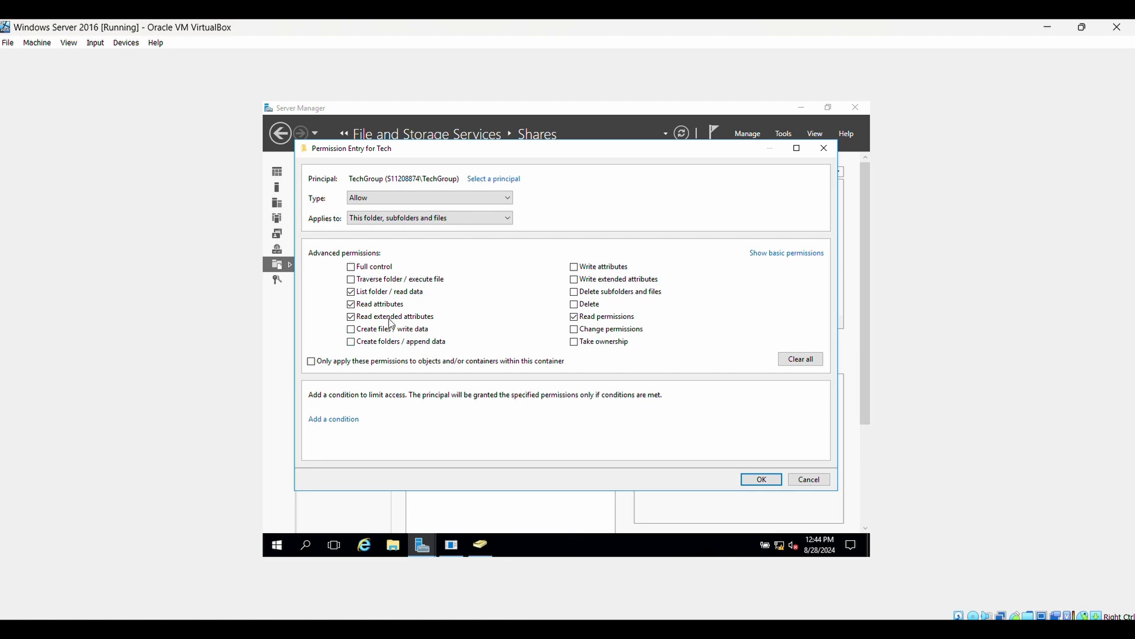
left_click(353, 270)
left_click(507, 216)
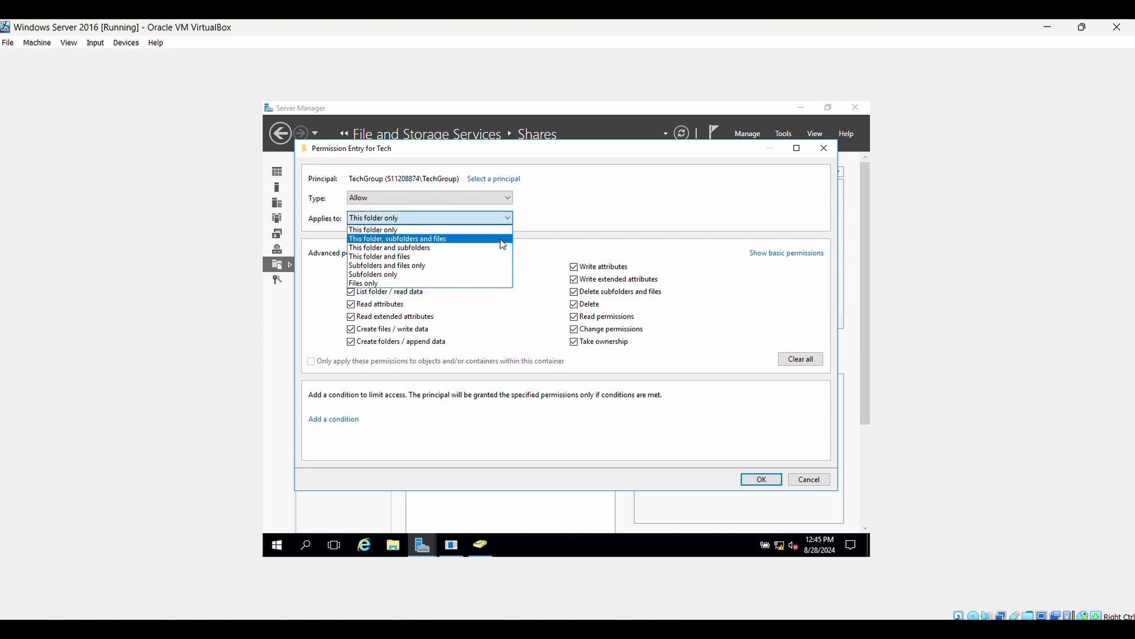
left_click(500, 239)
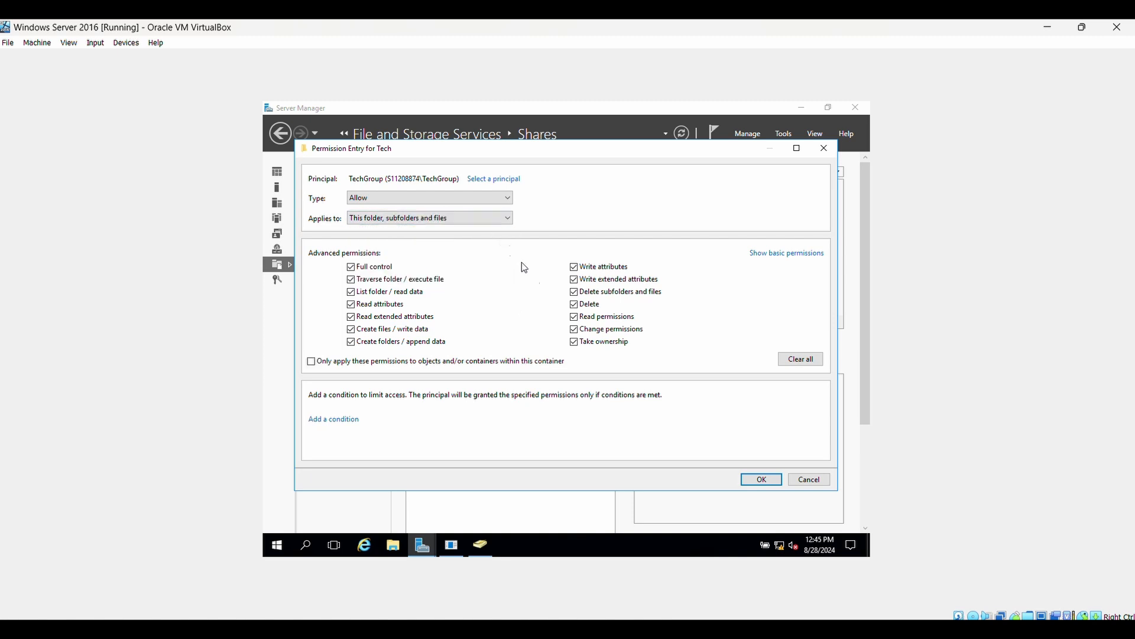
left_click(763, 480)
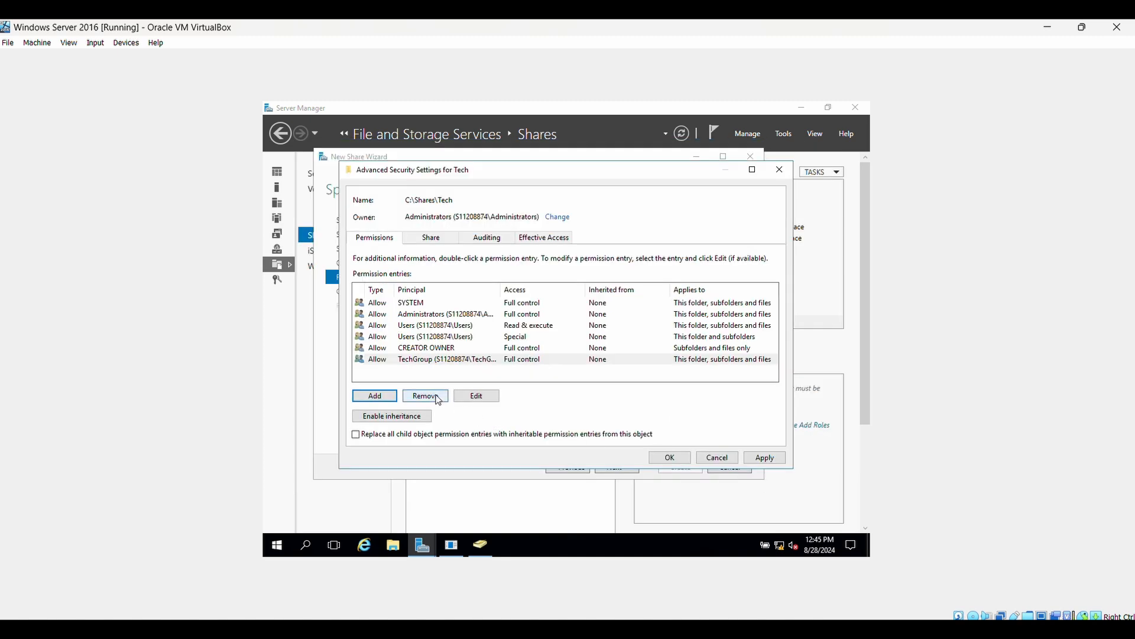
Step: Remove the CREATOR OWNER, both Users and SYSTEM entries, leaving Administrators and TechGroup, and apply
left_click(429, 351)
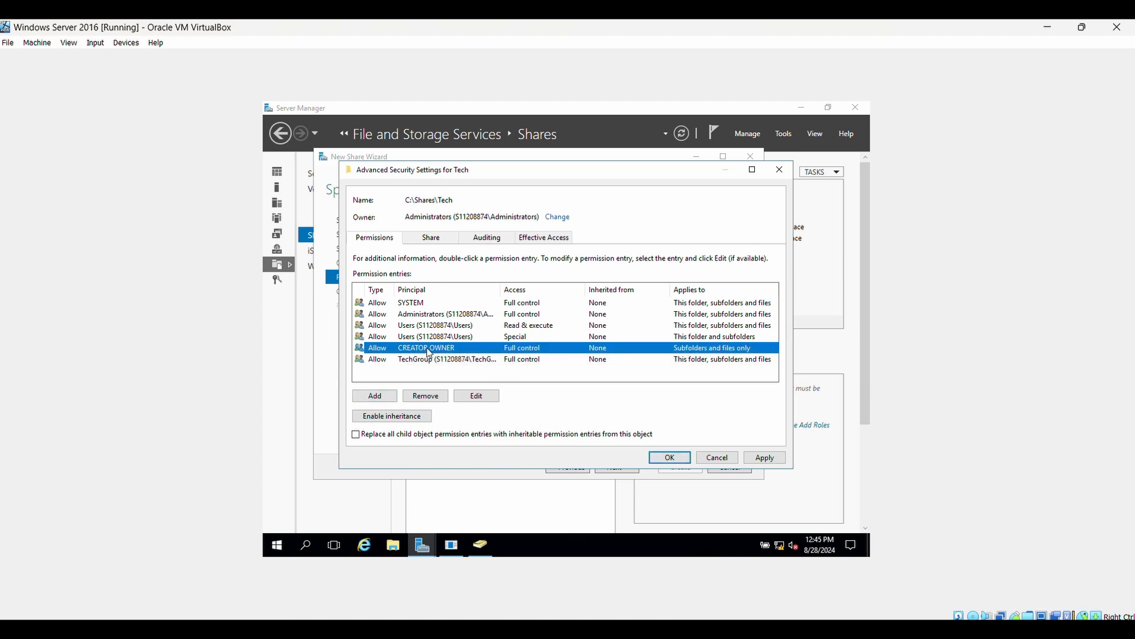
left_click(435, 399)
left_click(433, 400)
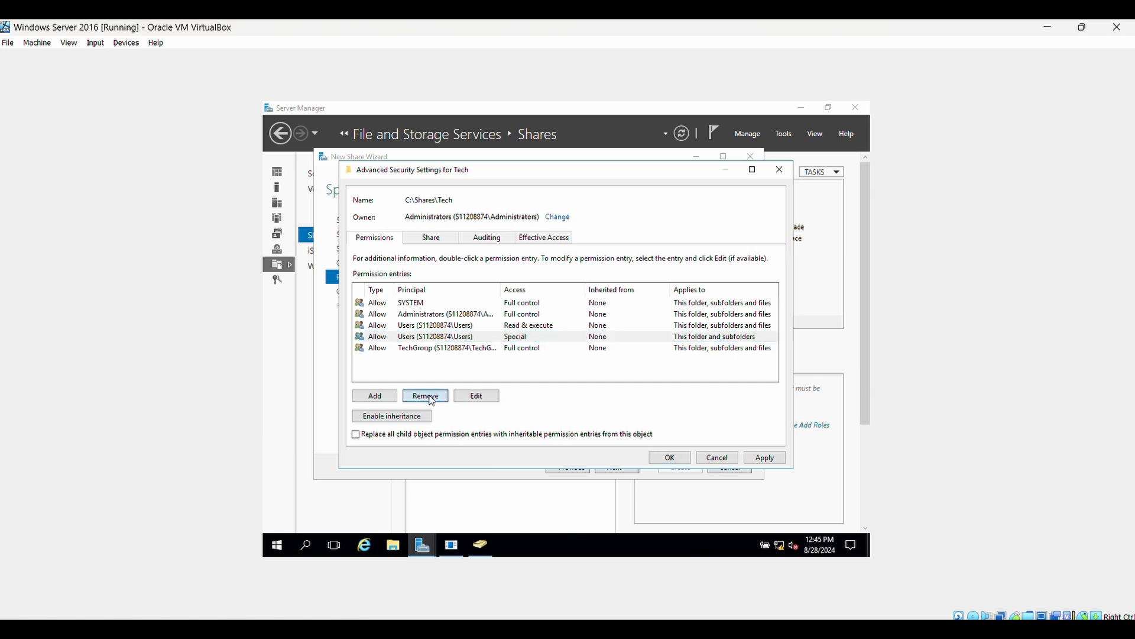
left_click(441, 327)
left_click(434, 397)
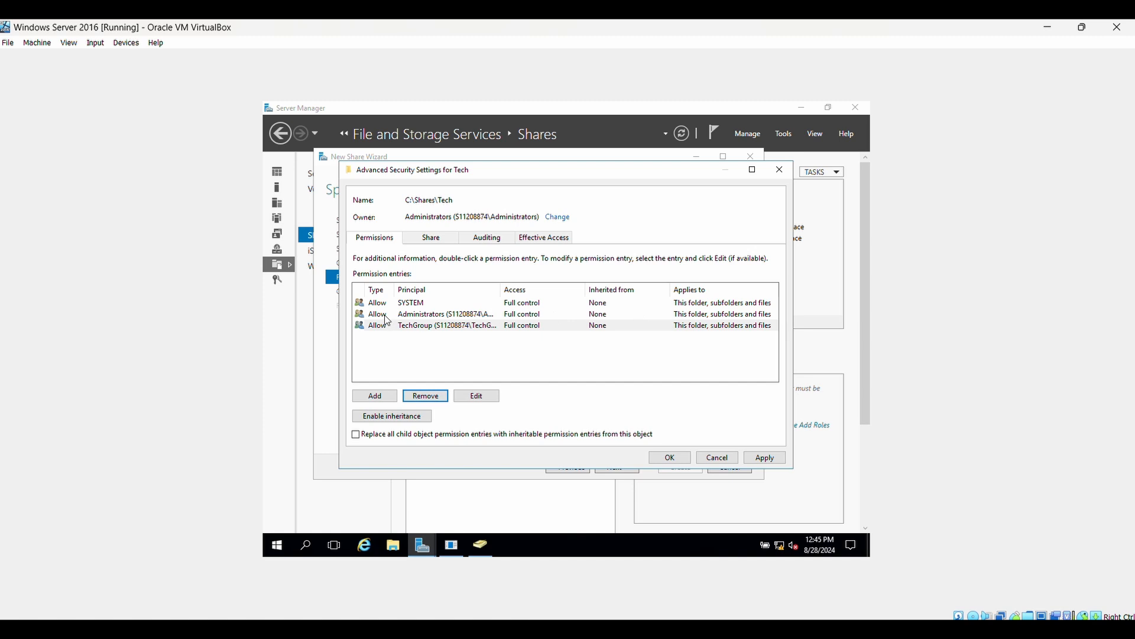
left_click(417, 316)
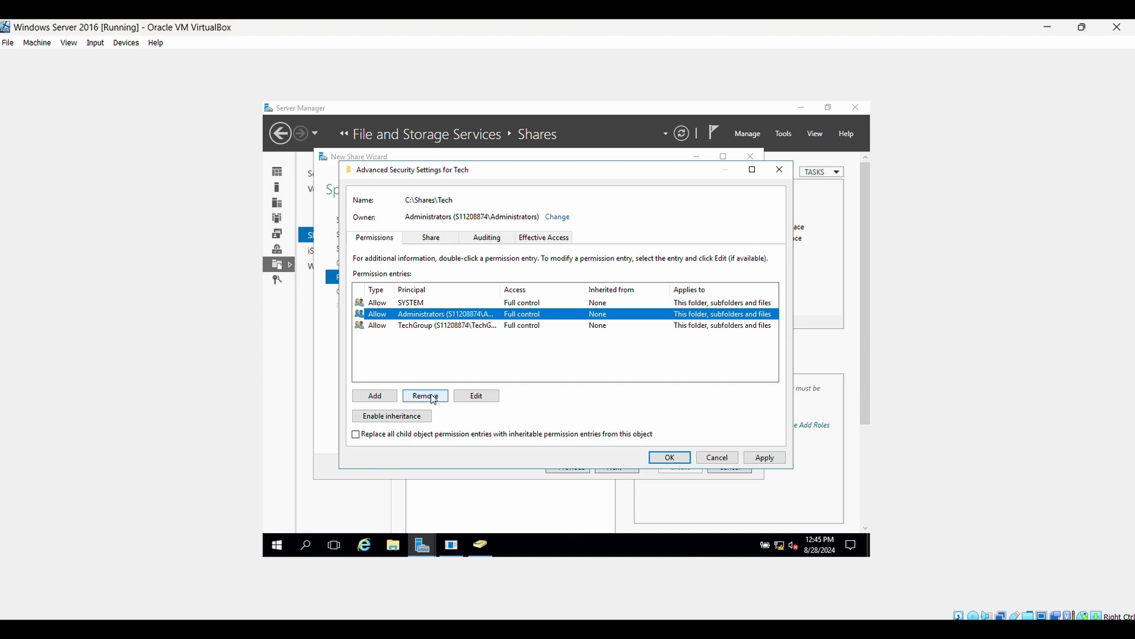
left_click(417, 304)
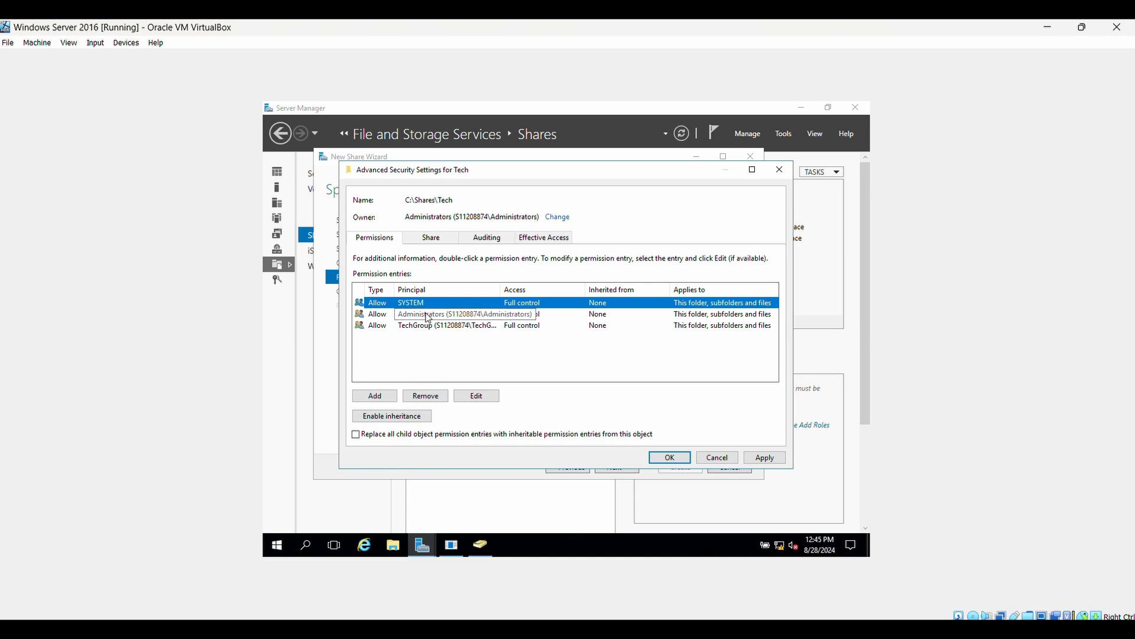
left_click(443, 400)
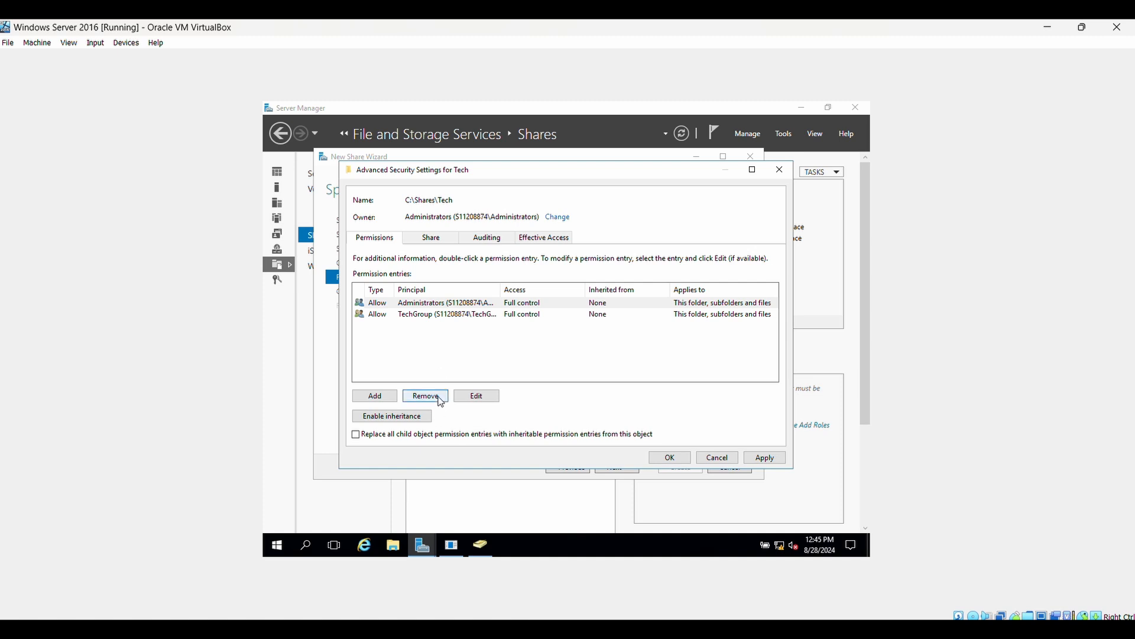
left_click(765, 458)
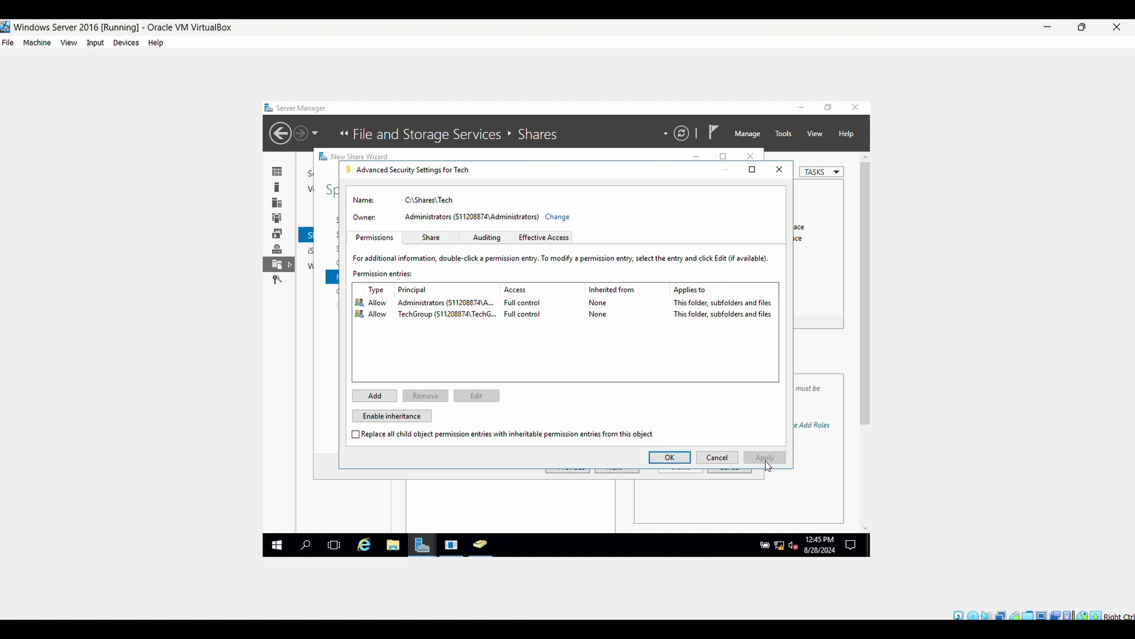
left_click(666, 459)
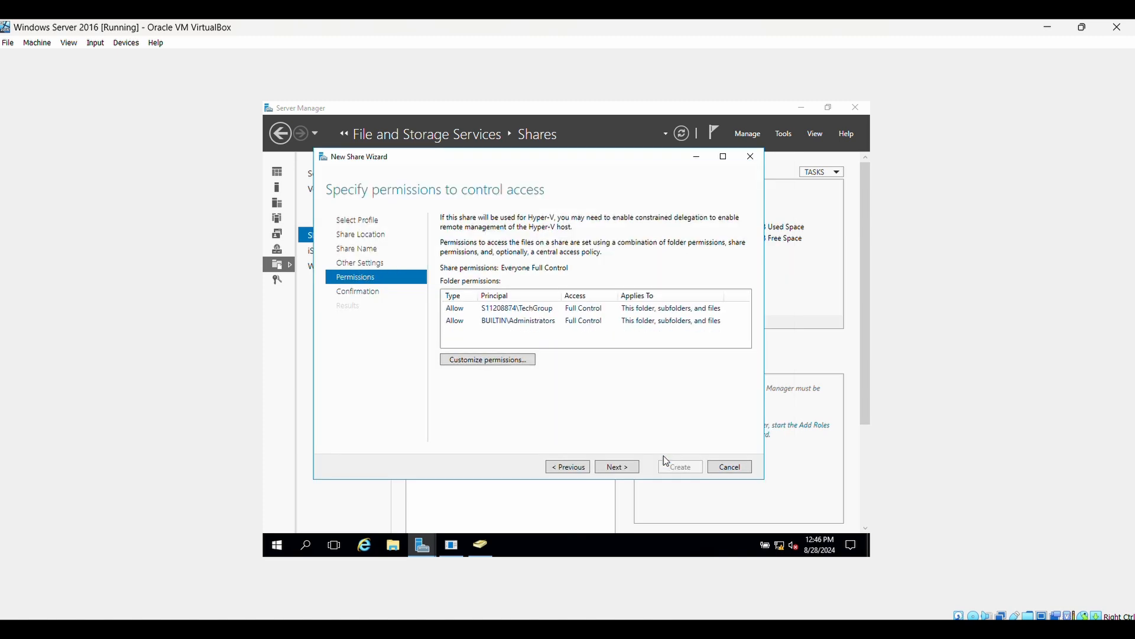
Step: Confirm and create the Tech share, then close the wizard's results page
left_click(621, 473)
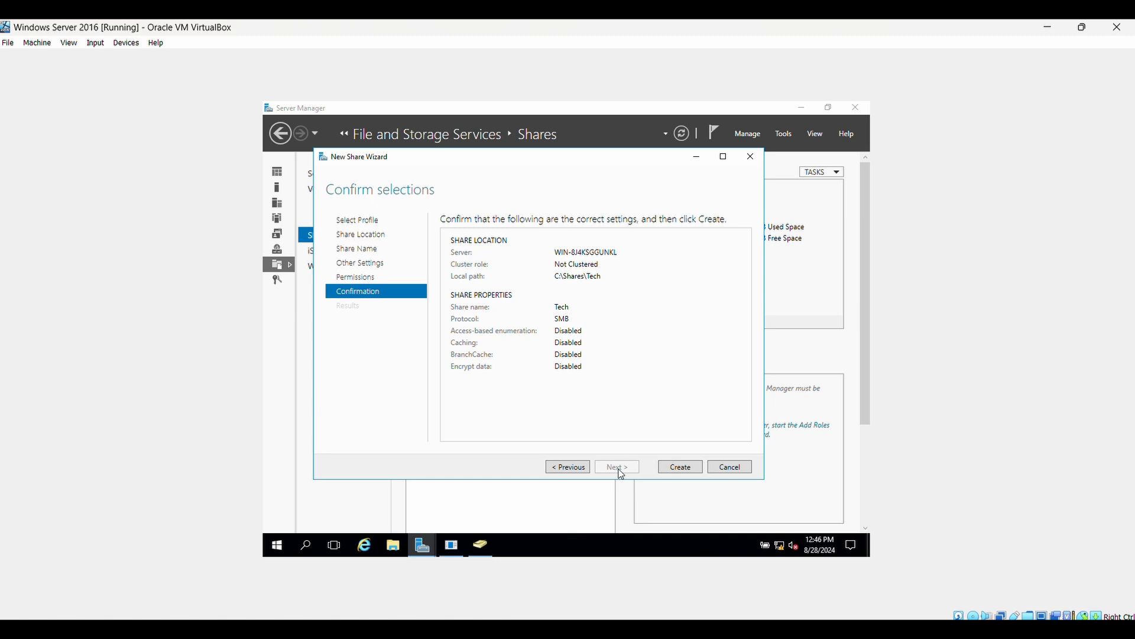
left_click(680, 465)
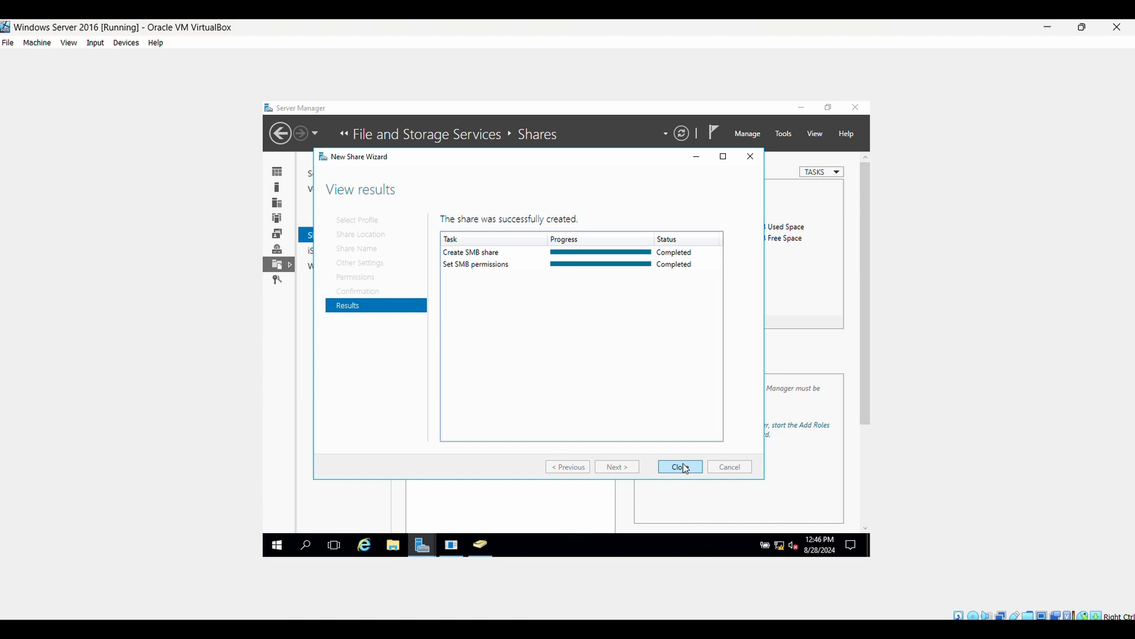
left_click(683, 464)
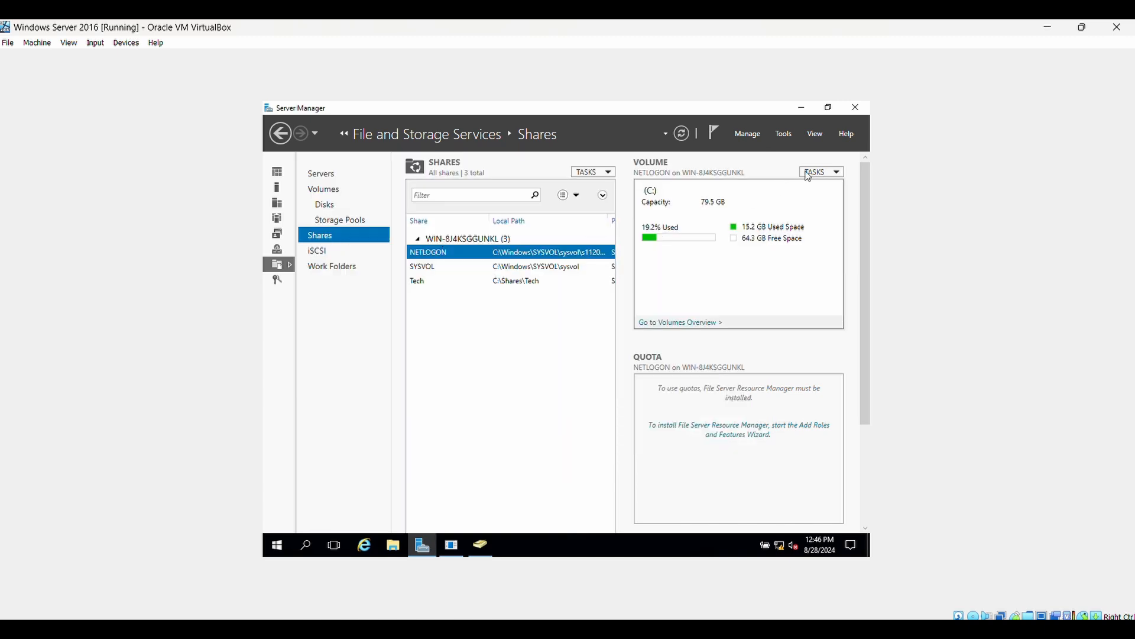
Step: Start a new SMB Share - Applications share named Common on C: with default share settings
left_click(837, 172)
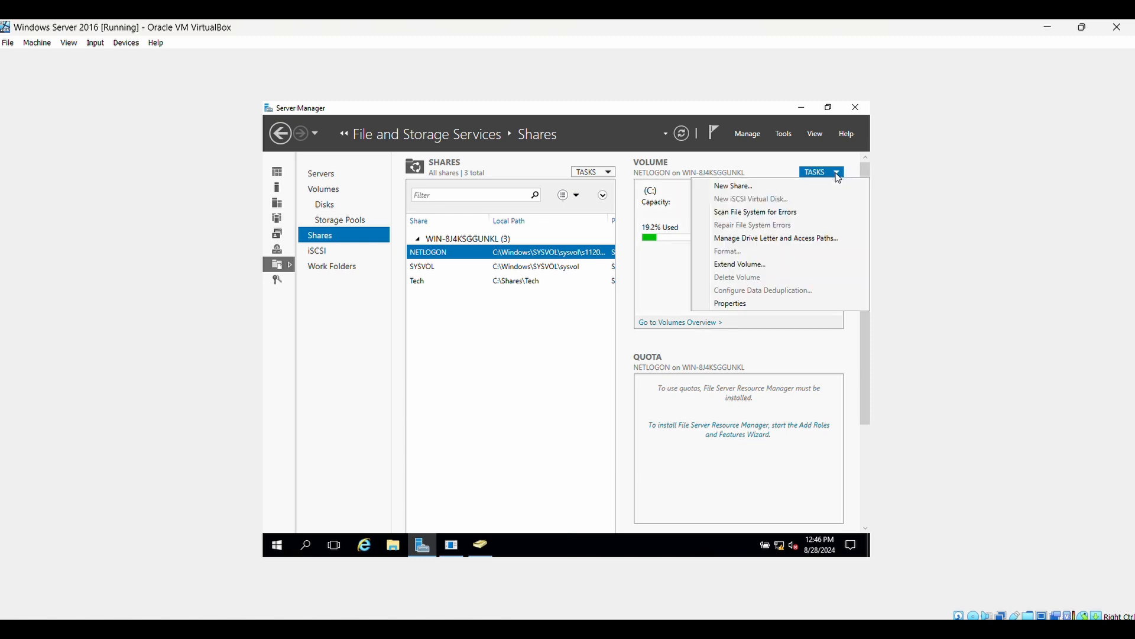
left_click(741, 191)
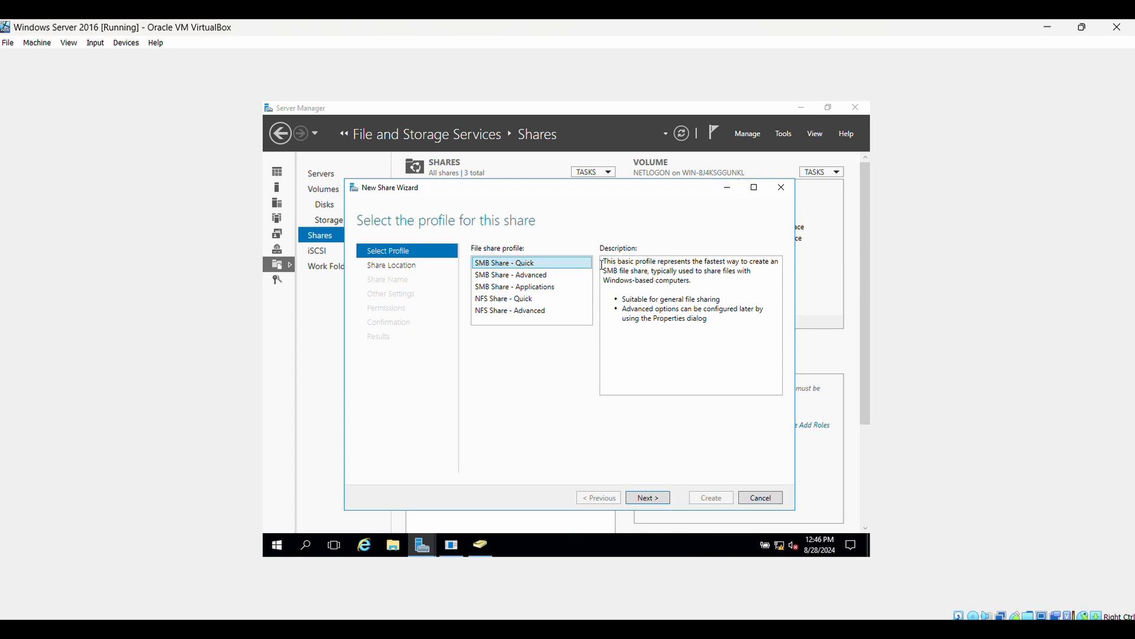
left_click(561, 292)
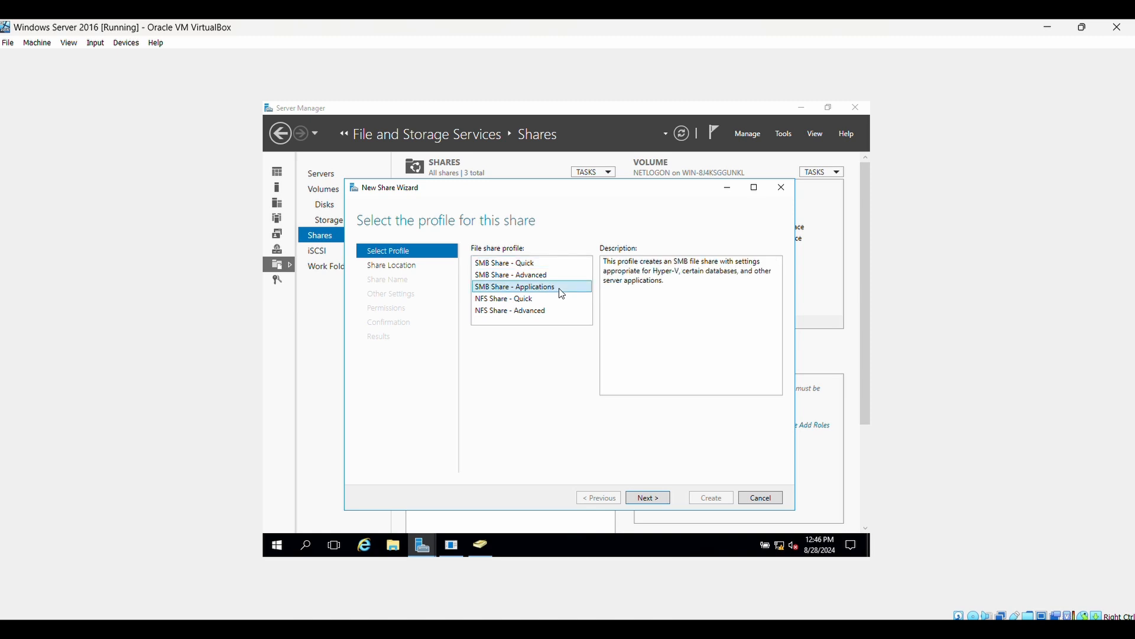
left_click(646, 499)
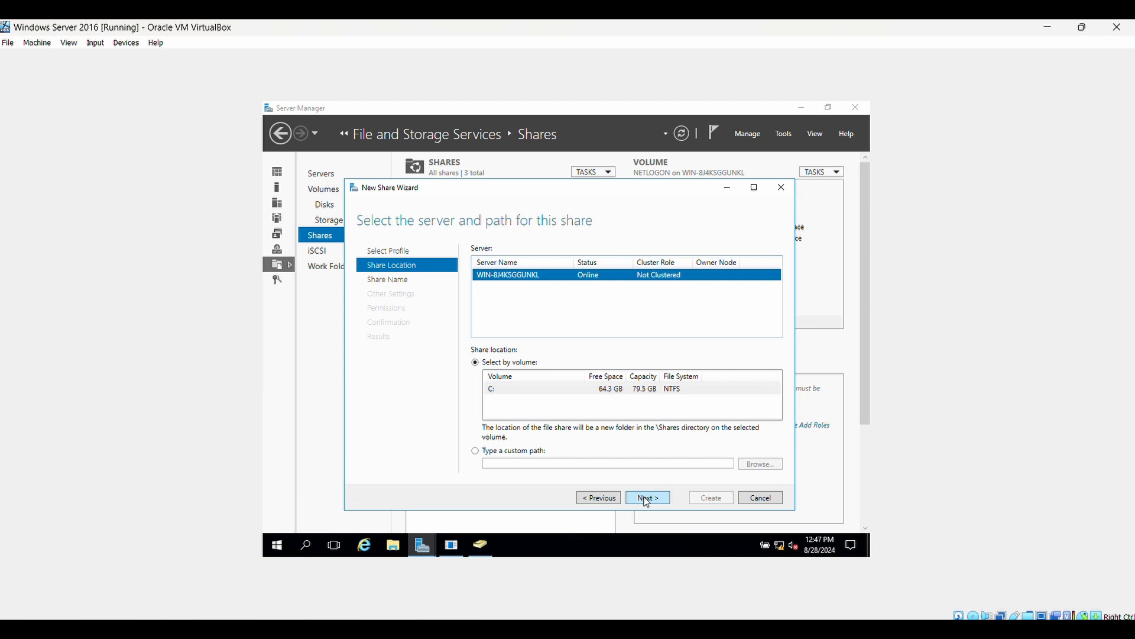
left_click(647, 499)
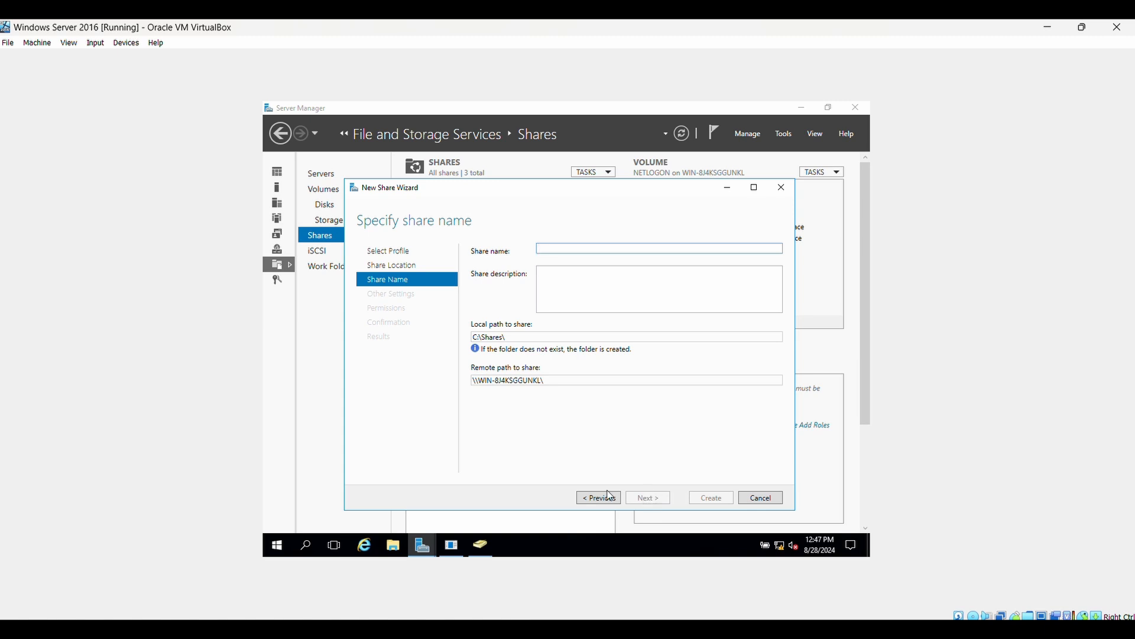
type("C")
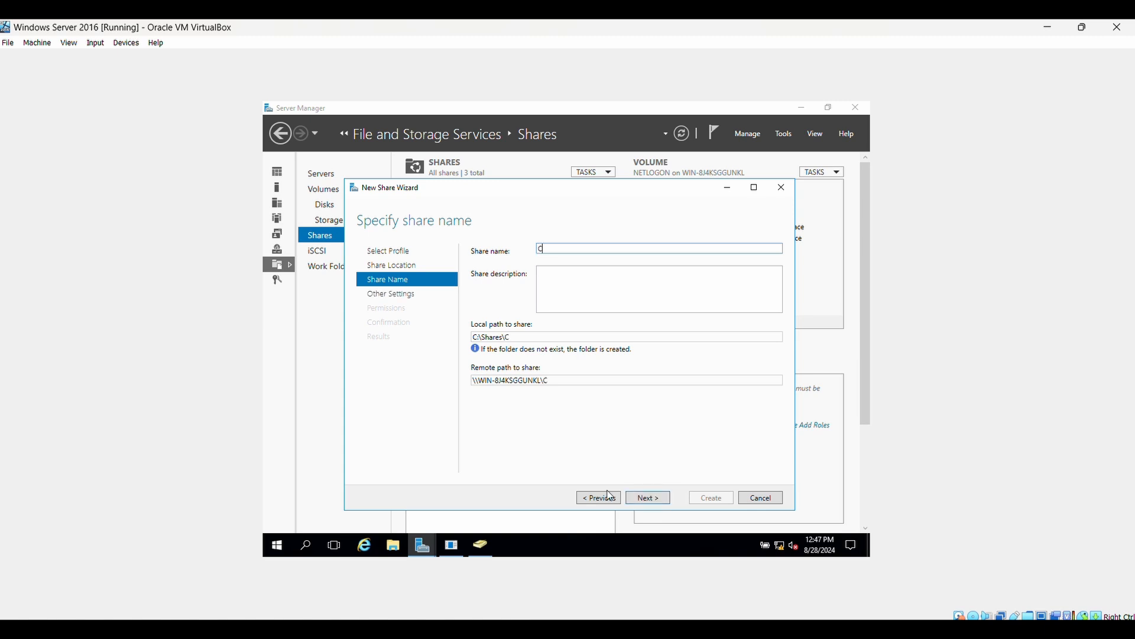
type("ommon")
left_click(648, 498)
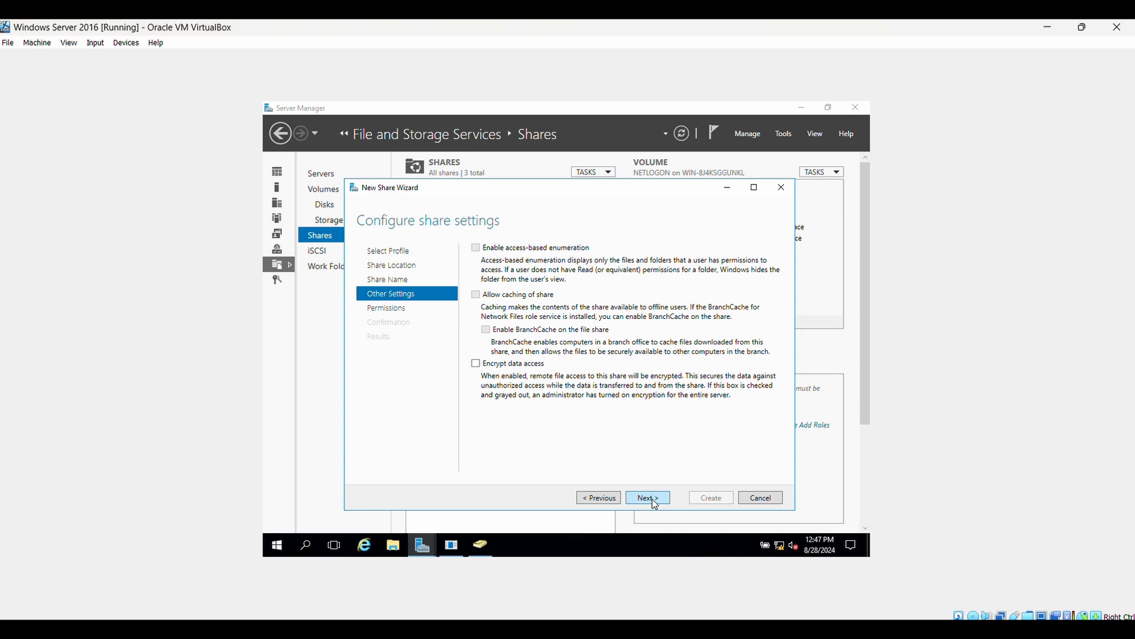
left_click(655, 504)
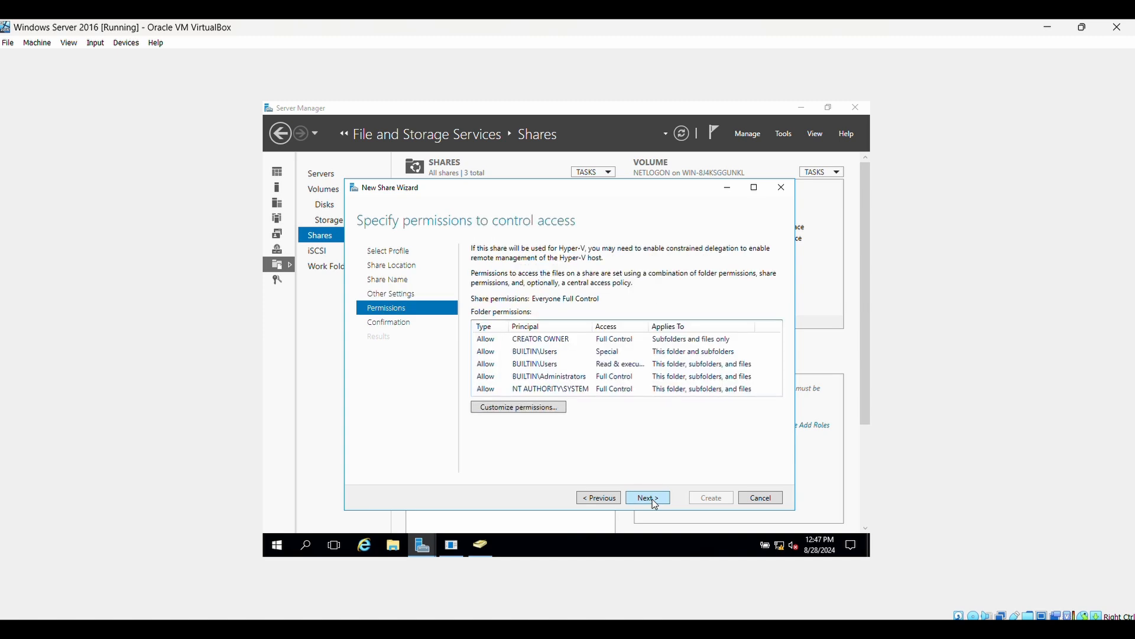
Step: Disable inheritance on C:\Shares\Common, converting inherited entries to explicit ones, and apply
left_click(551, 411)
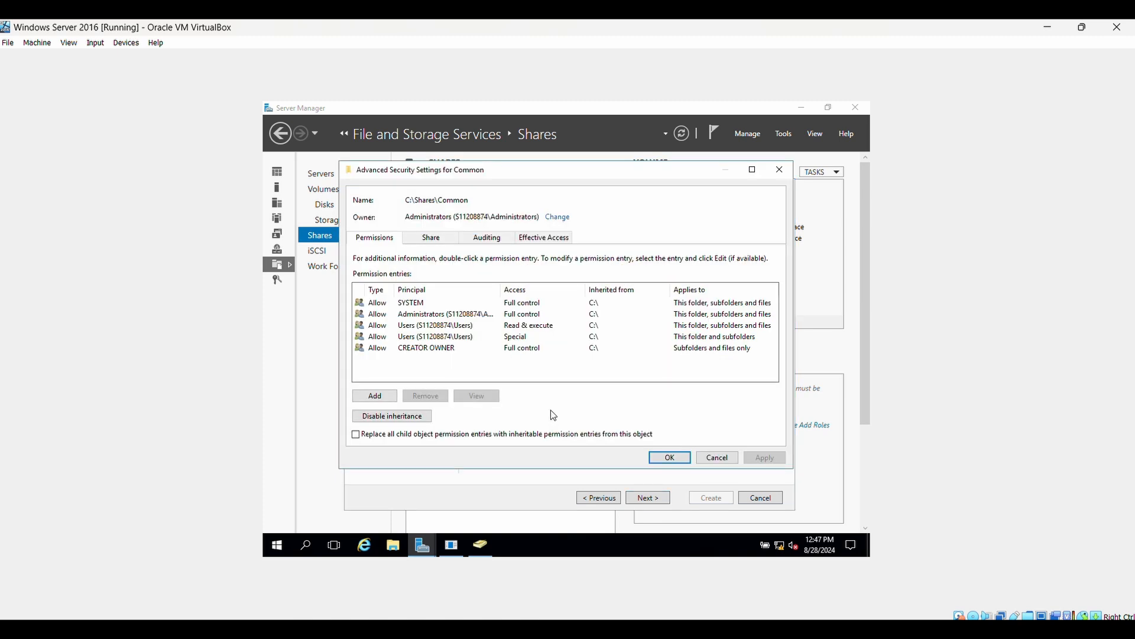
left_click(420, 417)
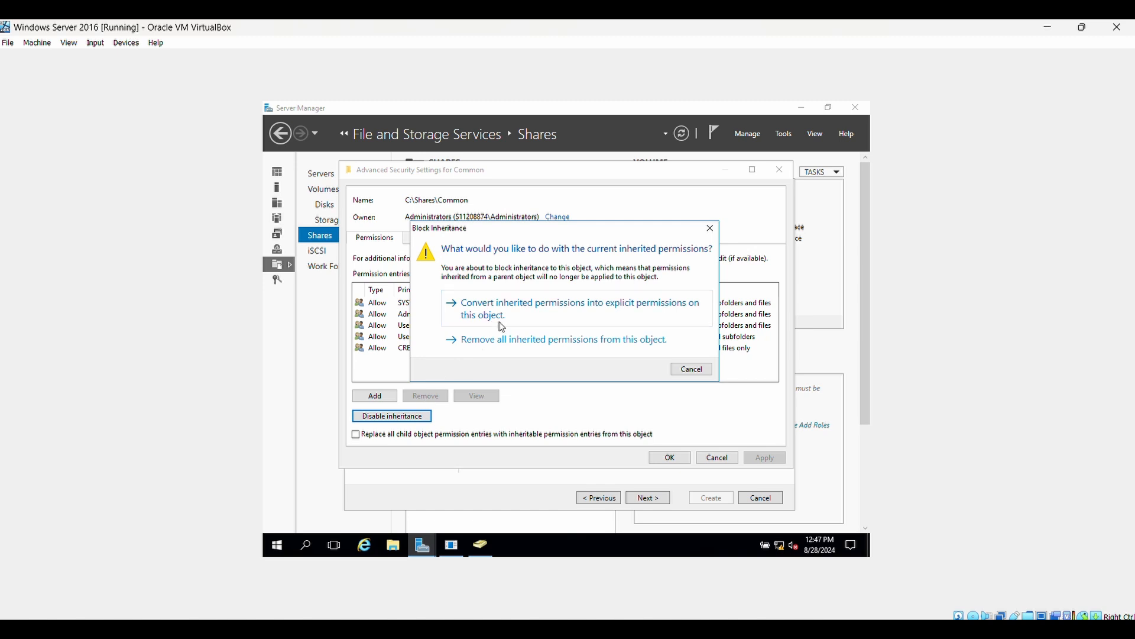
left_click(522, 318)
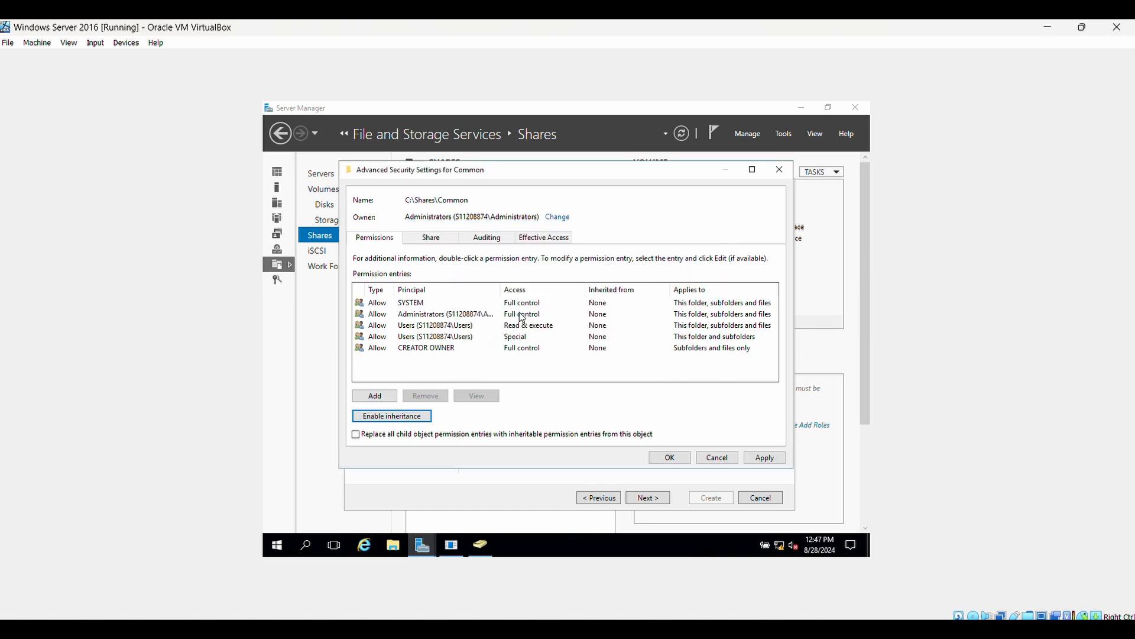
left_click(765, 458)
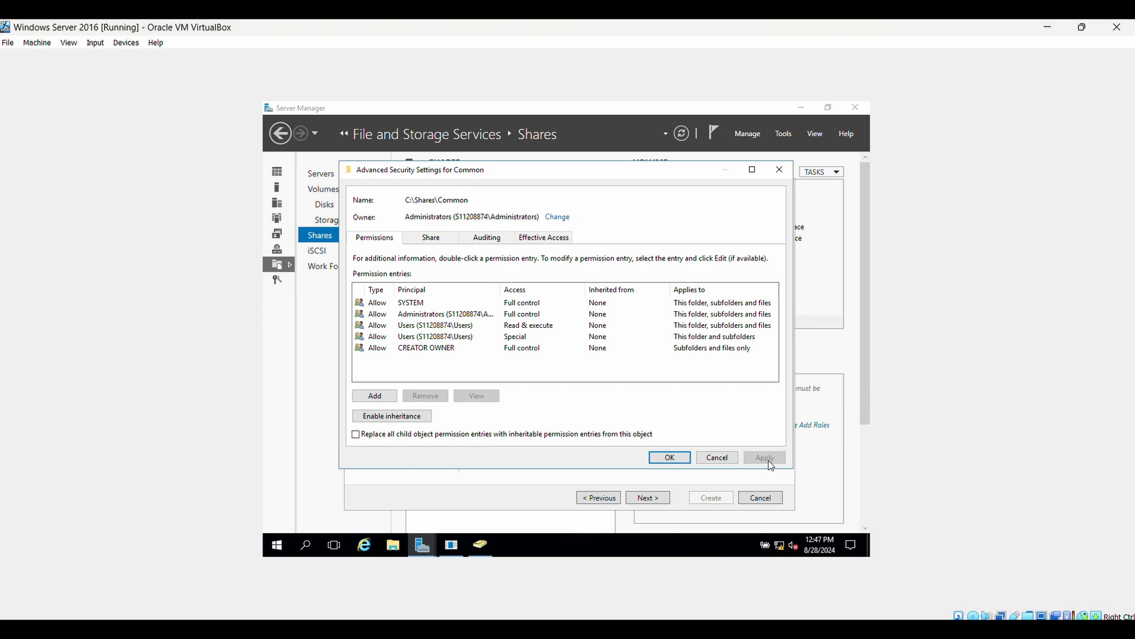
Step: Add an Everyone entry with Full control to the Common folder and apply it
left_click(389, 402)
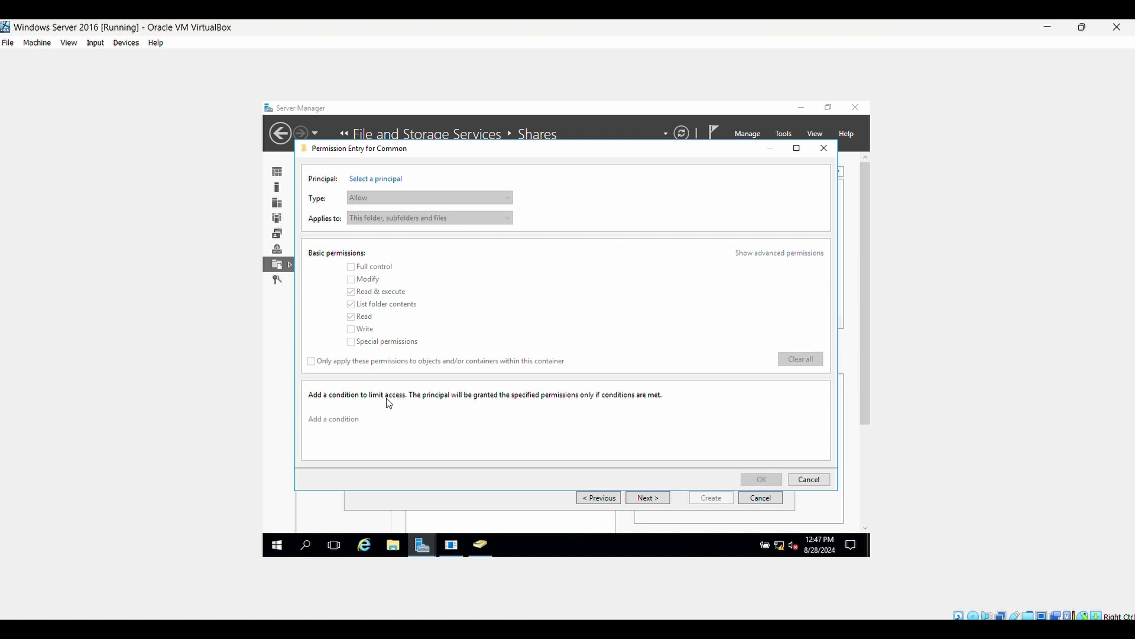
left_click(376, 180)
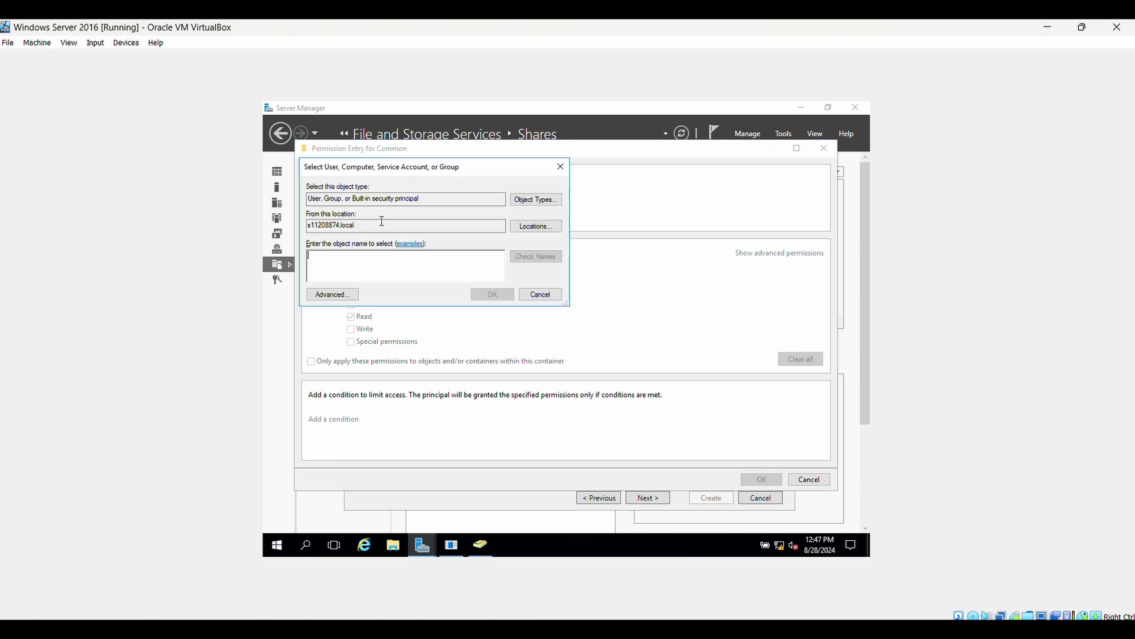
type("E")
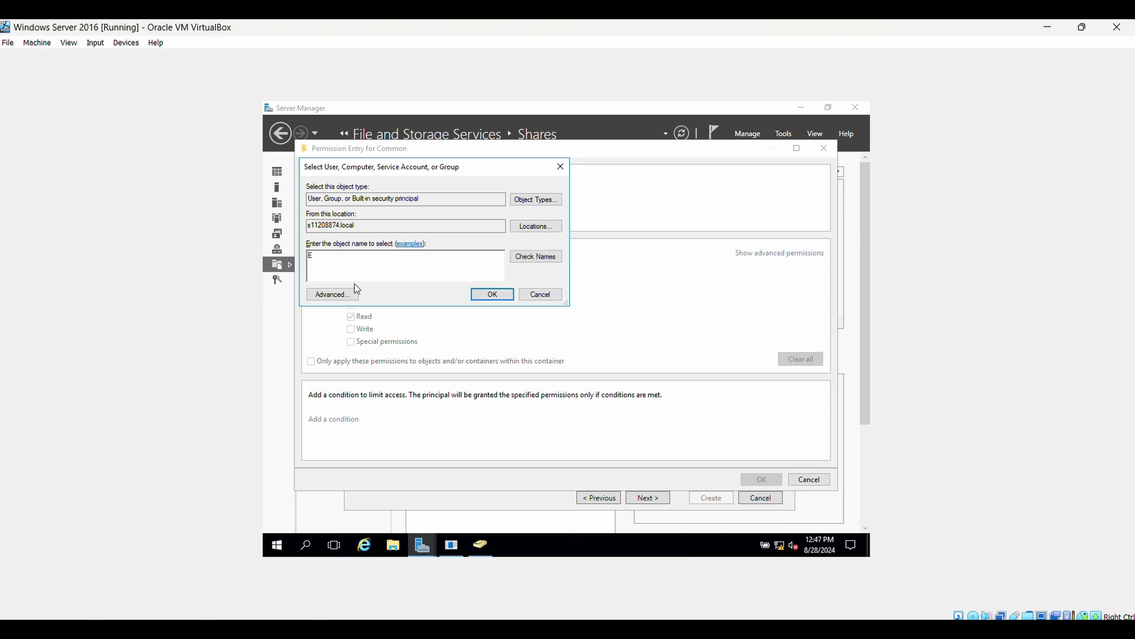
type("very")
left_click(533, 257)
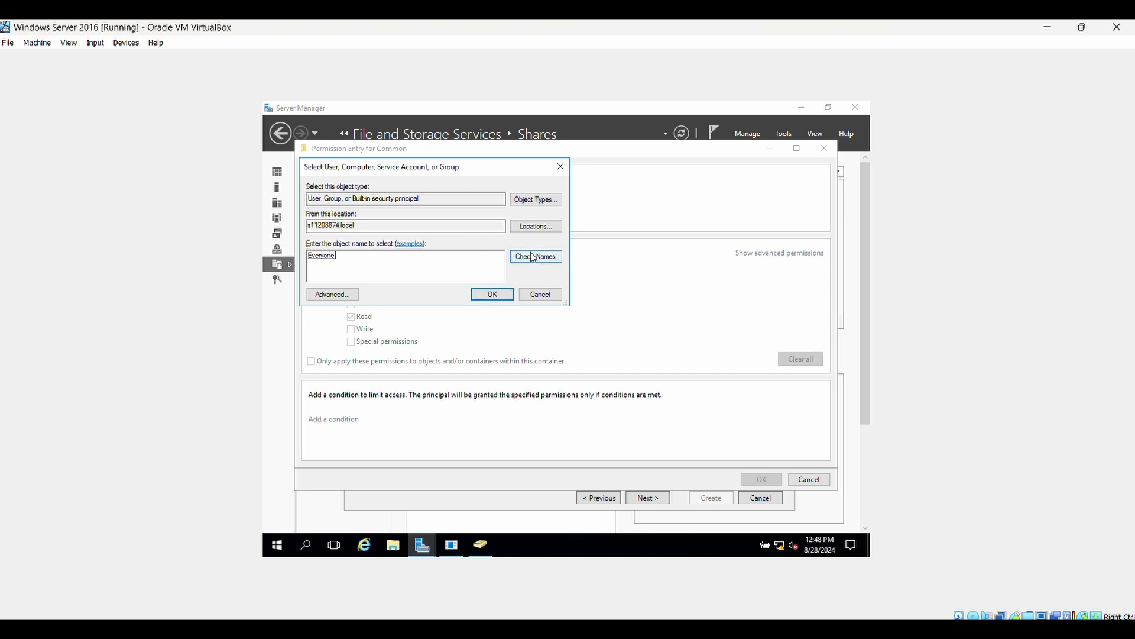
left_click(506, 294)
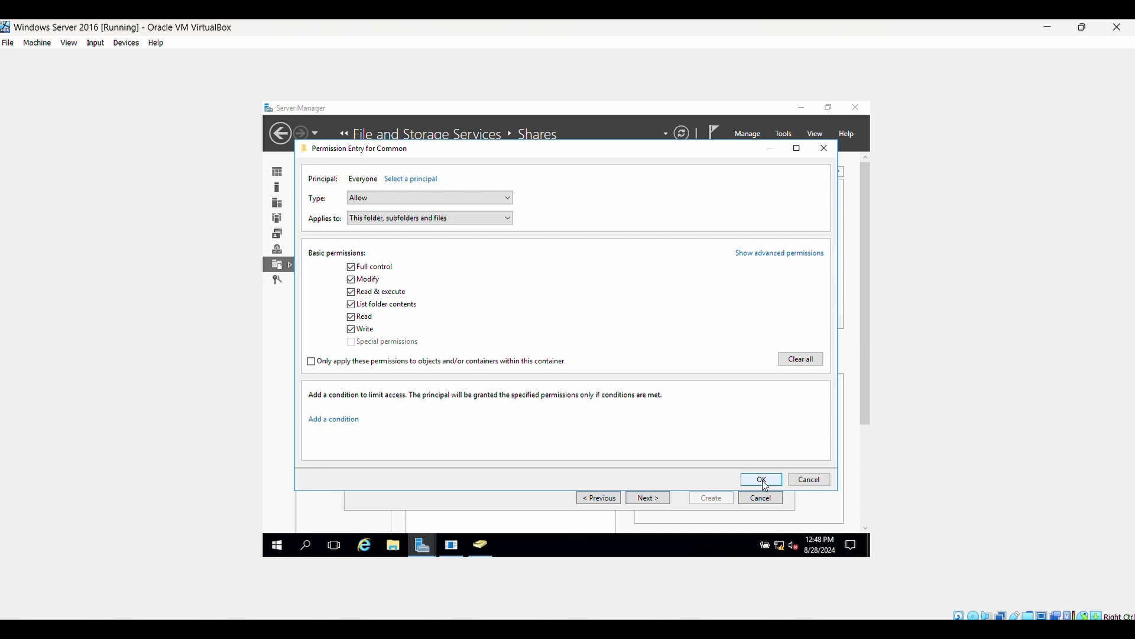
left_click(752, 256)
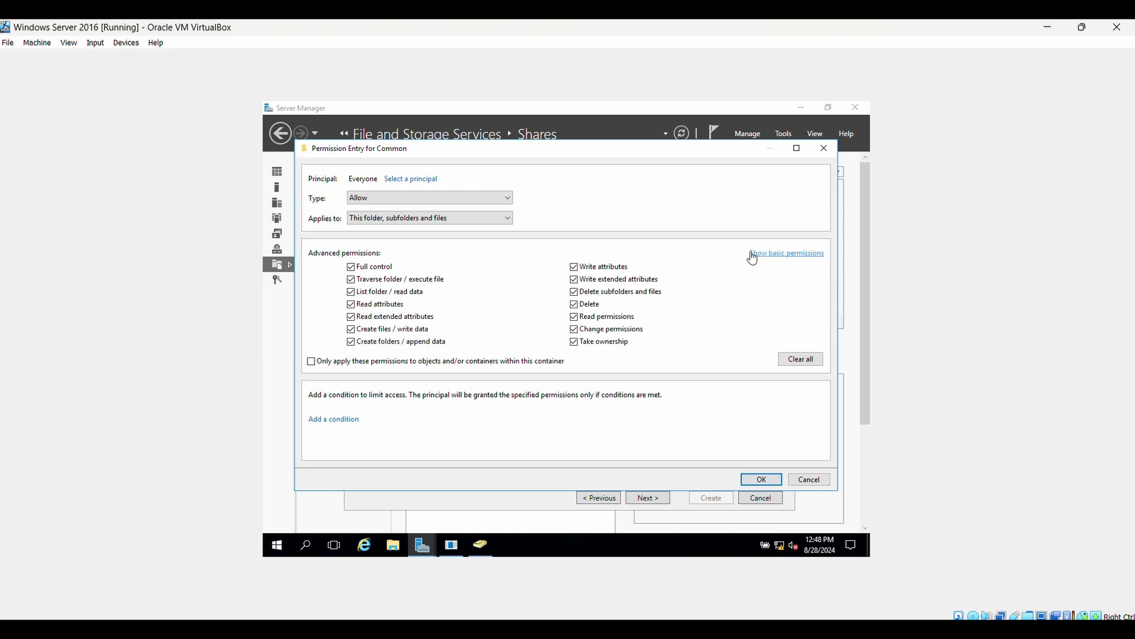
left_click(762, 479)
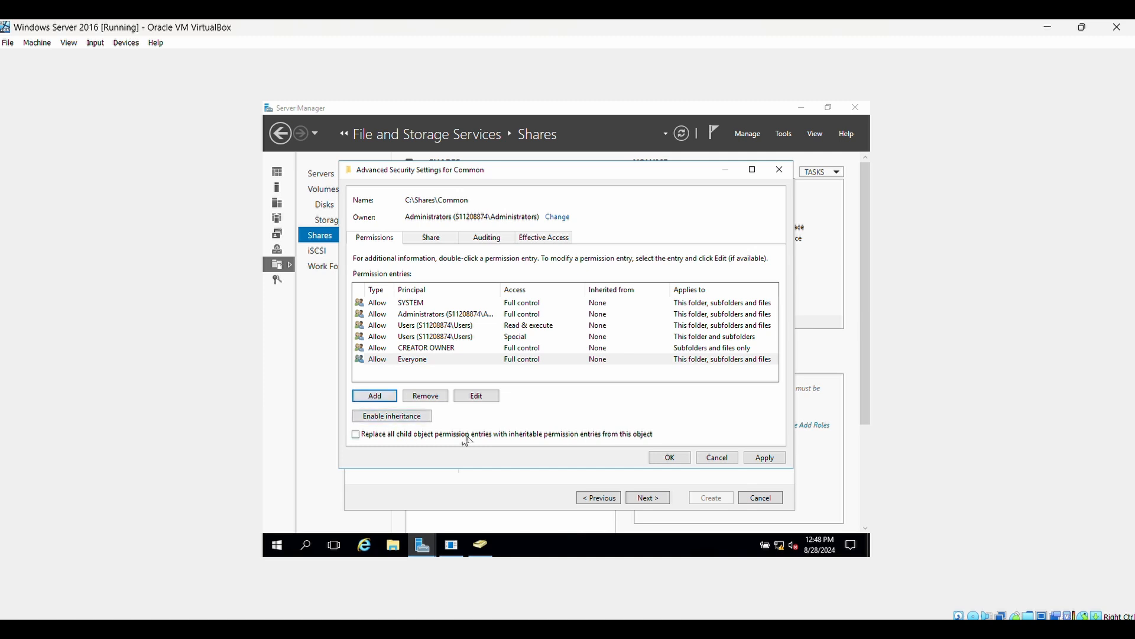
left_click(759, 459)
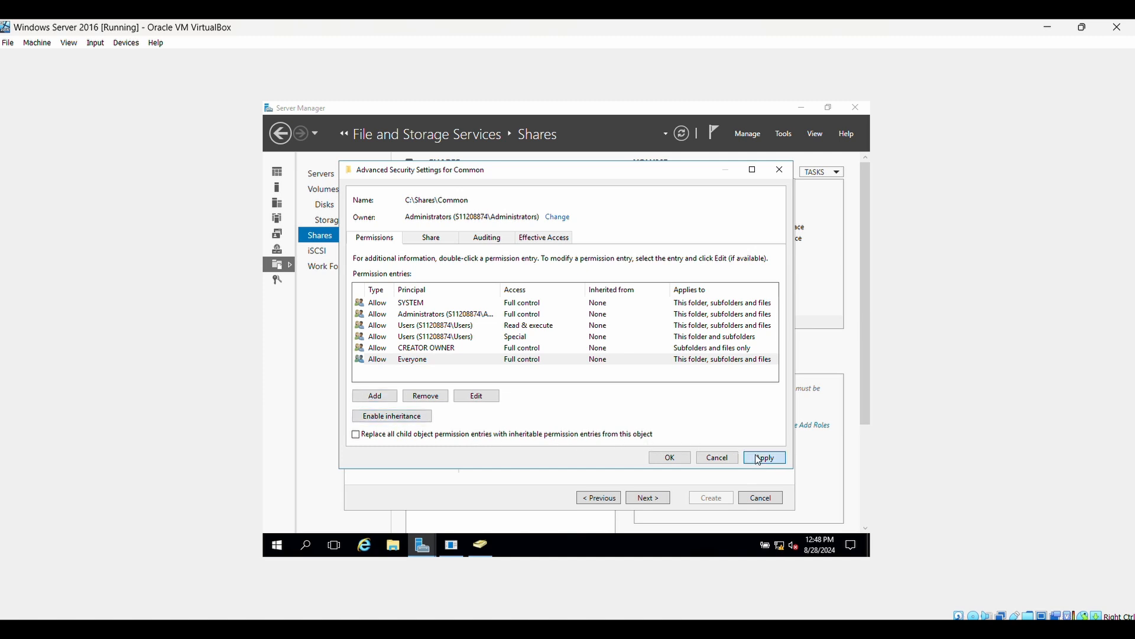
Step: Apply the Common share's Everyone full-control permissions, confirm the settings, and create the share
left_click(670, 458)
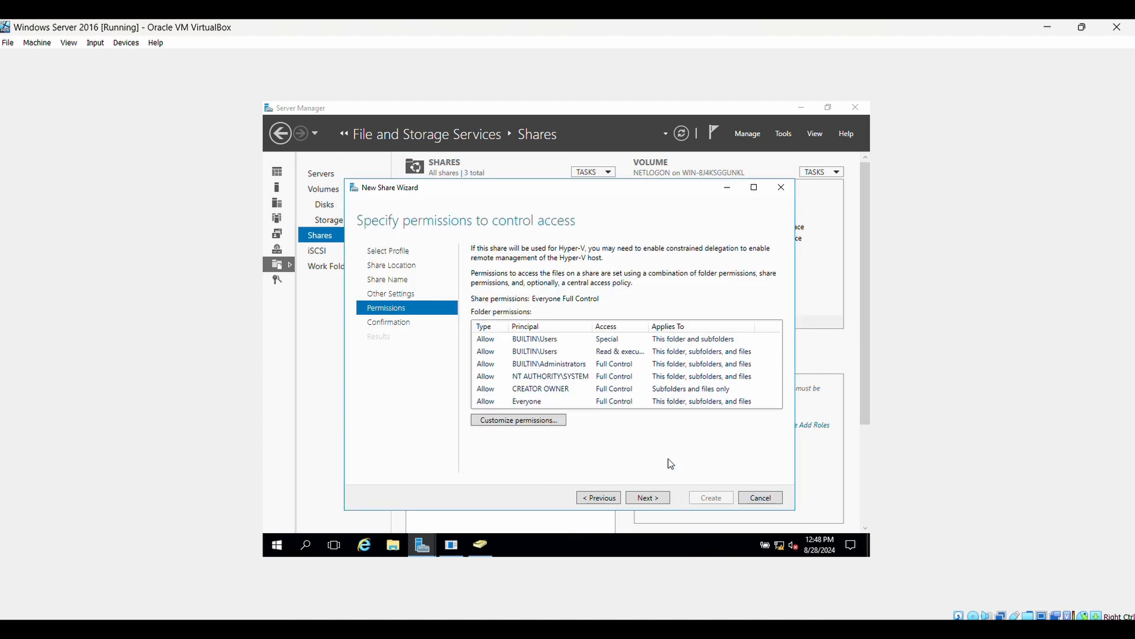
left_click(658, 505)
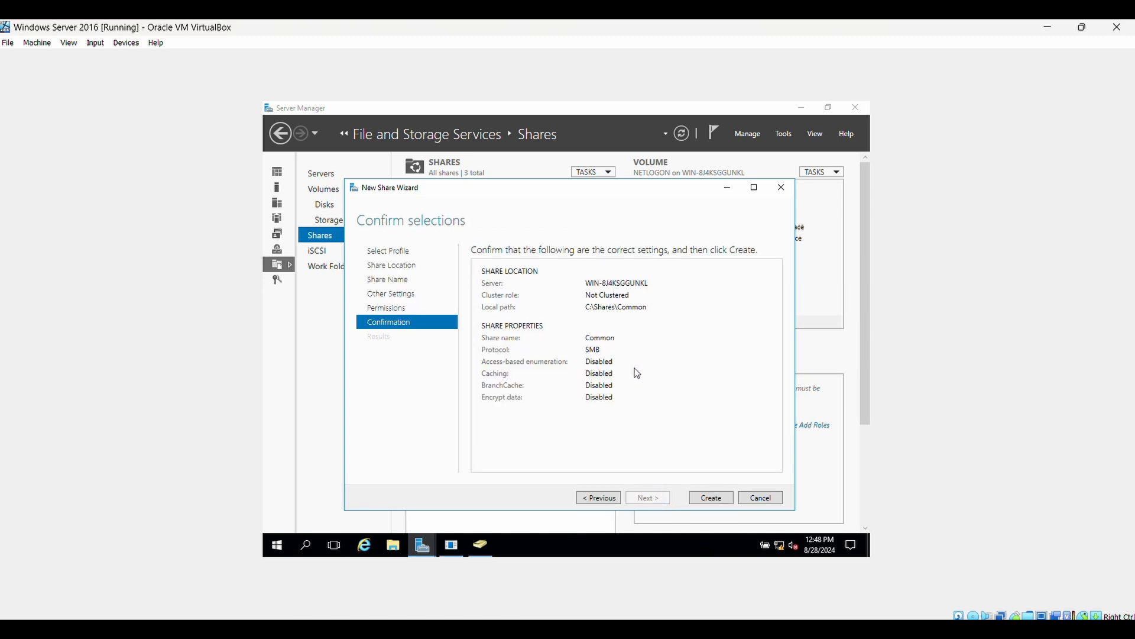
left_click(712, 498)
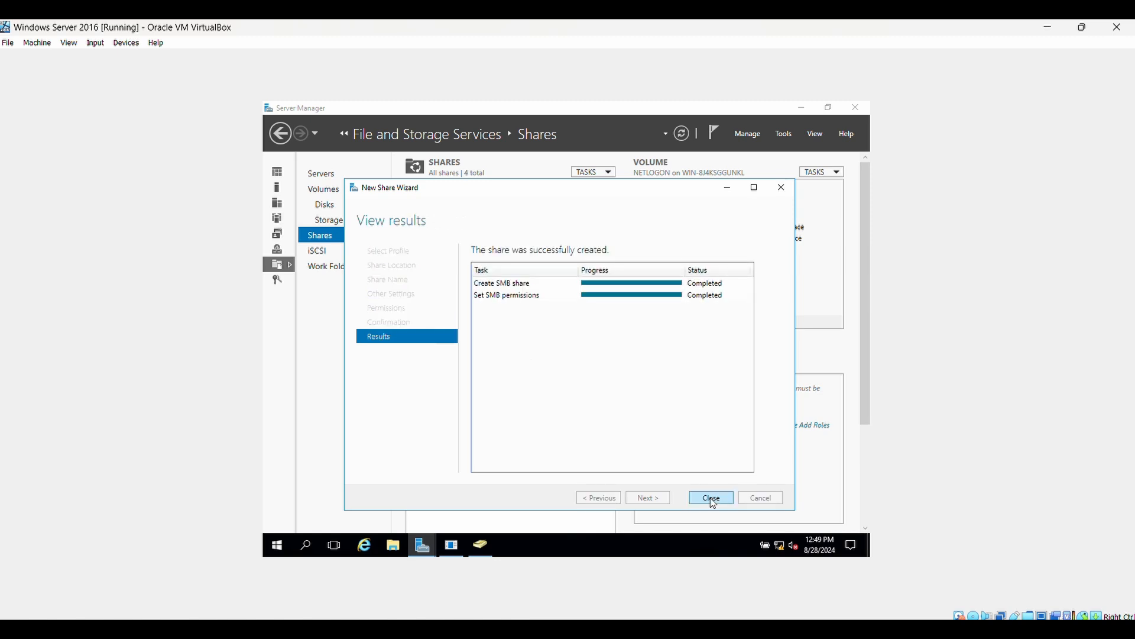